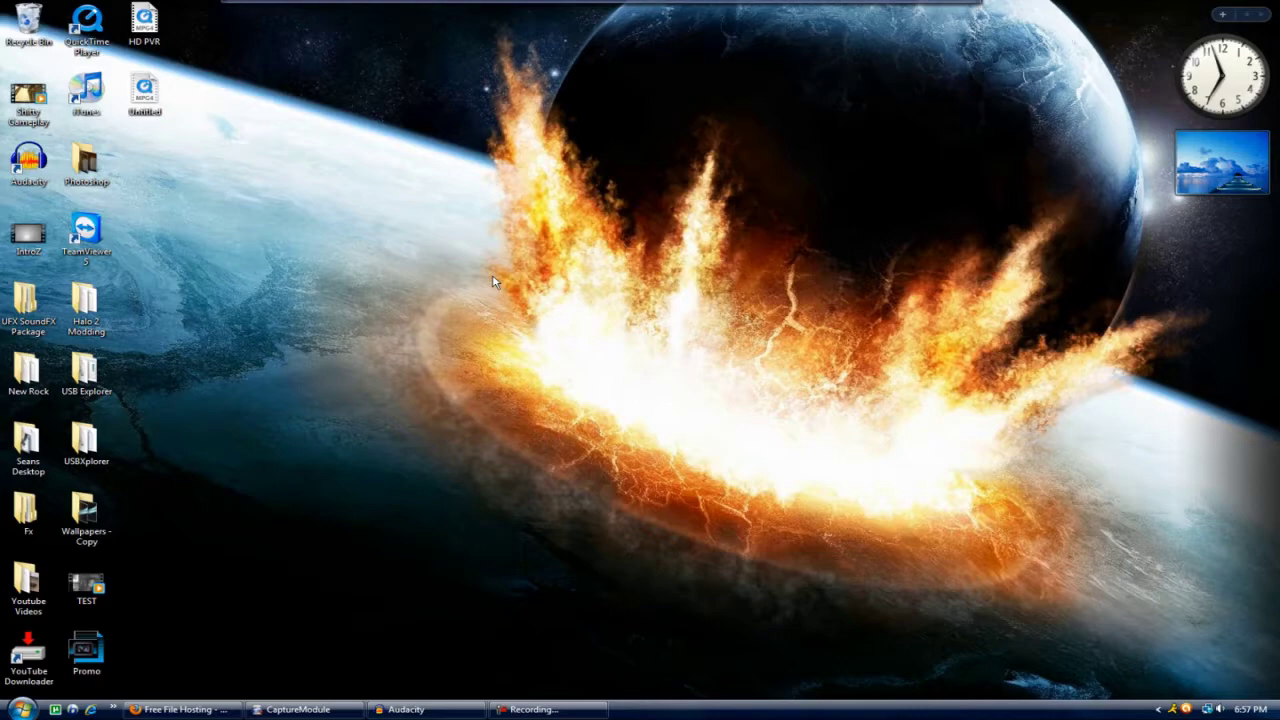
Restore the ArcSoft capture window and step through its brightness, contrast and sharpness values in Format Settings
{"action": "mouse_move", "coordinate": [265, 713]}
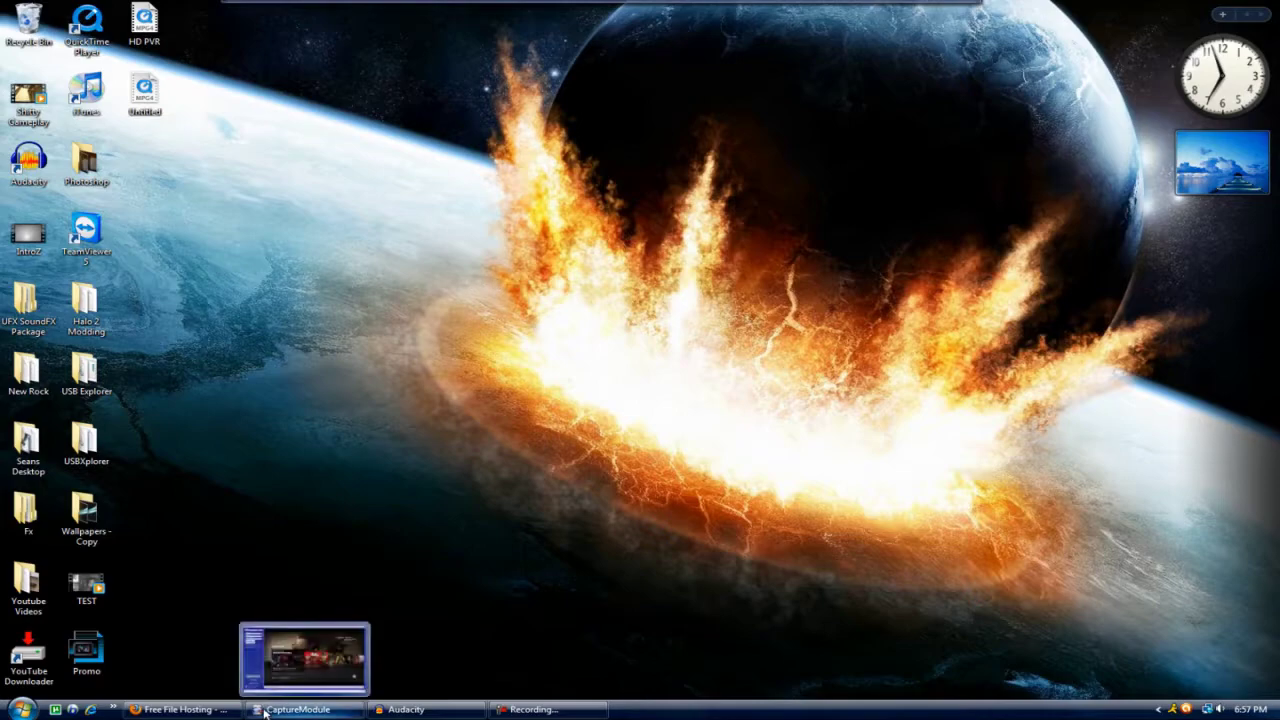
{"action": "left_click", "coordinate": [265, 713]}
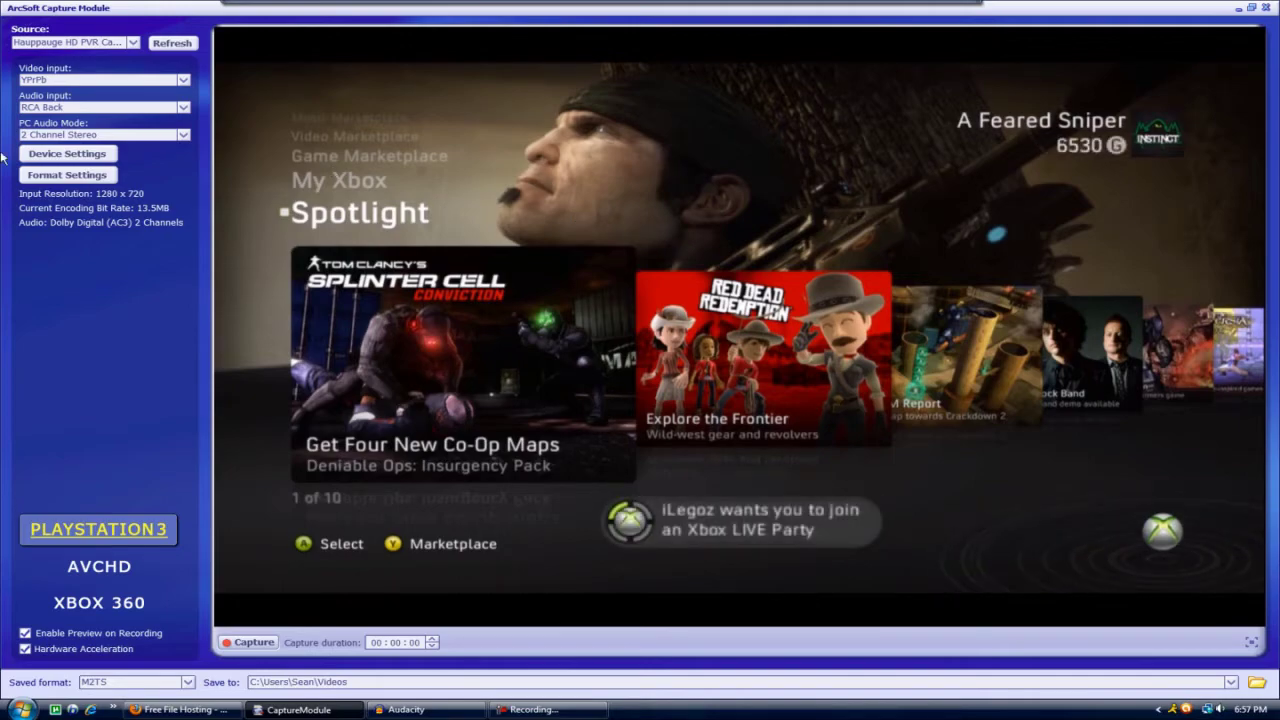
{"action": "left_click", "coordinate": [66, 175]}
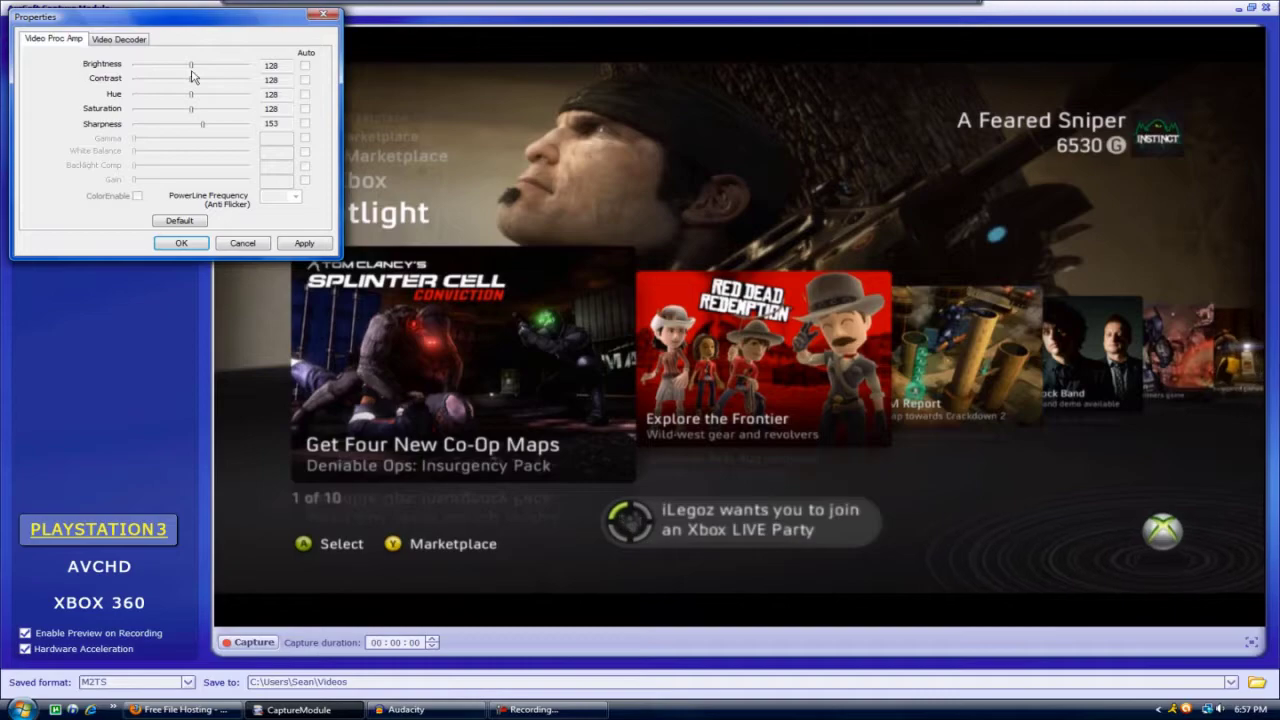
{"action": "left_click", "coordinate": [192, 66]}
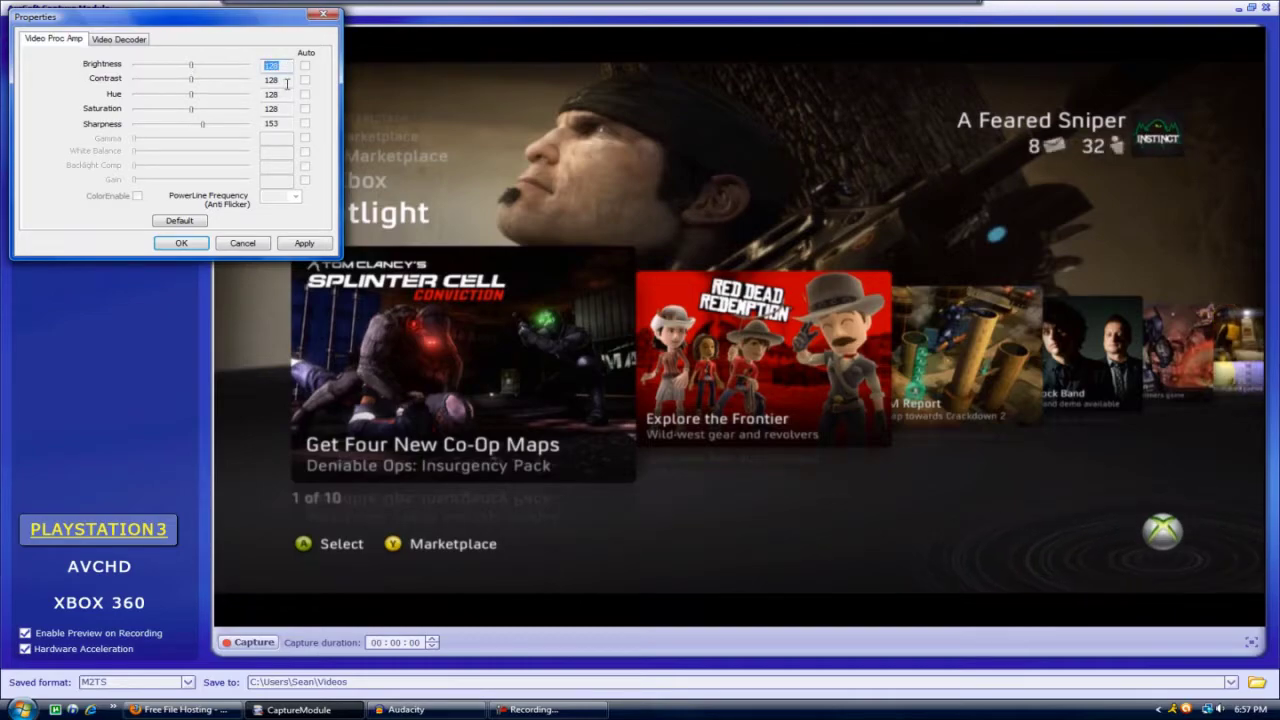
{"action": "key", "text": "Tab"}
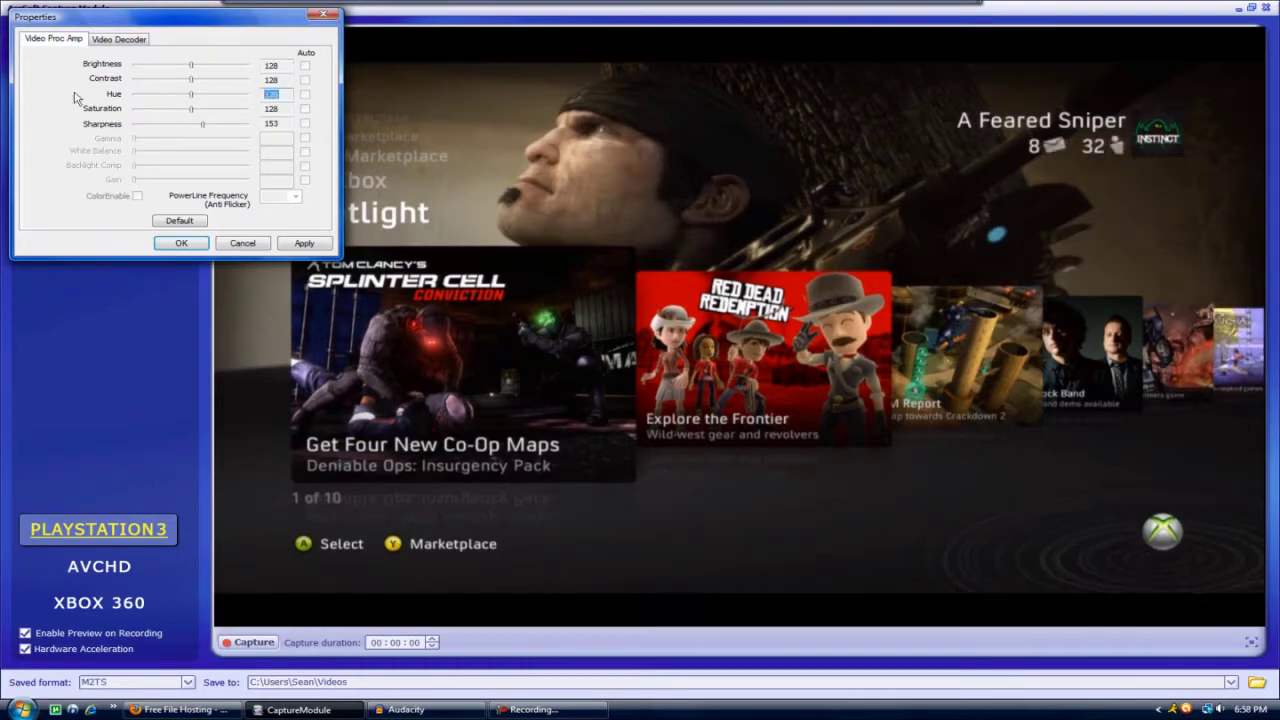
{"action": "key", "text": "Tab"}
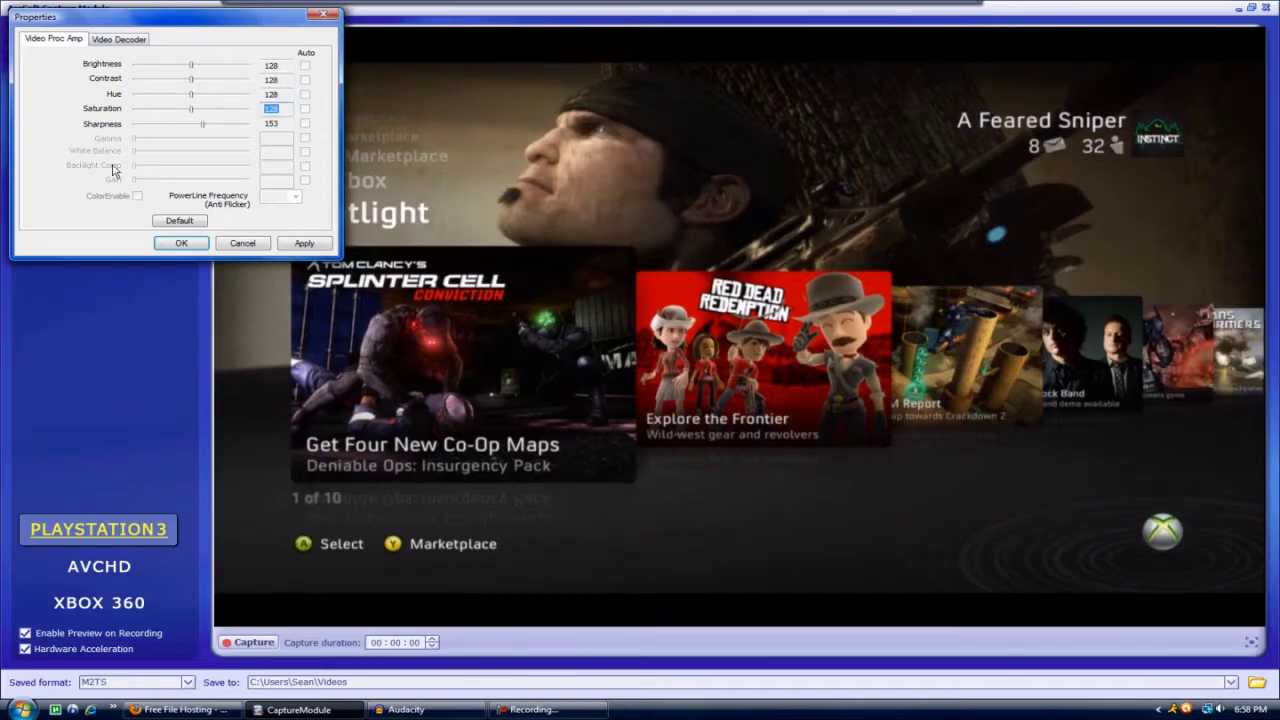
{"action": "key", "text": "Tab"}
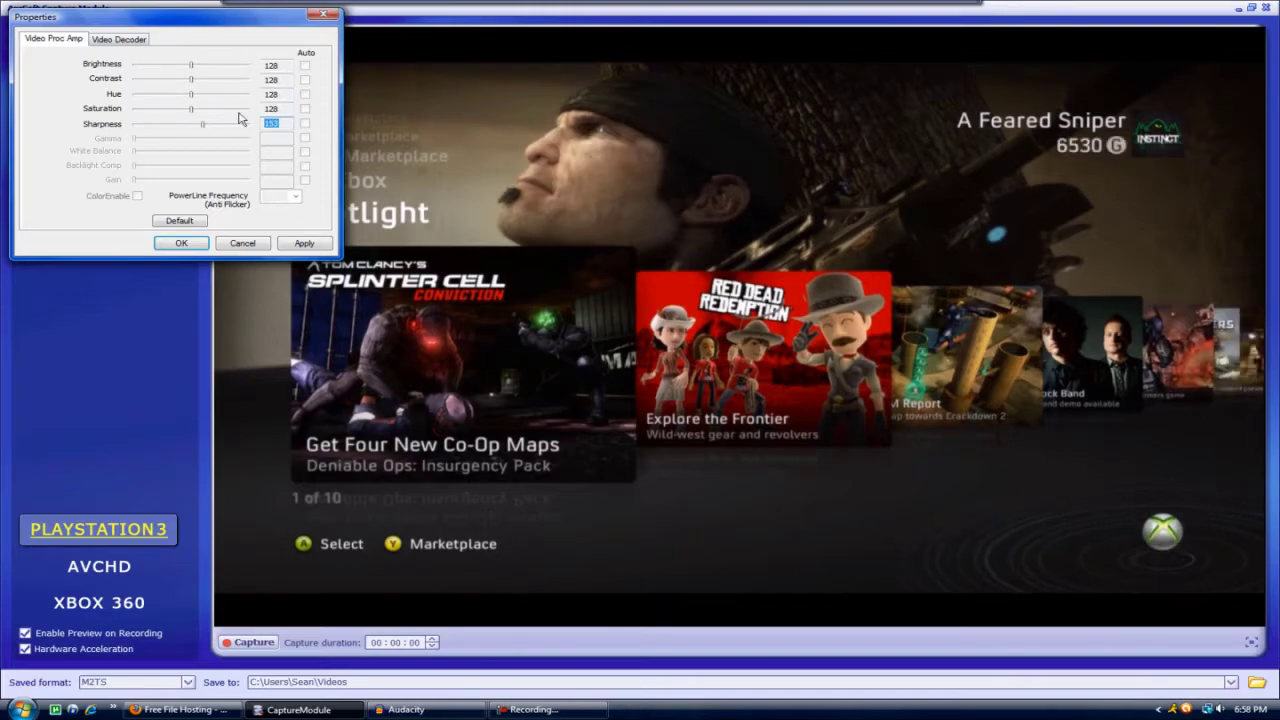
{"action": "key", "text": "Tab"}
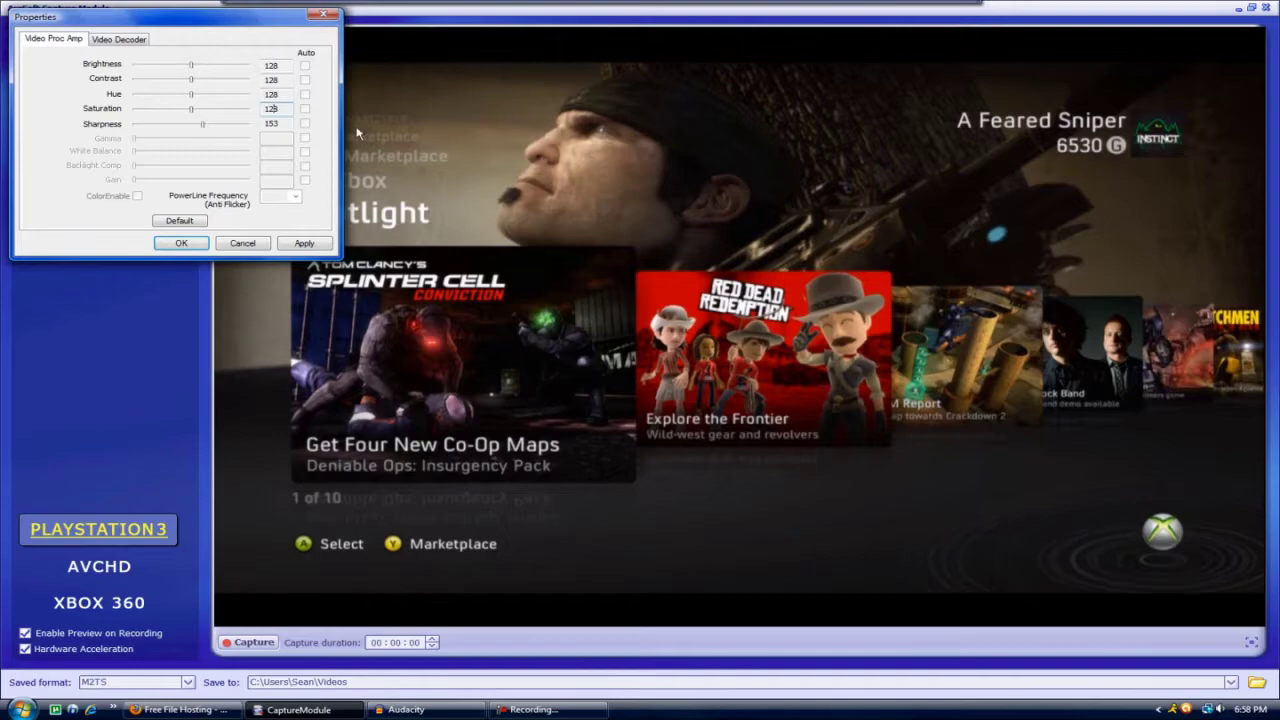
Leave saturation at 128 and apply the unchanged Video Proc Amp settings
{"action": "double_click", "coordinate": [270, 108]}
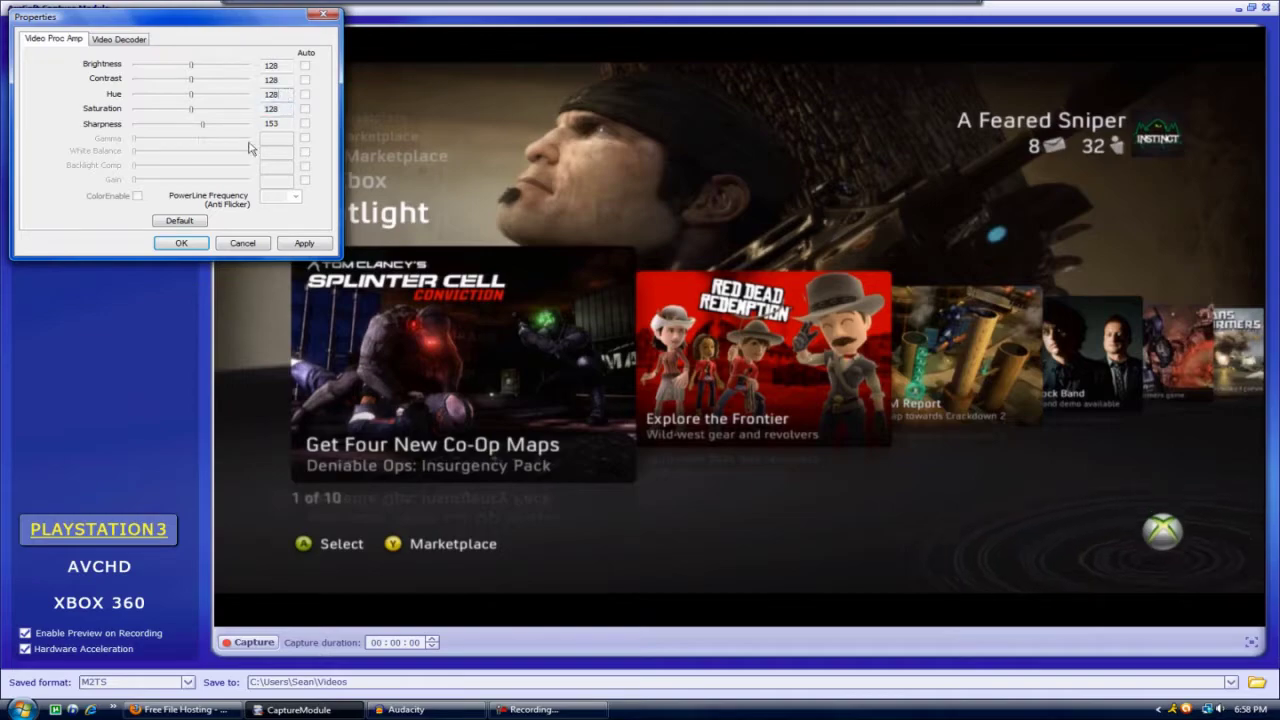
{"action": "left_click", "coordinate": [326, 244]}
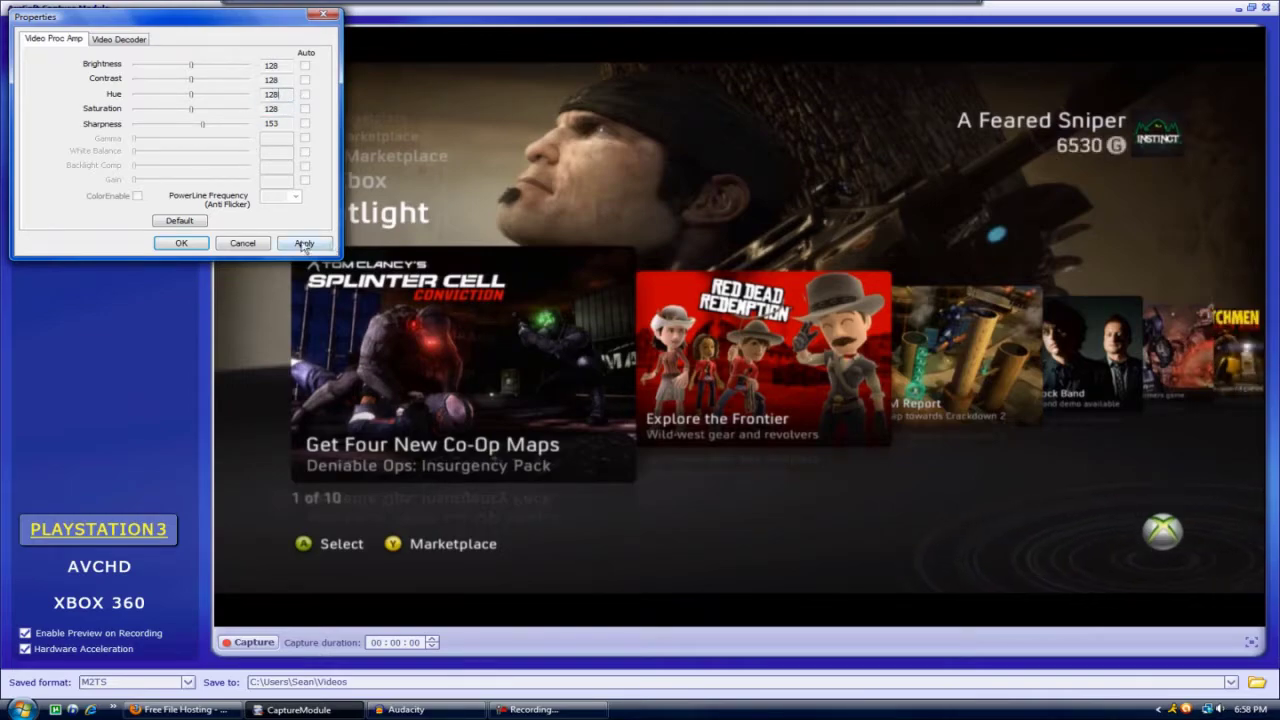
{"action": "left_click", "coordinate": [298, 244]}
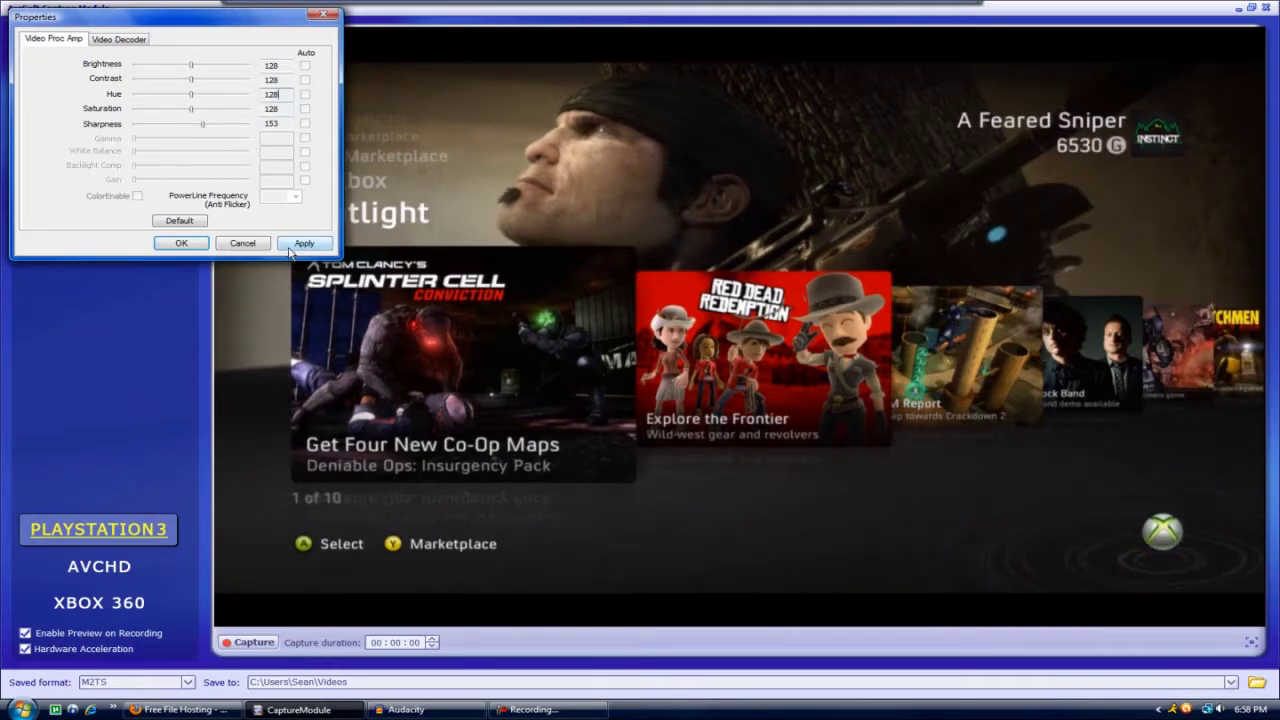
{"action": "left_click", "coordinate": [176, 243]}
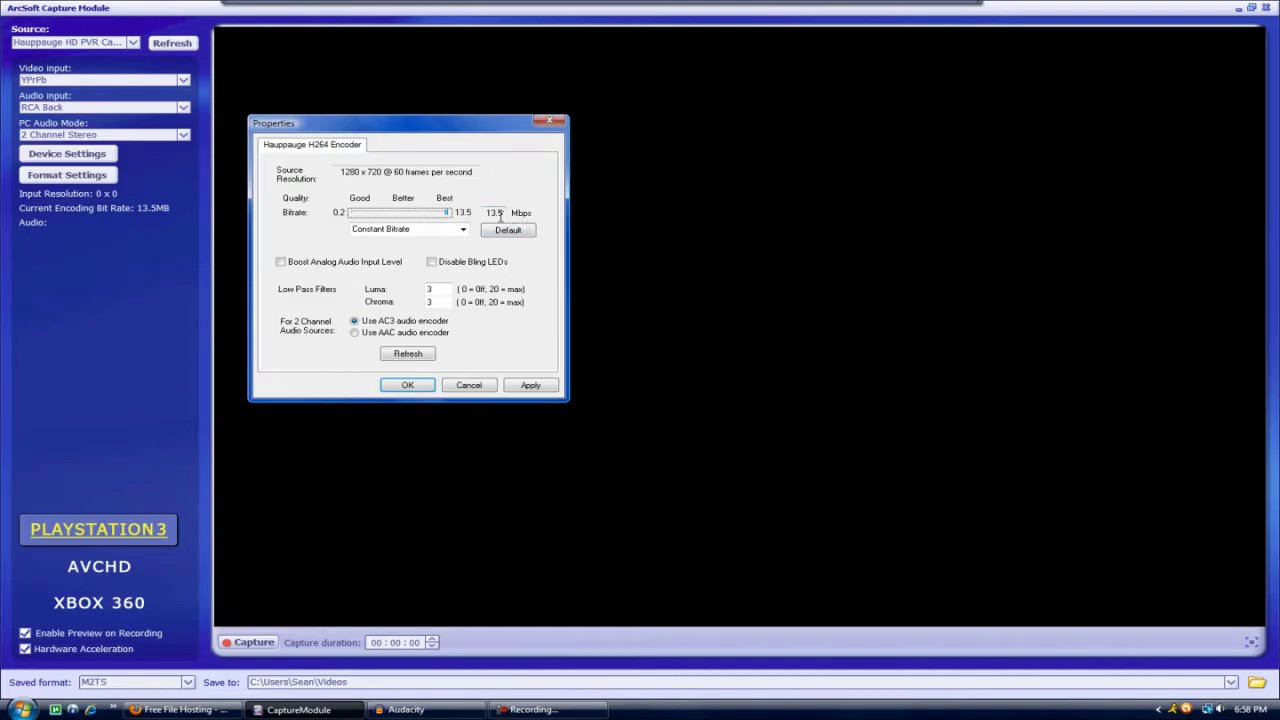
{"action": "left_click", "coordinate": [467, 230]}
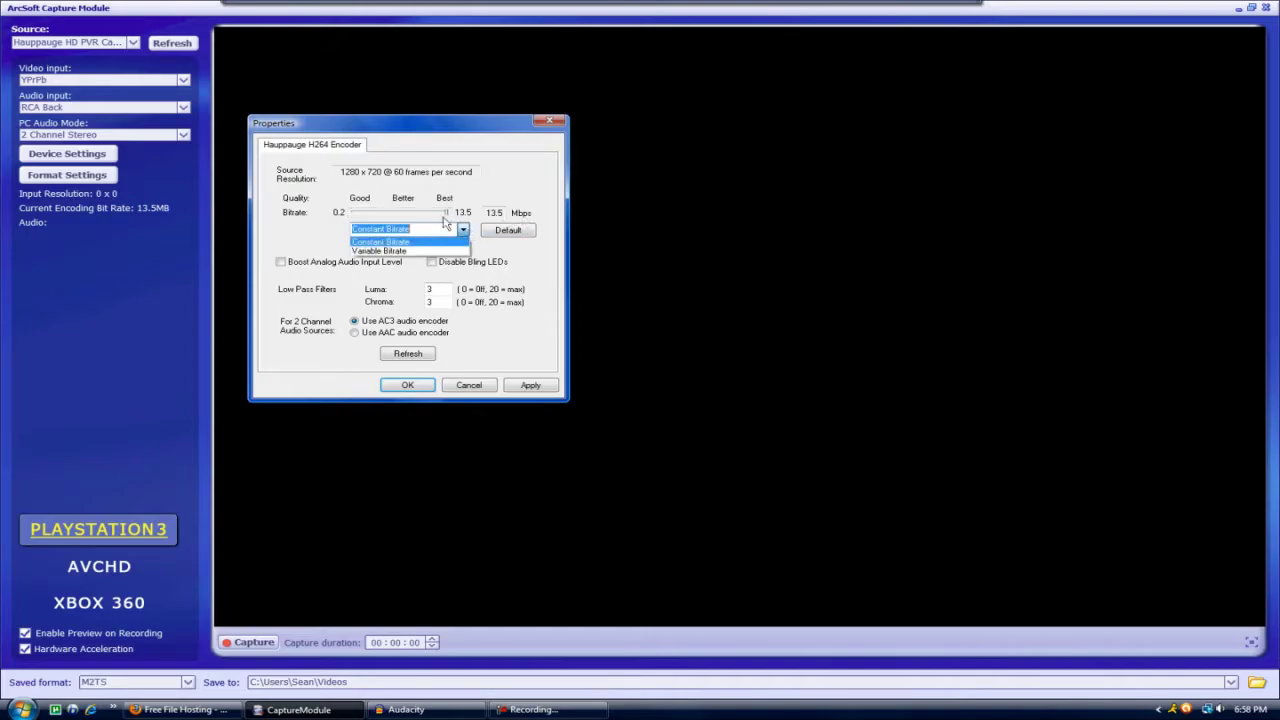
{"action": "left_click", "coordinate": [429, 242]}
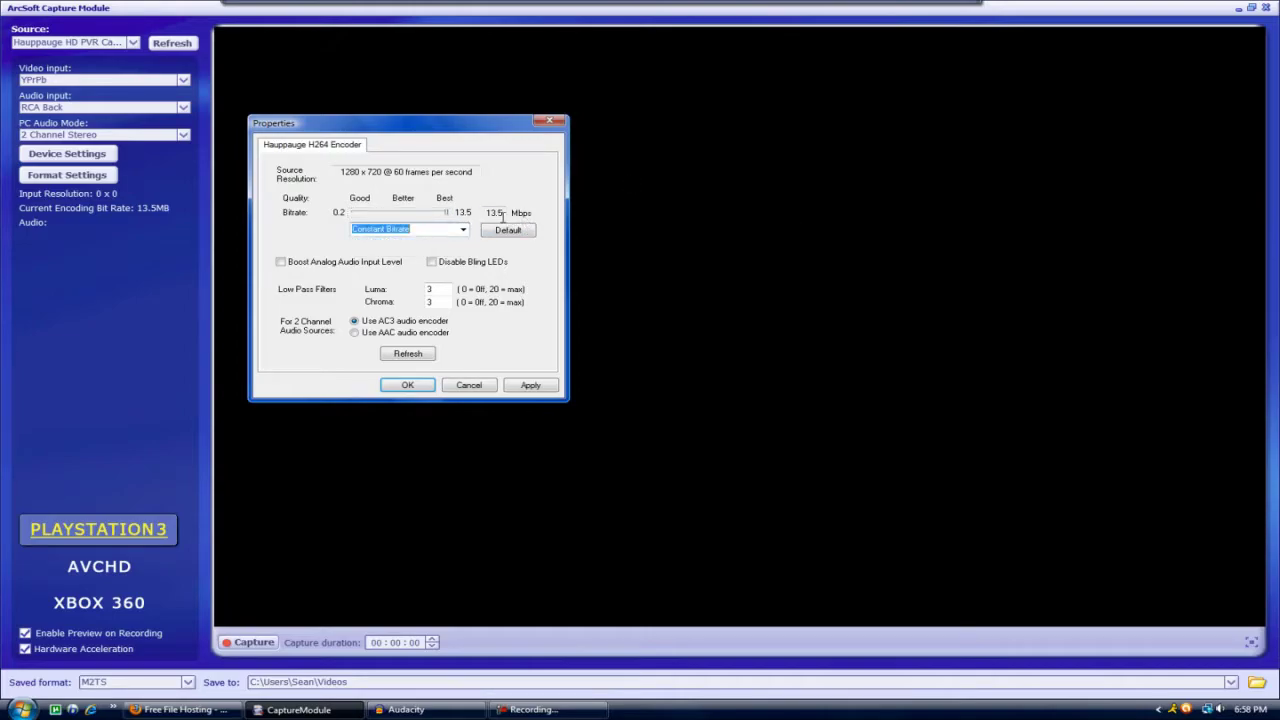
{"action": "left_click", "coordinate": [445, 292]}
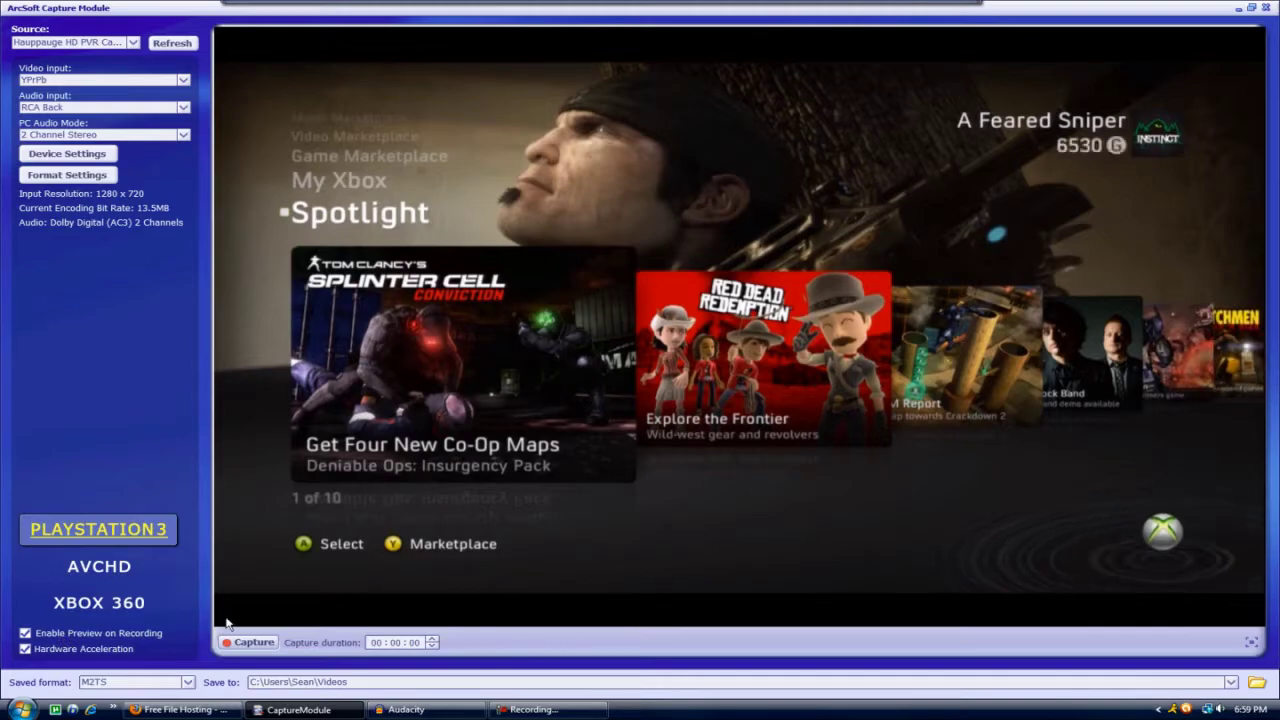
{"action": "left_click", "coordinate": [99, 602]}
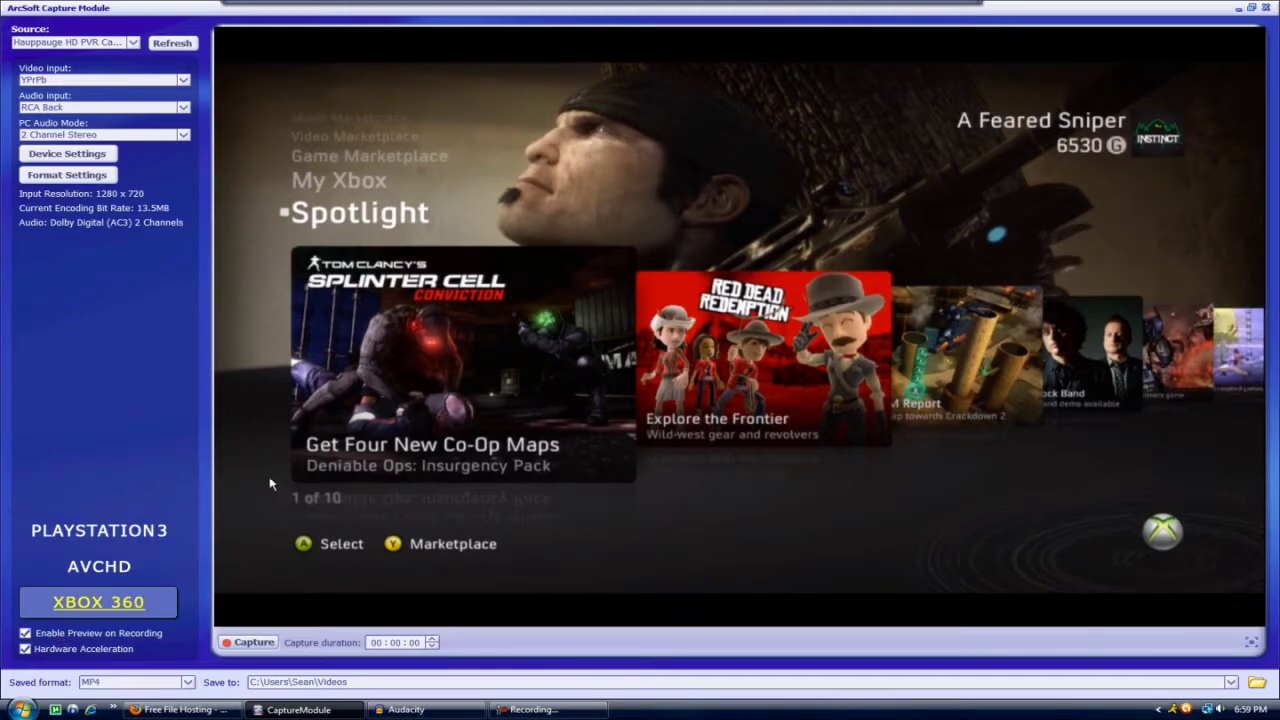
{"action": "left_click", "coordinate": [104, 529]}
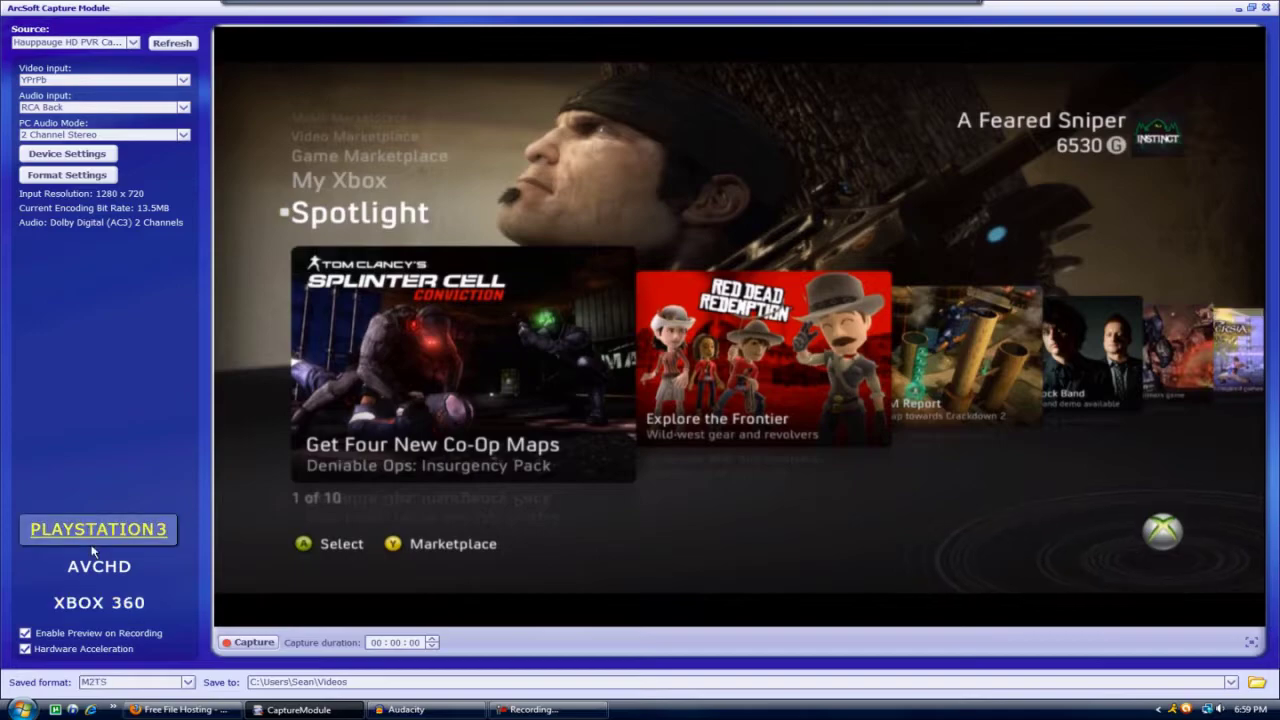
{"action": "left_click", "coordinate": [124, 533]}
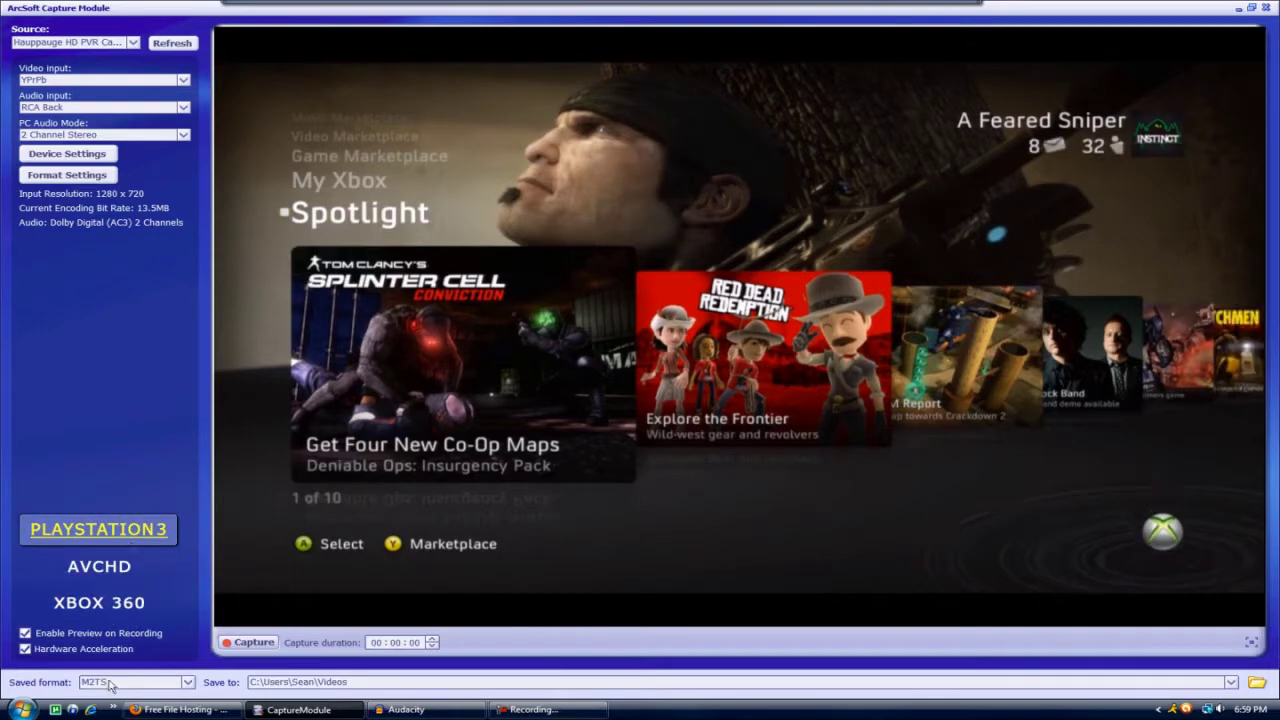
{"action": "left_click", "coordinate": [99, 603]}
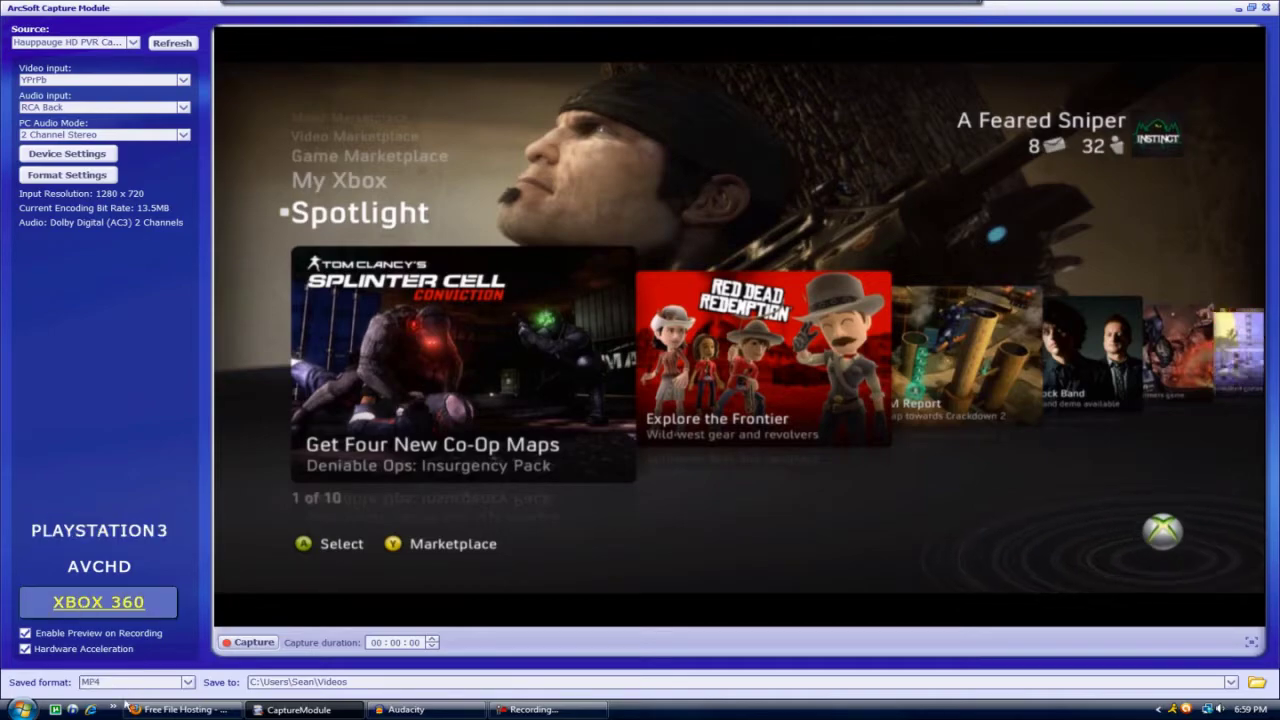
{"action": "left_click", "coordinate": [130, 568]}
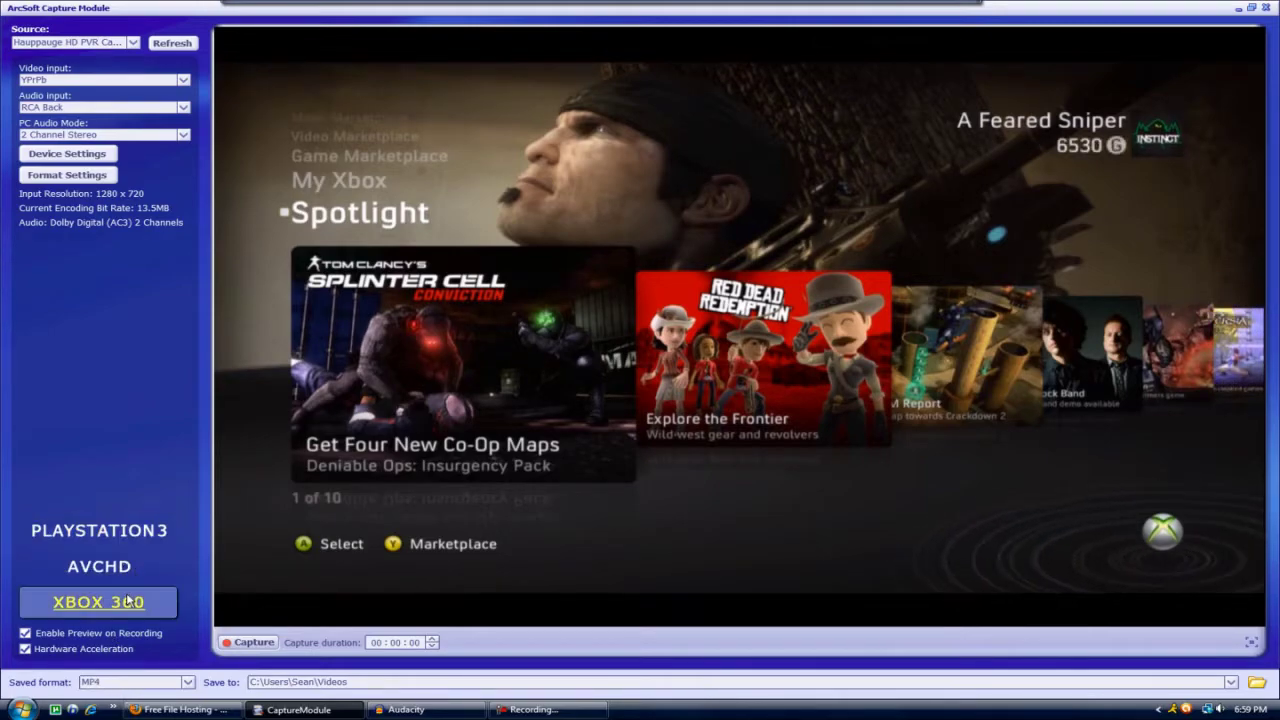
{"action": "left_click", "coordinate": [131, 560]}
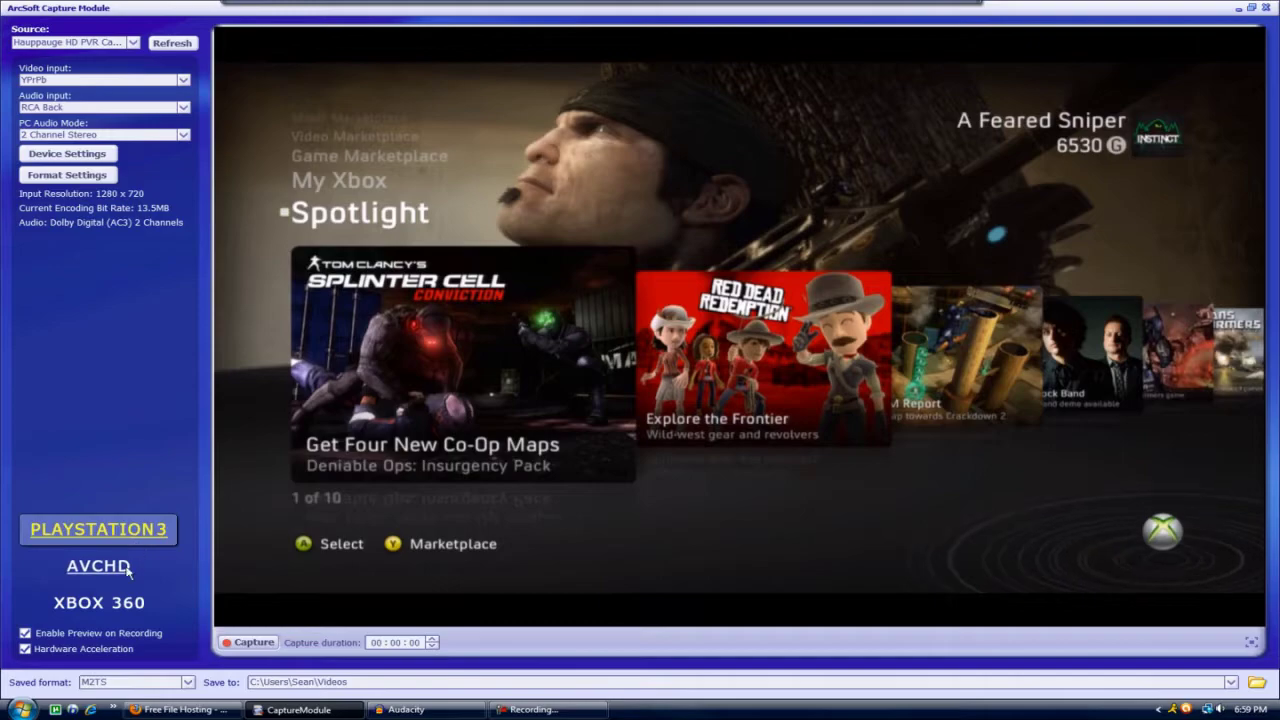
{"action": "left_click", "coordinate": [122, 603]}
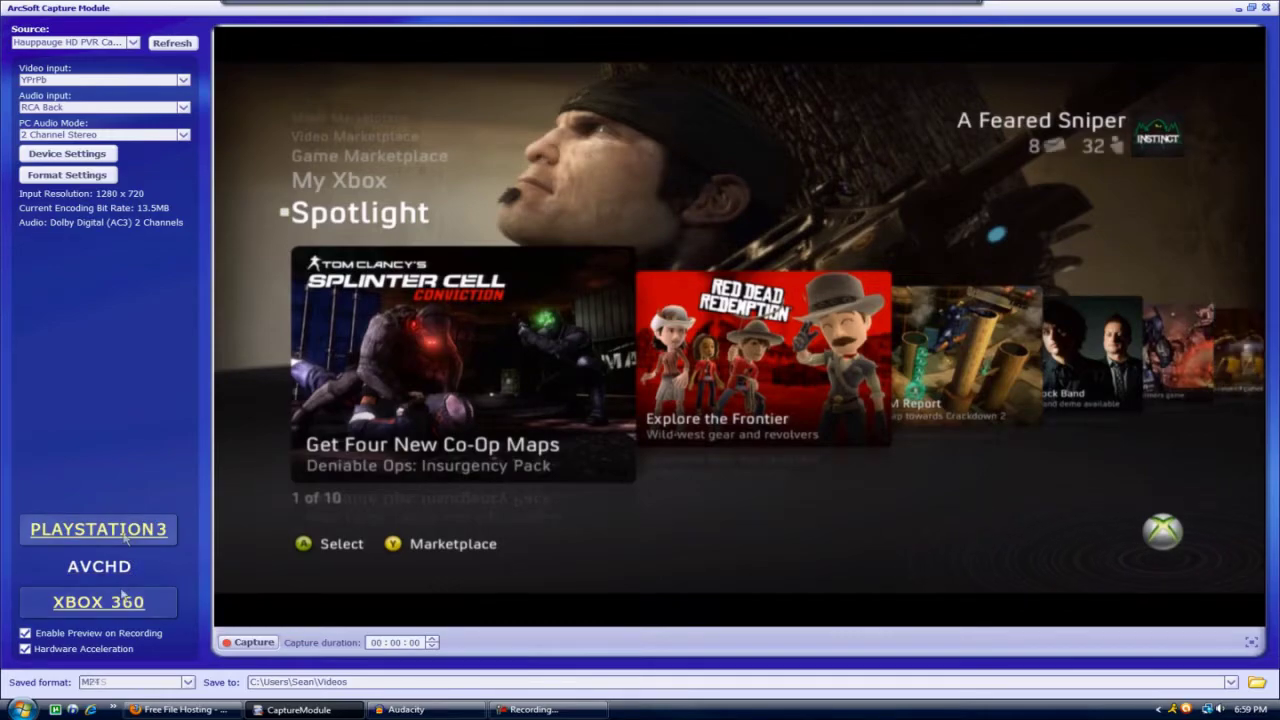
{"action": "left_click", "coordinate": [136, 540]}
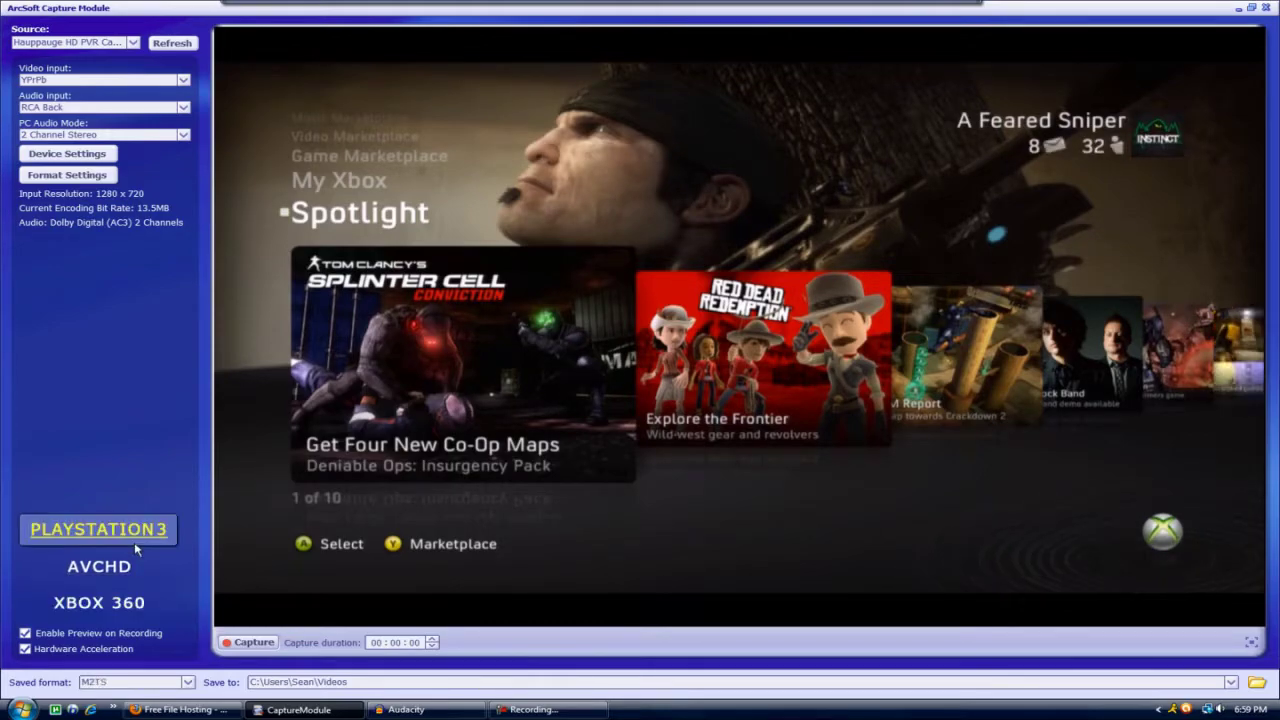
{"action": "left_click", "coordinate": [120, 603]}
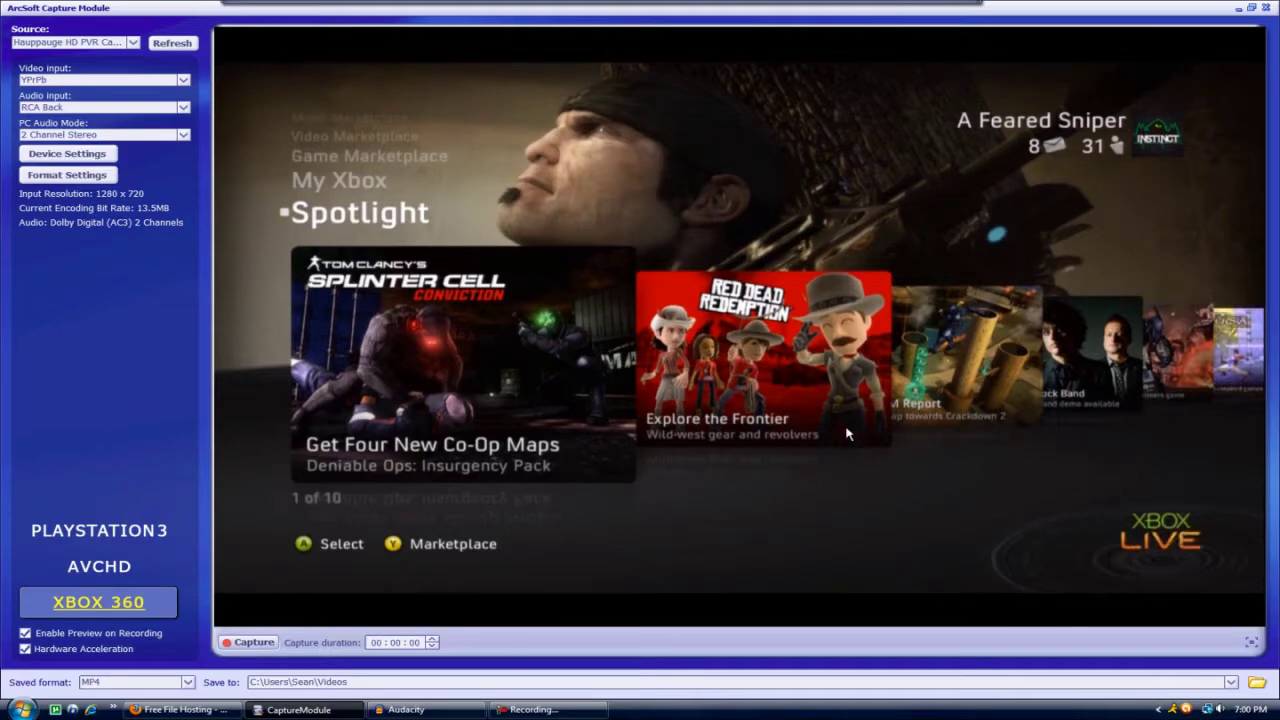
{"action": "left_click", "coordinate": [80, 542]}
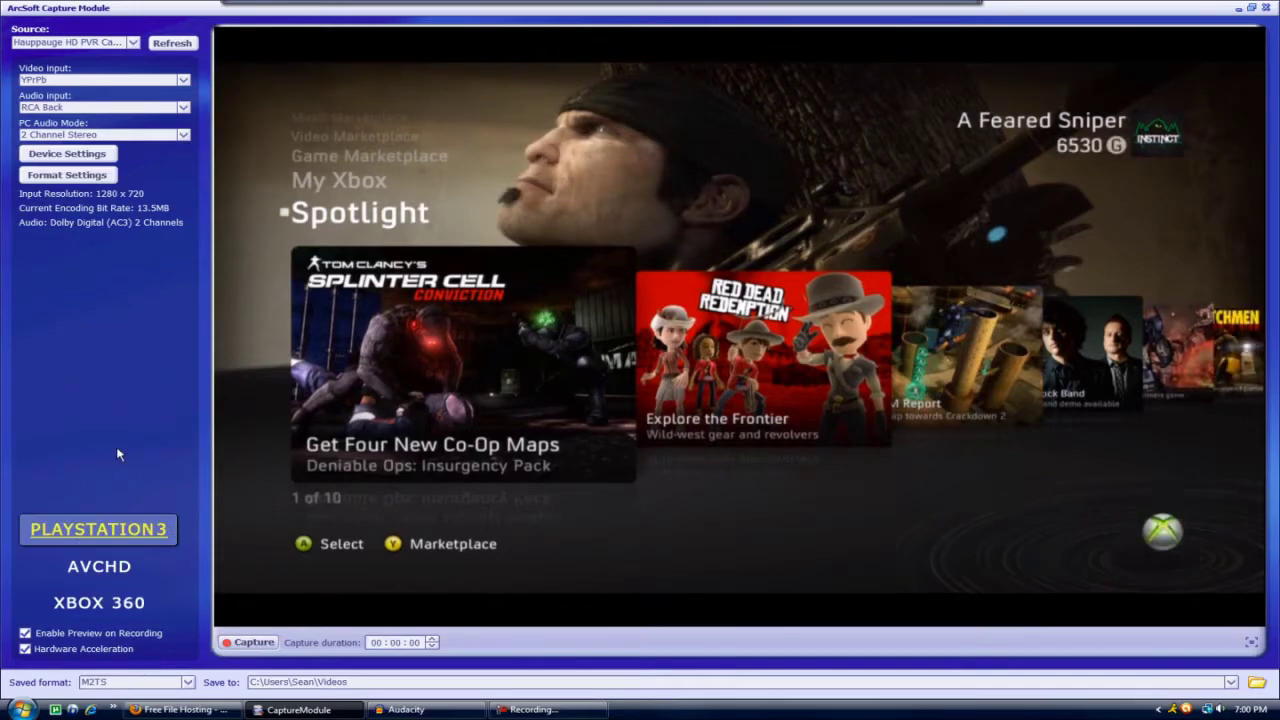
{"action": "left_click", "coordinate": [187, 682]}
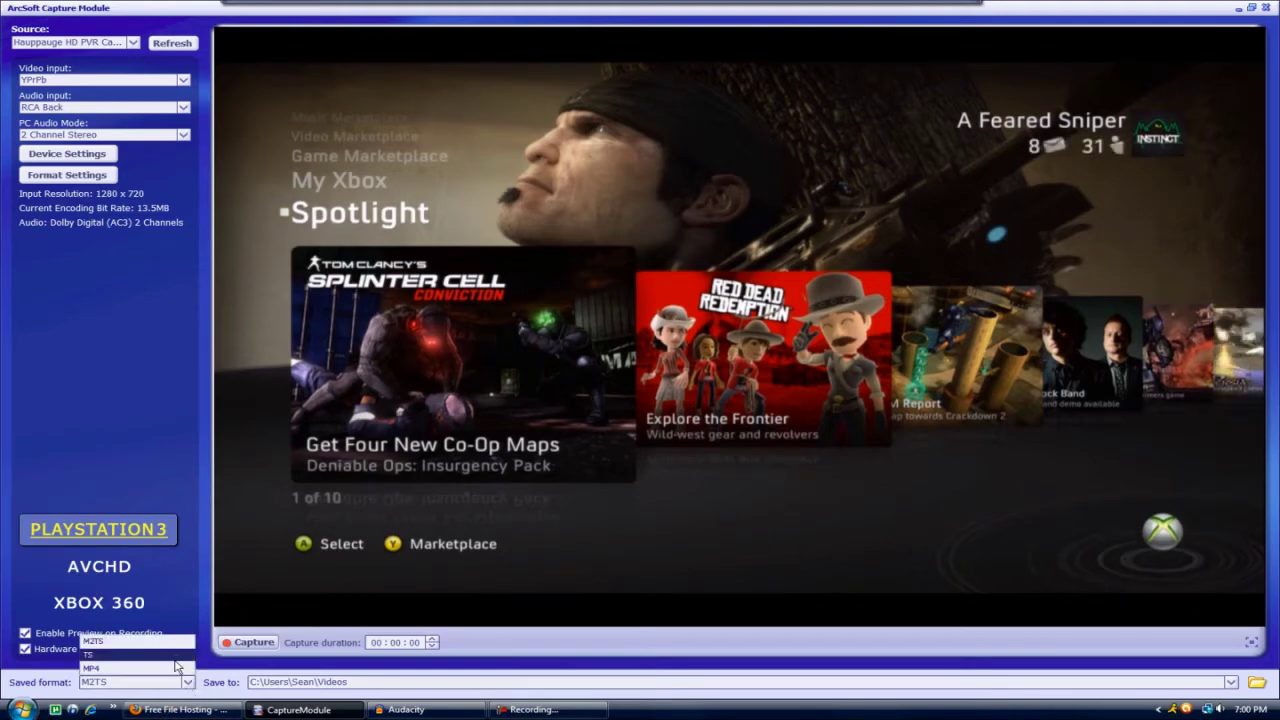
{"action": "left_click", "coordinate": [175, 652]}
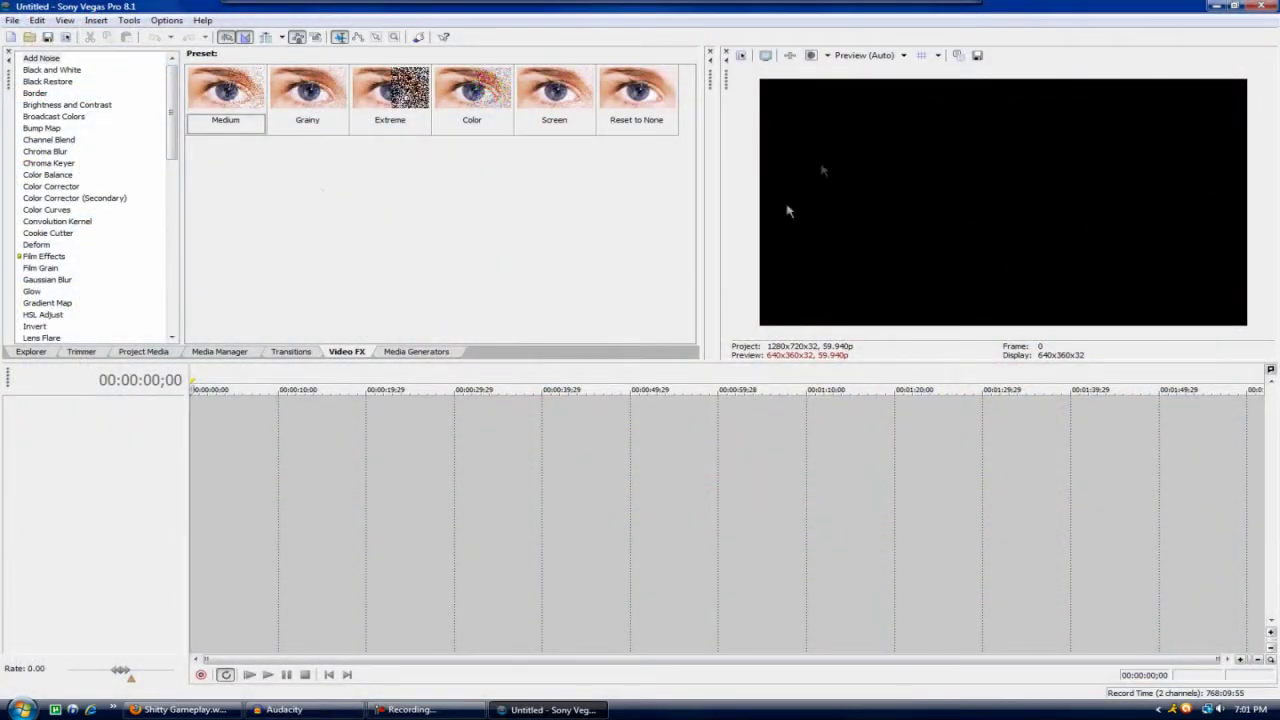
Drag 2010_5_31_18_54_34.M2TS from the recordings folder onto the timeline
{"action": "mouse_move", "coordinate": [768, 6]}
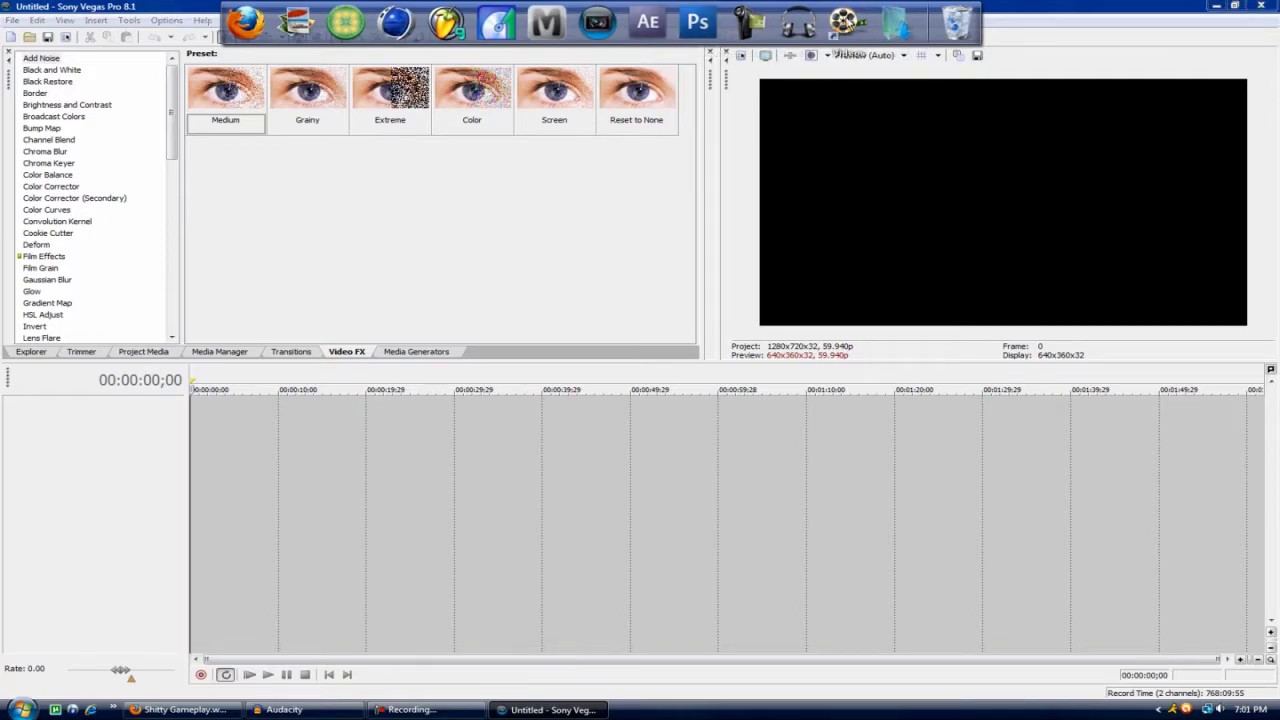
{"action": "left_click", "coordinate": [845, 22]}
{"action": "left_click_drag", "start_coordinate": [941, 215], "coordinate": [940, 368]}
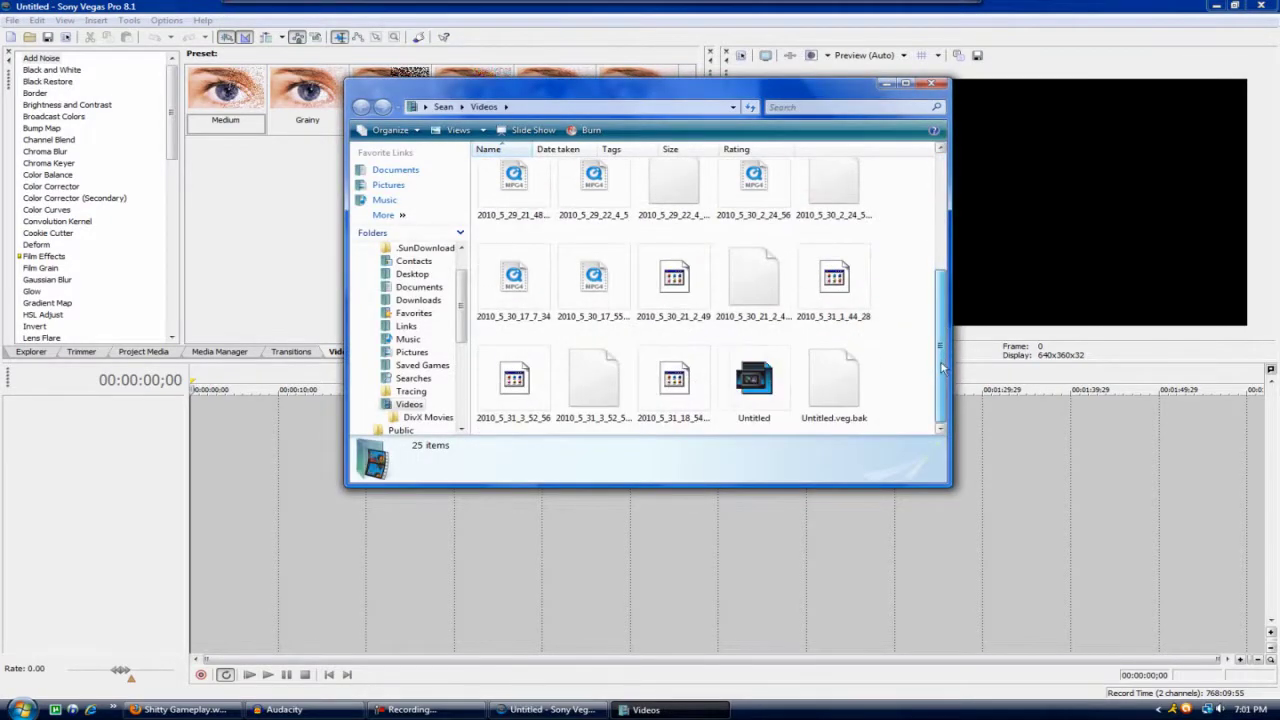
{"action": "left_click", "coordinate": [682, 374]}
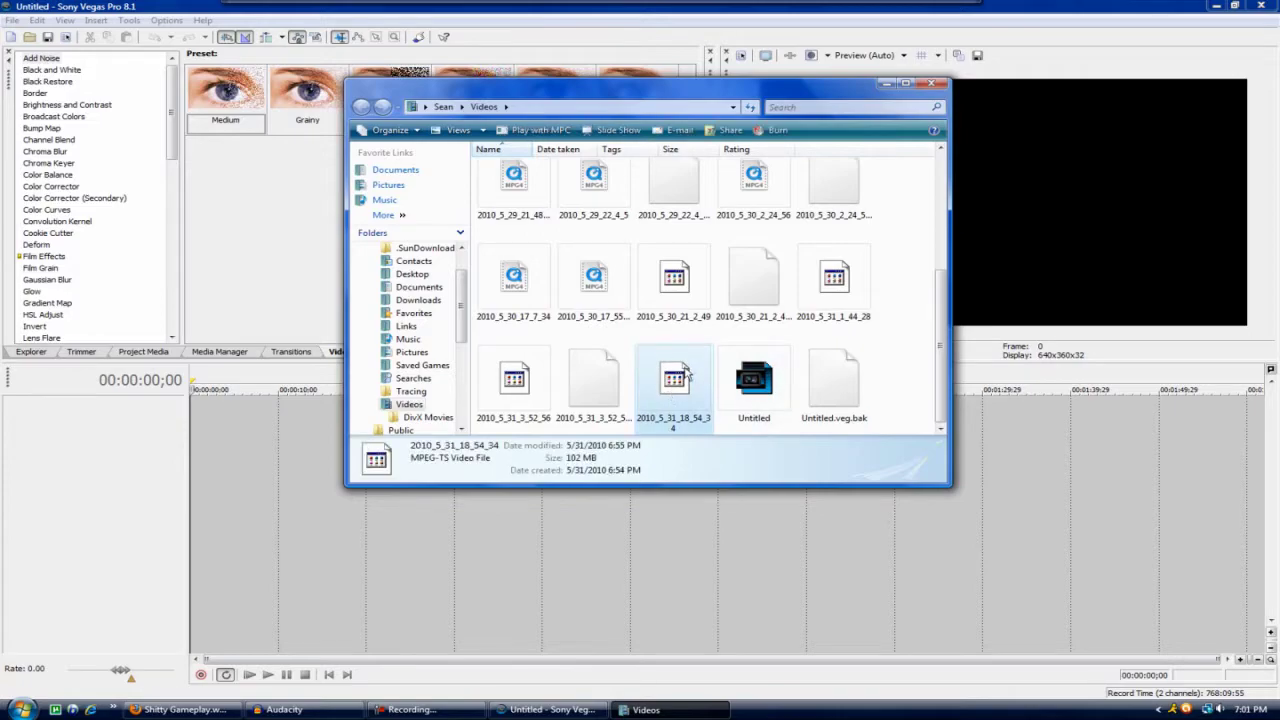
{"action": "left_click_drag", "start_coordinate": [685, 374], "coordinate": [160, 440]}
Turn off Maintain Aspect Ratio for the clip and leave its Pan/Crop preset at (Default)
{"action": "right_click", "coordinate": [463, 430]}
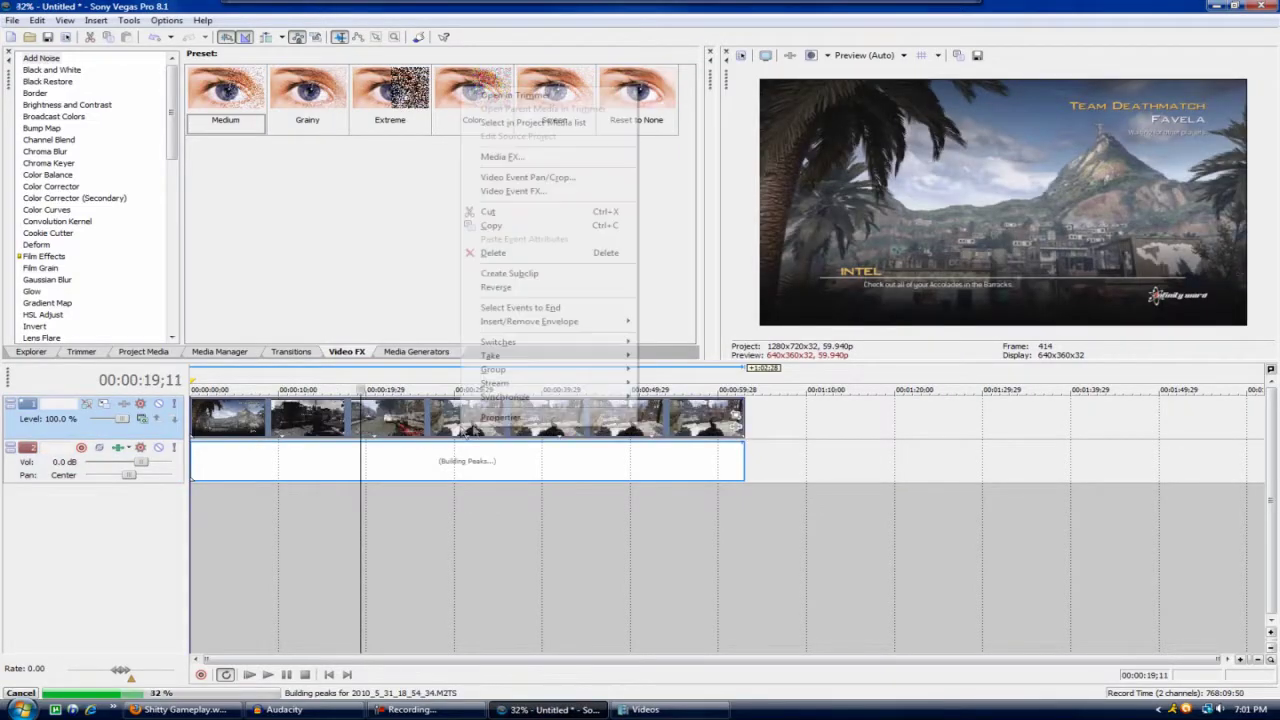
{"action": "mouse_move", "coordinate": [520, 341]}
{"action": "left_click", "coordinate": [690, 394]}
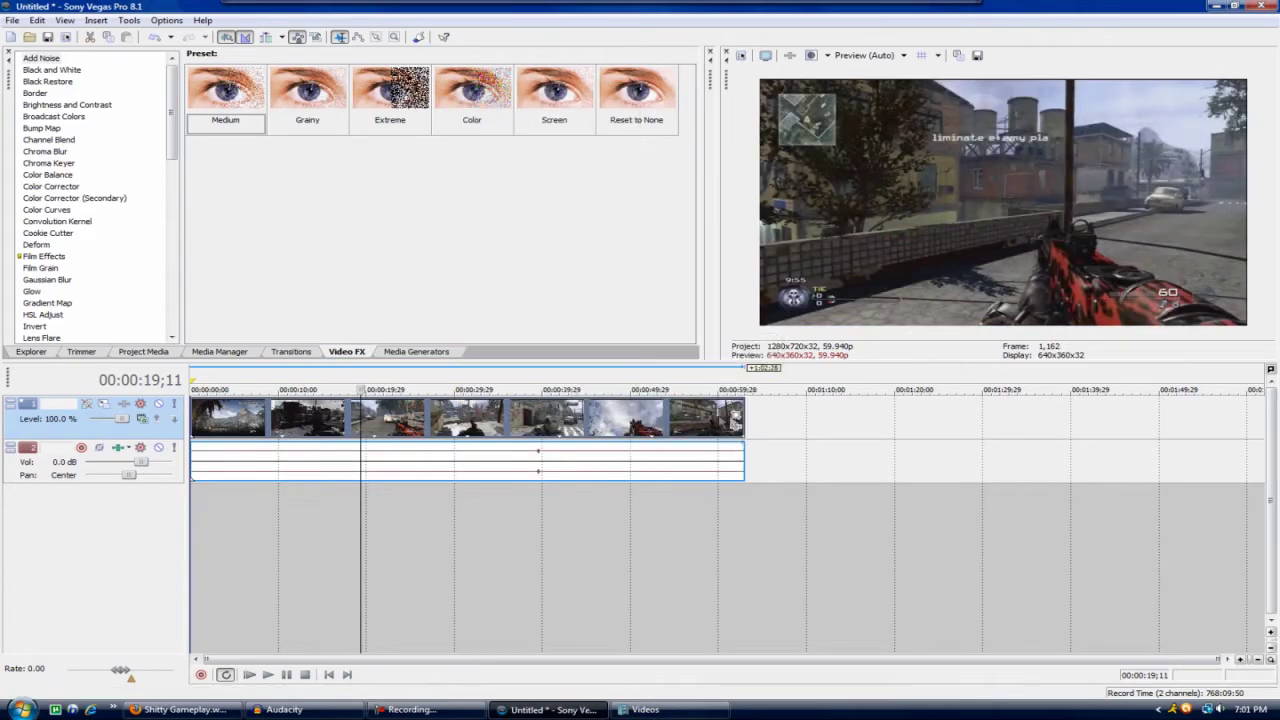
{"action": "left_click", "coordinate": [736, 419]}
{"action": "left_click", "coordinate": [785, 192]}
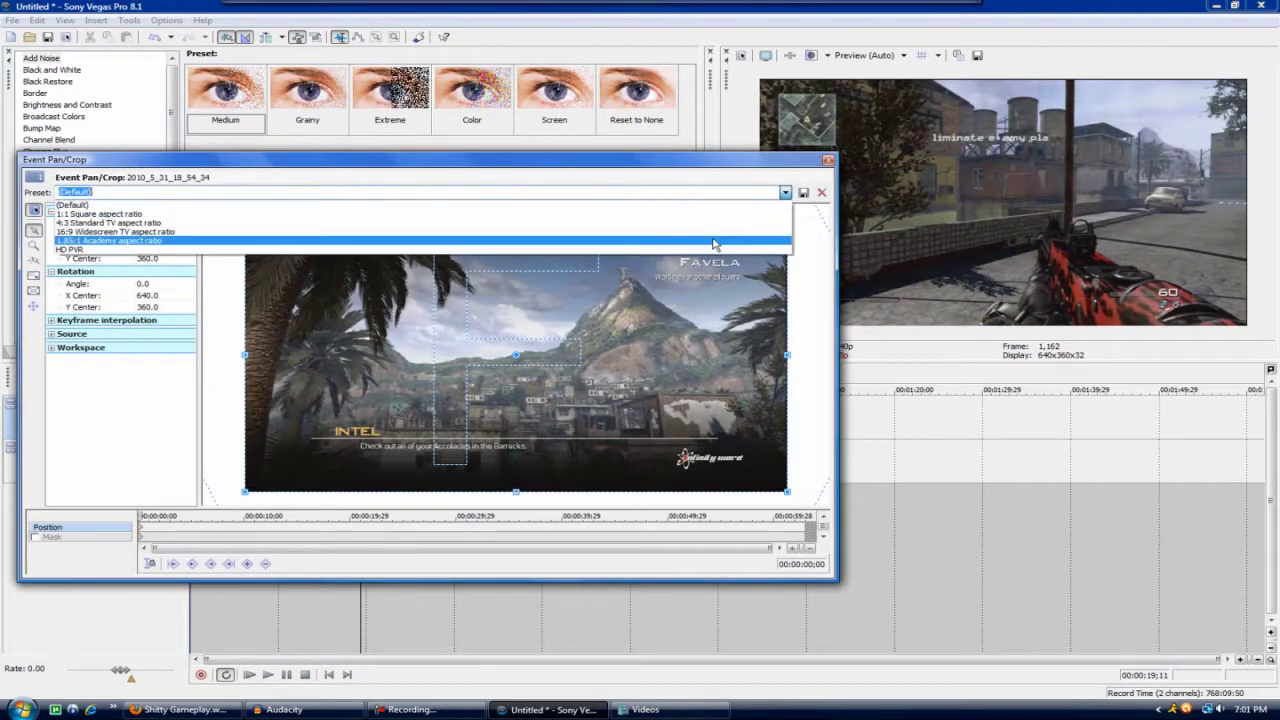
{"action": "left_click", "coordinate": [715, 204]}
{"action": "left_click", "coordinate": [828, 160]}
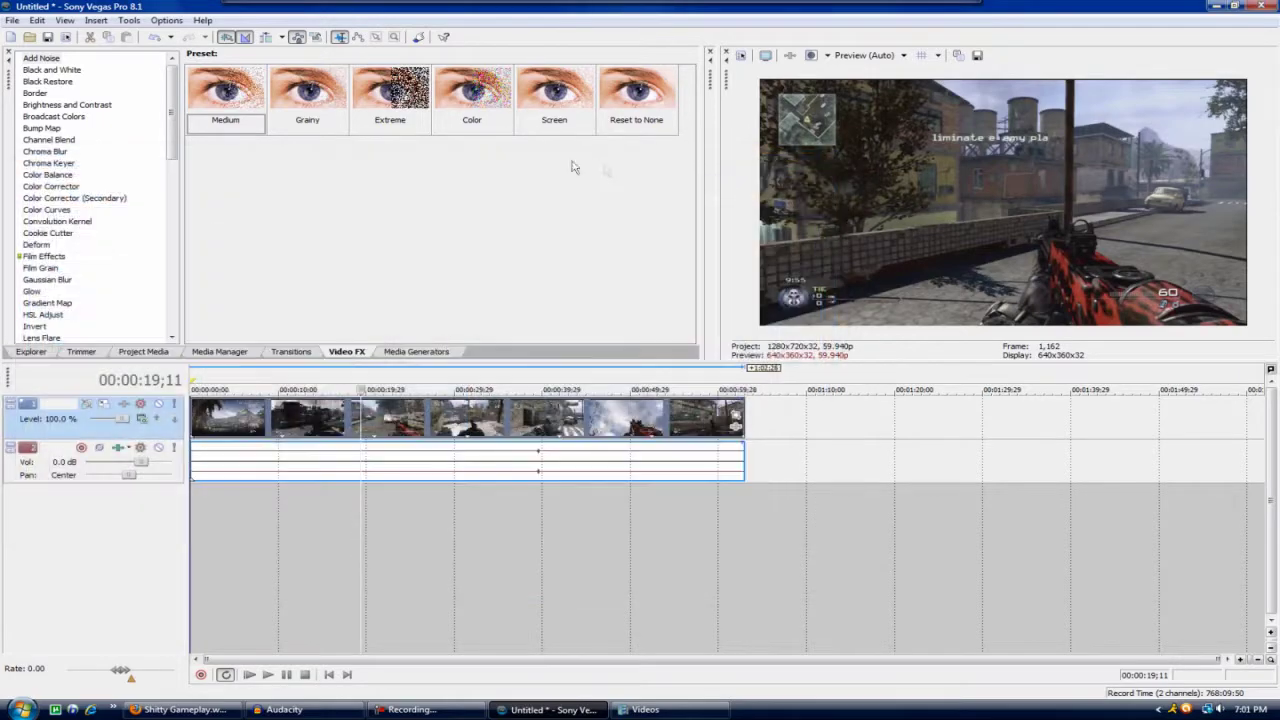
{"action": "right_click", "coordinate": [512, 430]}
Switch the clip's Reduce Interlace Flicker on and then back off
{"action": "mouse_move", "coordinate": [660, 329]}
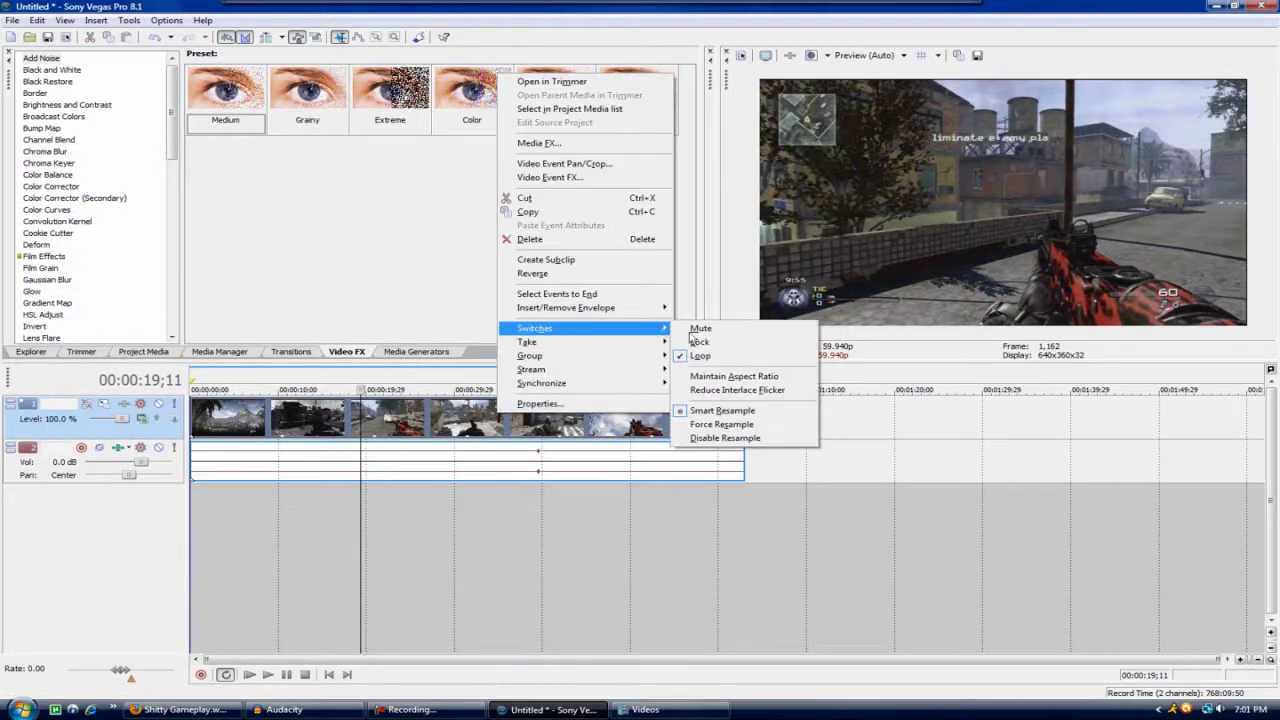
{"action": "left_click", "coordinate": [737, 390]}
{"action": "right_click", "coordinate": [650, 430]}
{"action": "mouse_move", "coordinate": [740, 343]}
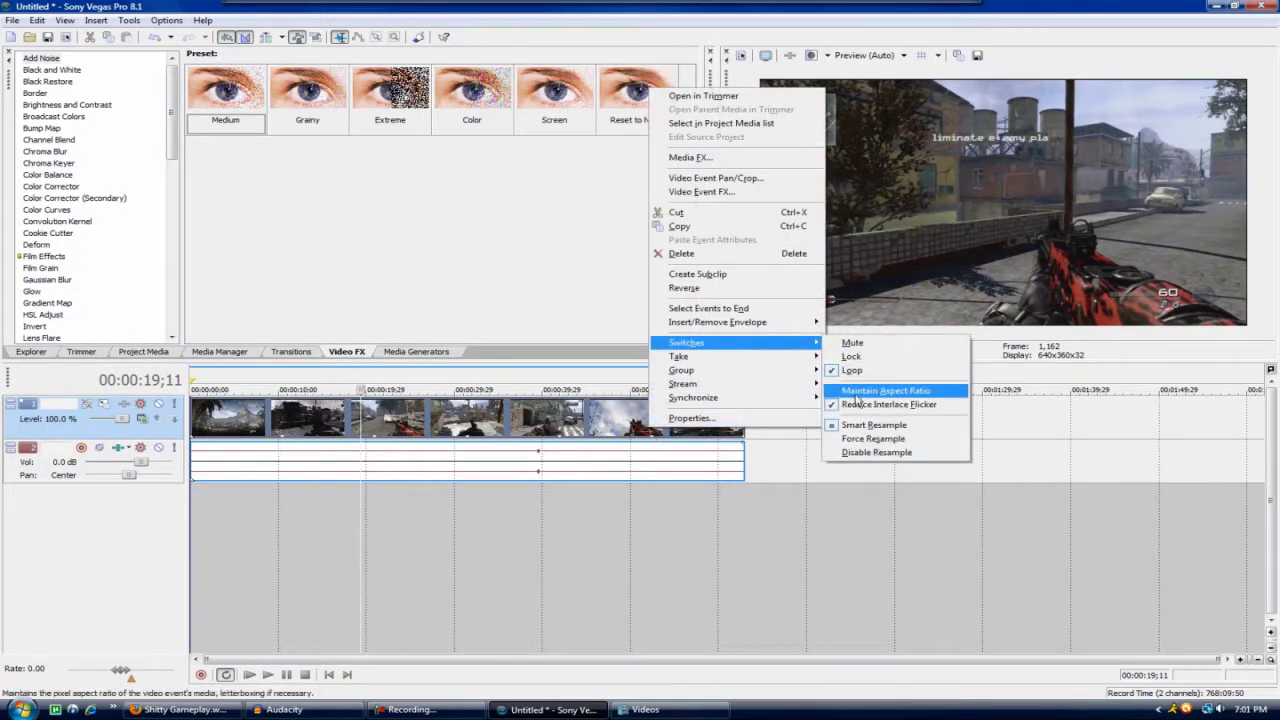
{"action": "left_click", "coordinate": [857, 404]}
Re-enable Maintain Aspect Ratio and pull the audio event's gain down to -1.8 dB
{"action": "right_click", "coordinate": [566, 416]}
{"action": "mouse_move", "coordinate": [650, 330]}
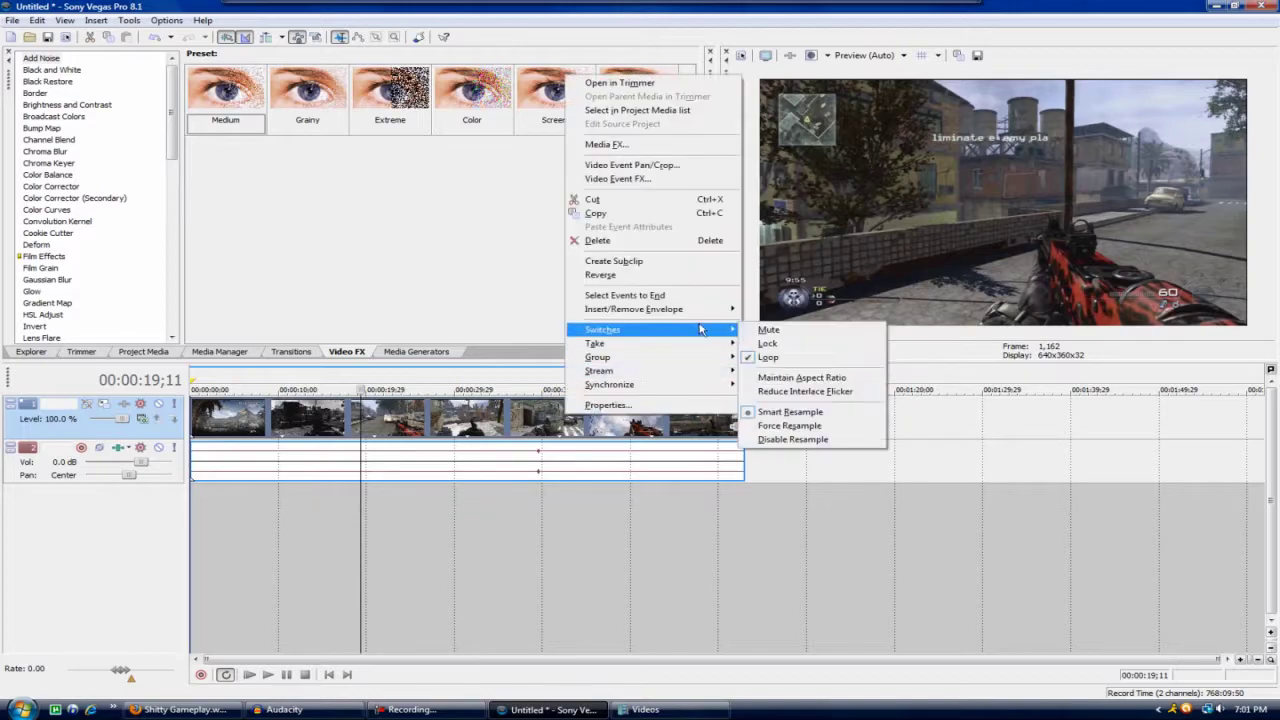
{"action": "left_click", "coordinate": [795, 378]}
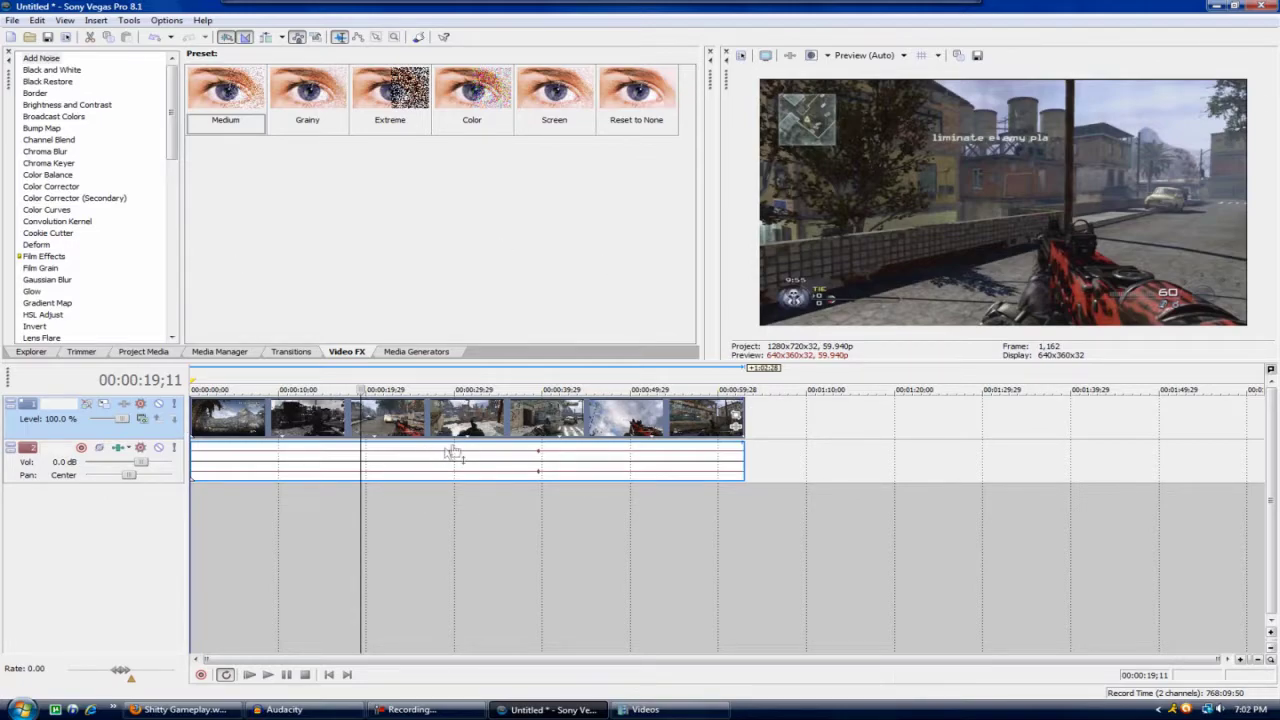
{"action": "left_click_drag", "start_coordinate": [452, 451], "coordinate": [505, 380]}
{"action": "right_click", "coordinate": [334, 419]}
Turn off Maintain Aspect Ratio, set the clip to Disable Resample, and park the playhead at 00:00:21;10
{"action": "mouse_move", "coordinate": [416, 338]}
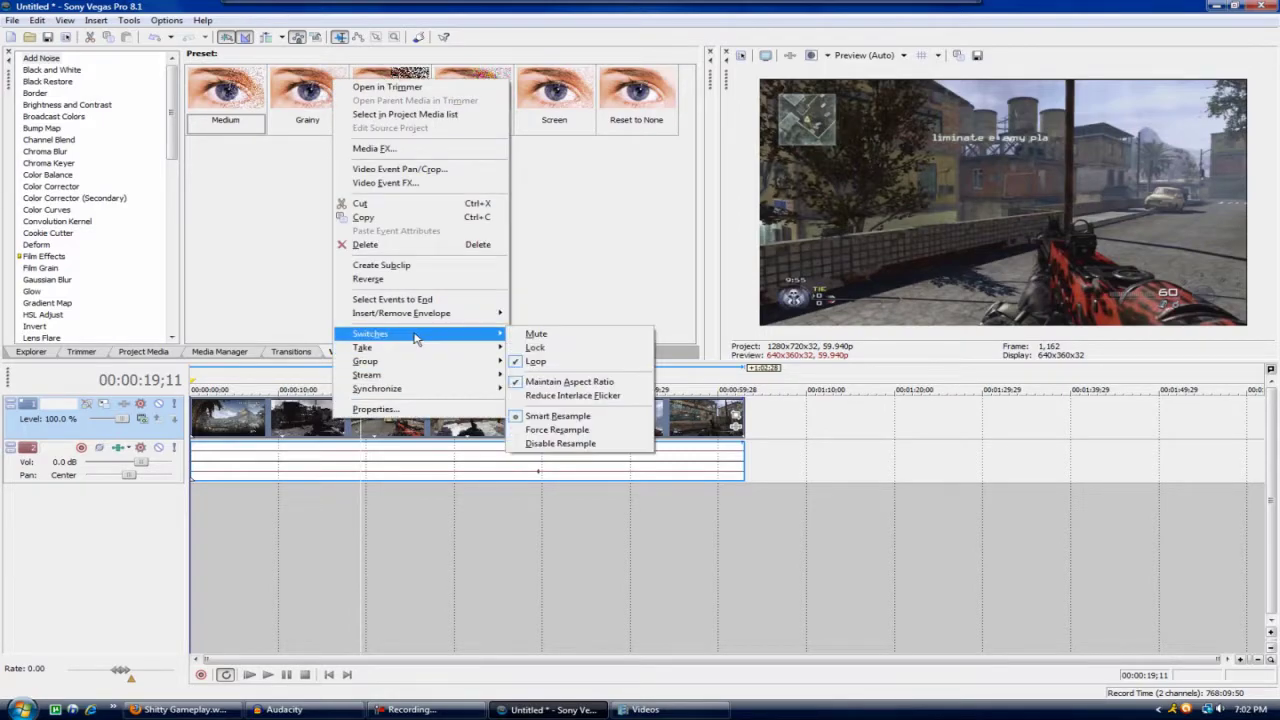
{"action": "left_click", "coordinate": [606, 383]}
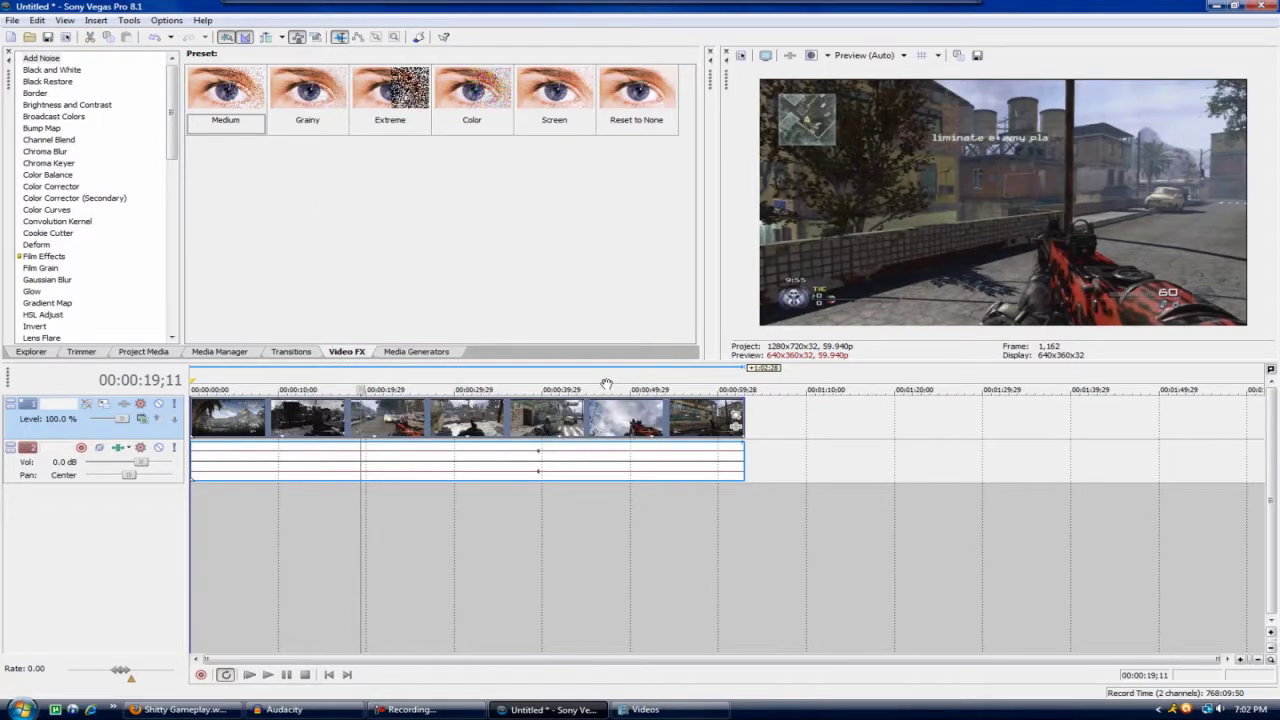
{"action": "right_click", "coordinate": [393, 421]}
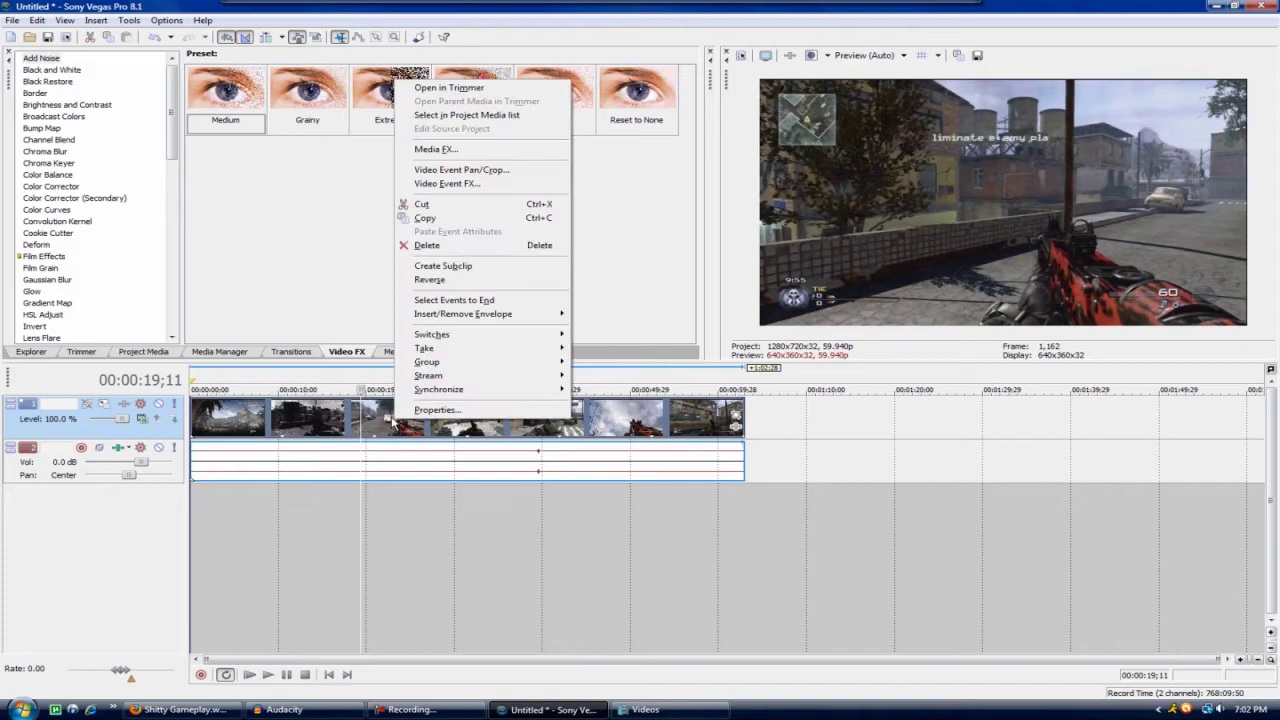
{"action": "mouse_move", "coordinate": [470, 335]}
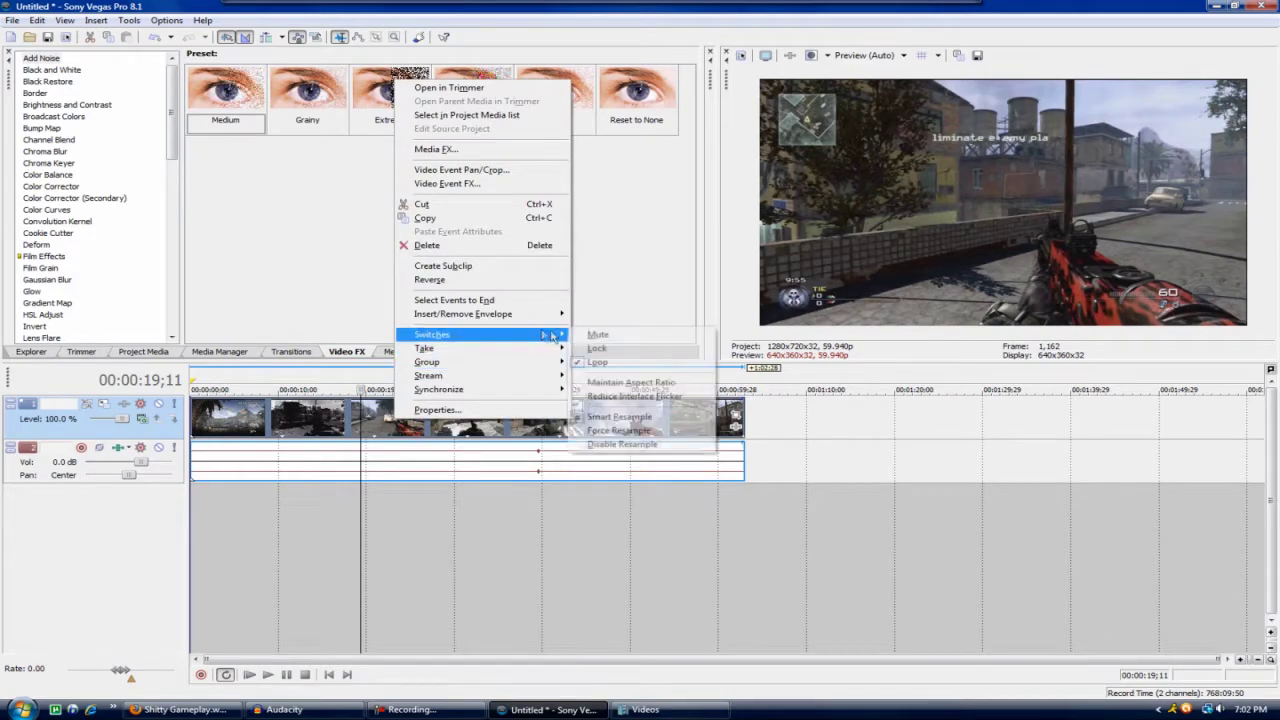
{"action": "left_click", "coordinate": [645, 444]}
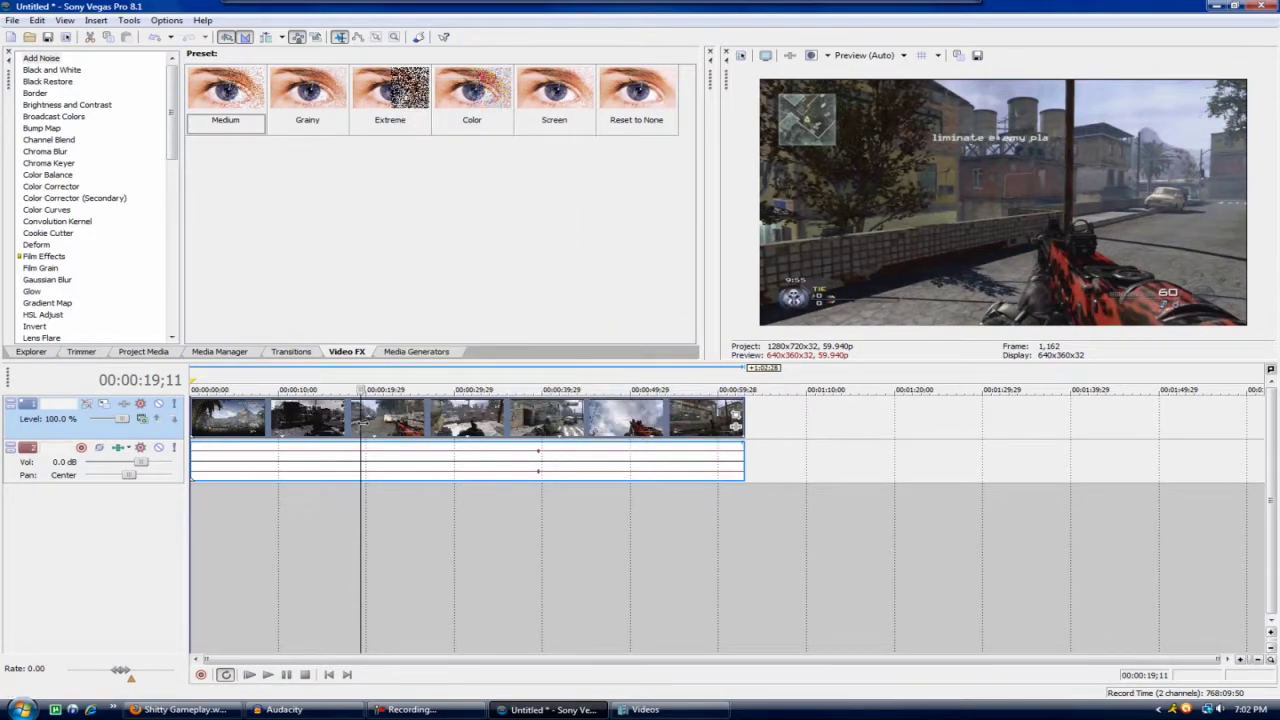
{"action": "right_click", "coordinate": [362, 425]}
{"action": "mouse_move", "coordinate": [400, 339]}
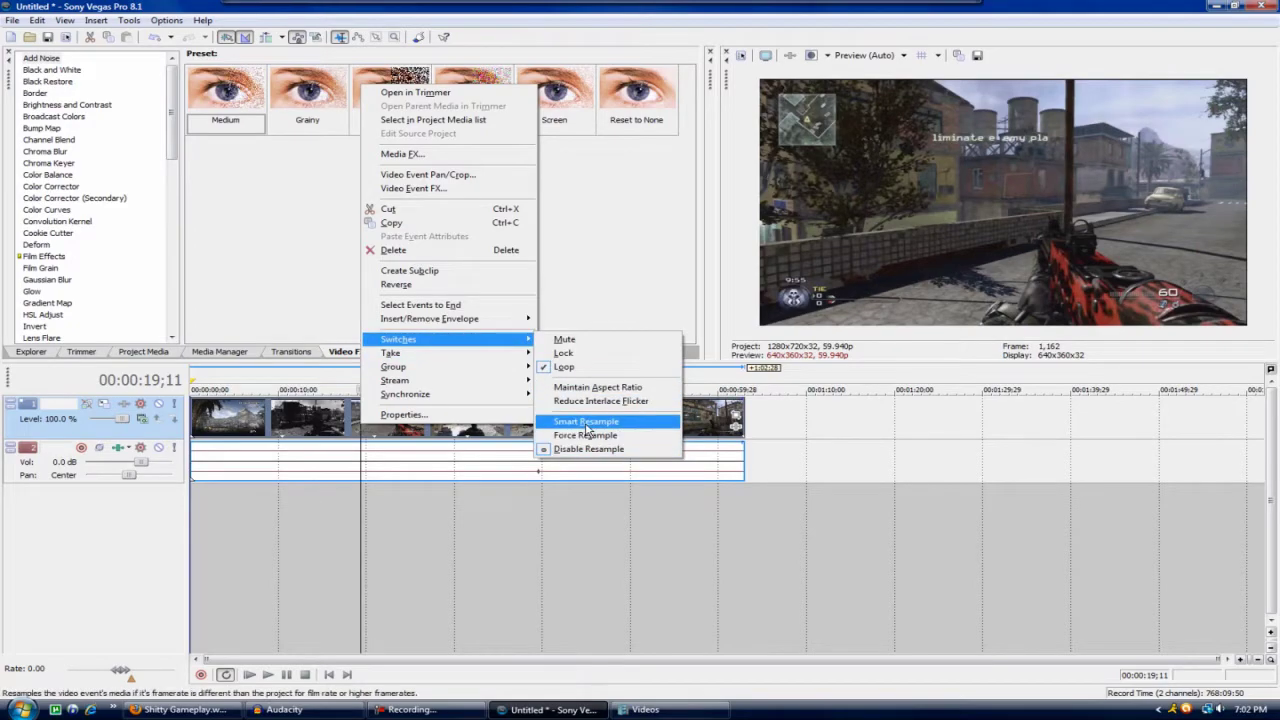
{"action": "left_click", "coordinate": [866, 450]}
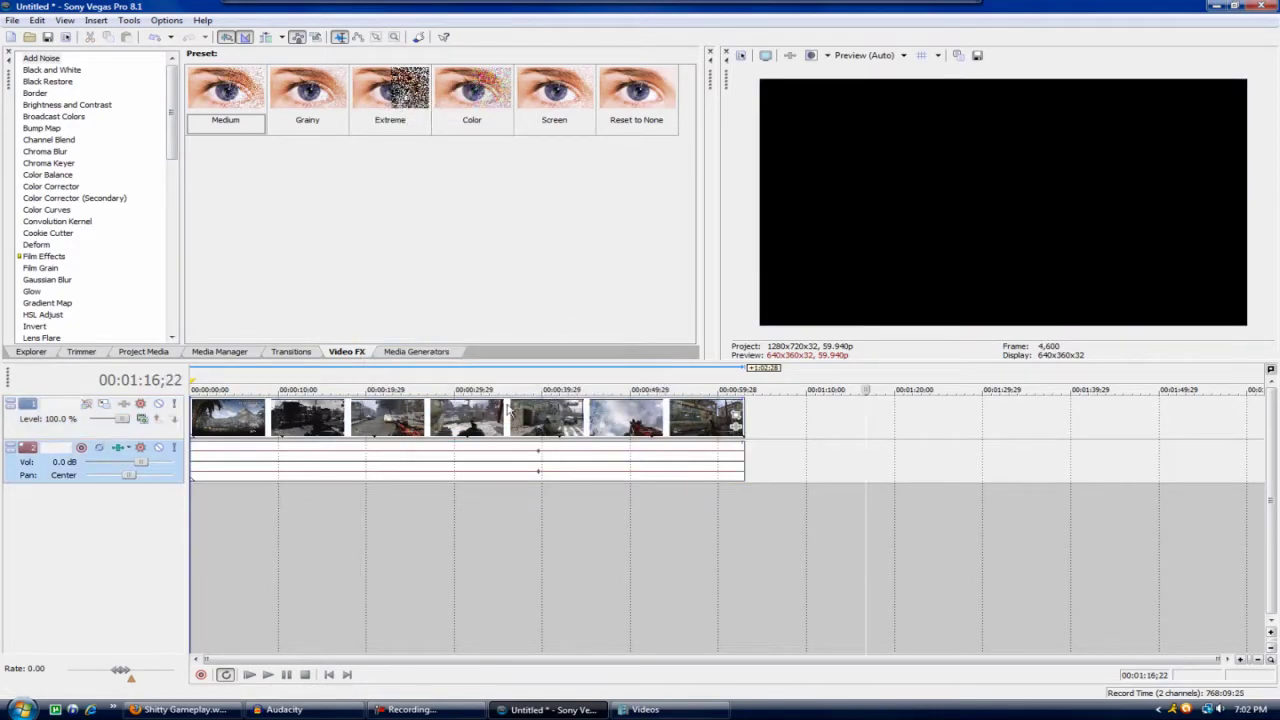
{"action": "left_click", "coordinate": [376, 388]}
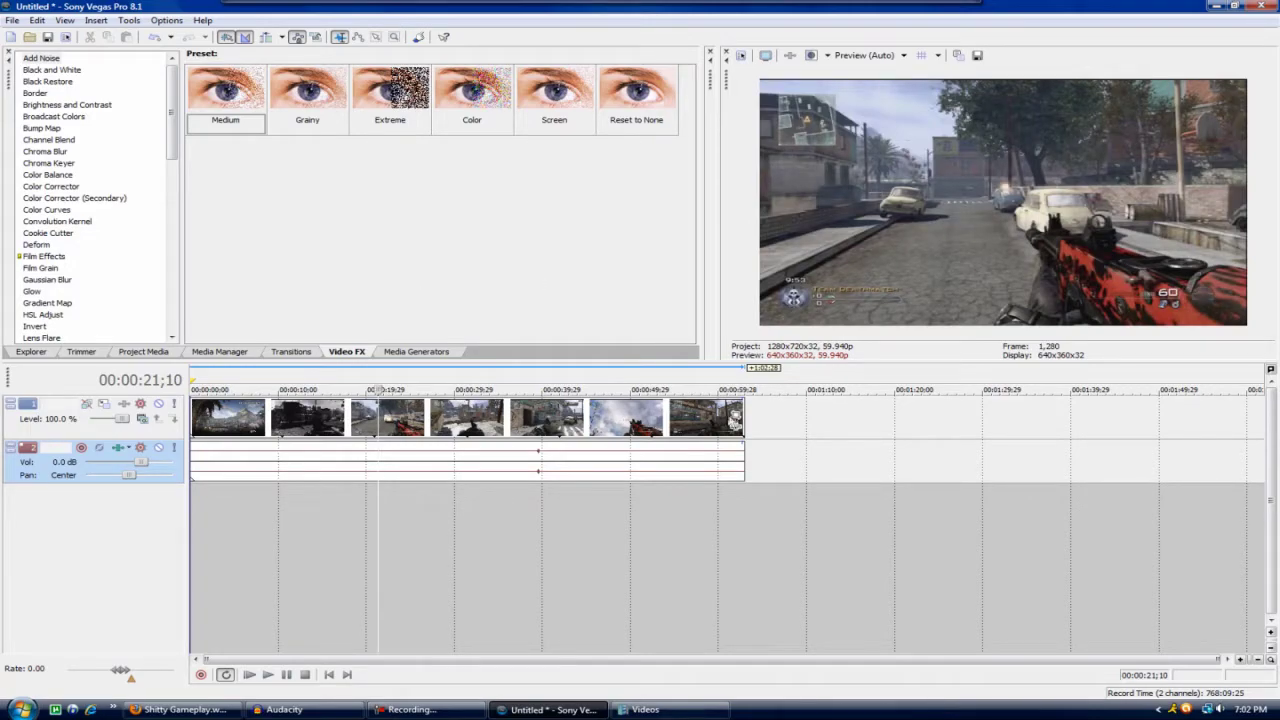
Choose the HD PVR preset in the gameplay clip's Event Pan/Crop window
{"action": "left_click", "coordinate": [735, 420]}
{"action": "left_click_drag", "start_coordinate": [516, 214], "coordinate": [513, 218]}
{"action": "left_click_drag", "start_coordinate": [791, 357], "coordinate": [786, 357]}
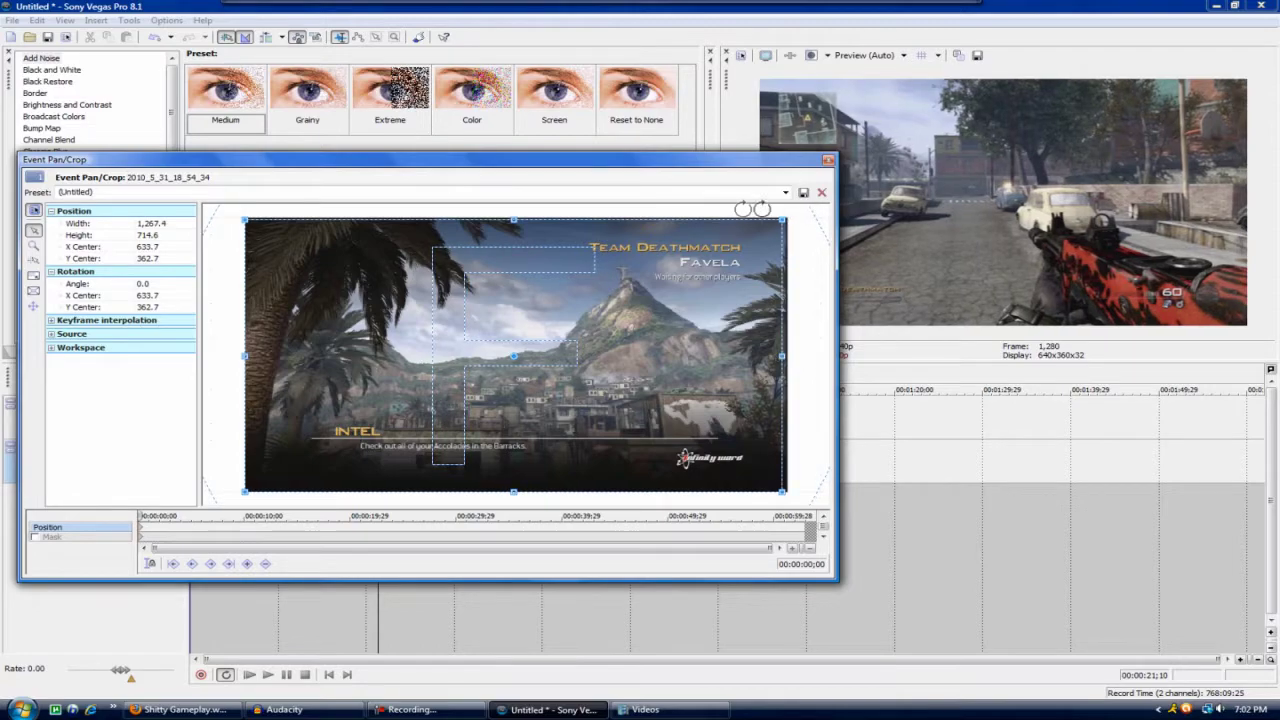
{"action": "left_click", "coordinate": [785, 192]}
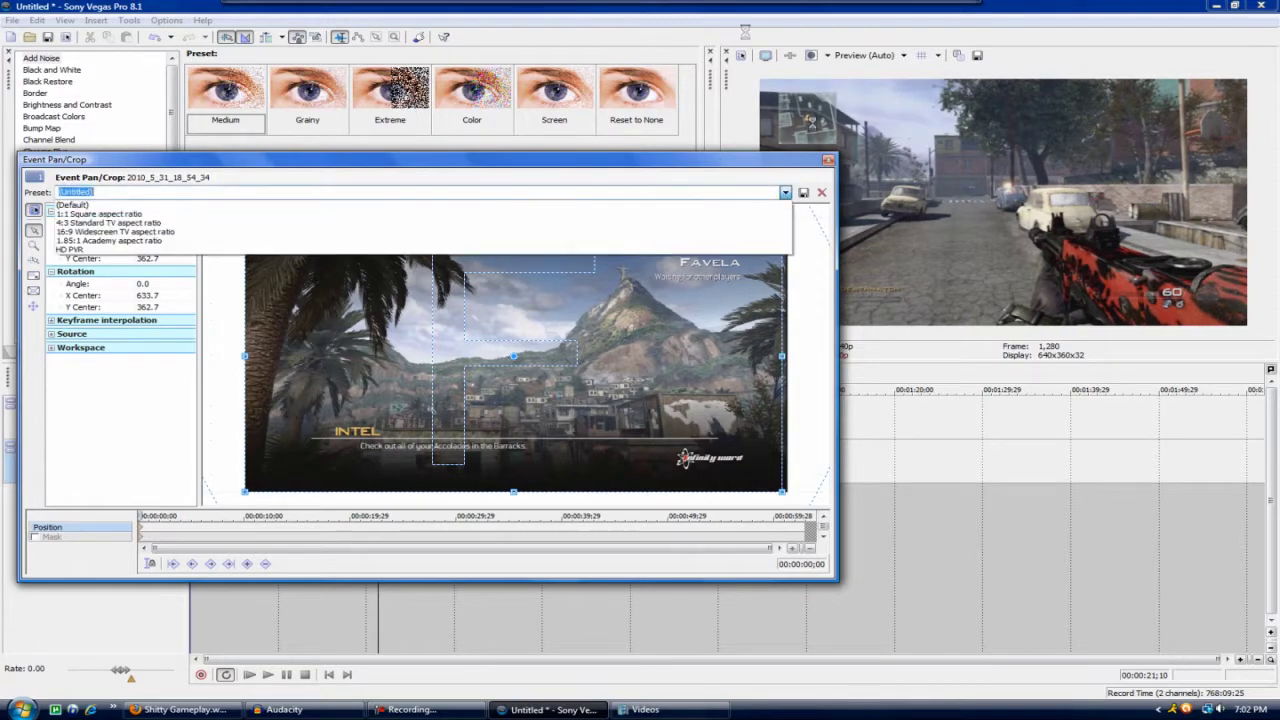
{"action": "left_click", "coordinate": [118, 249]}
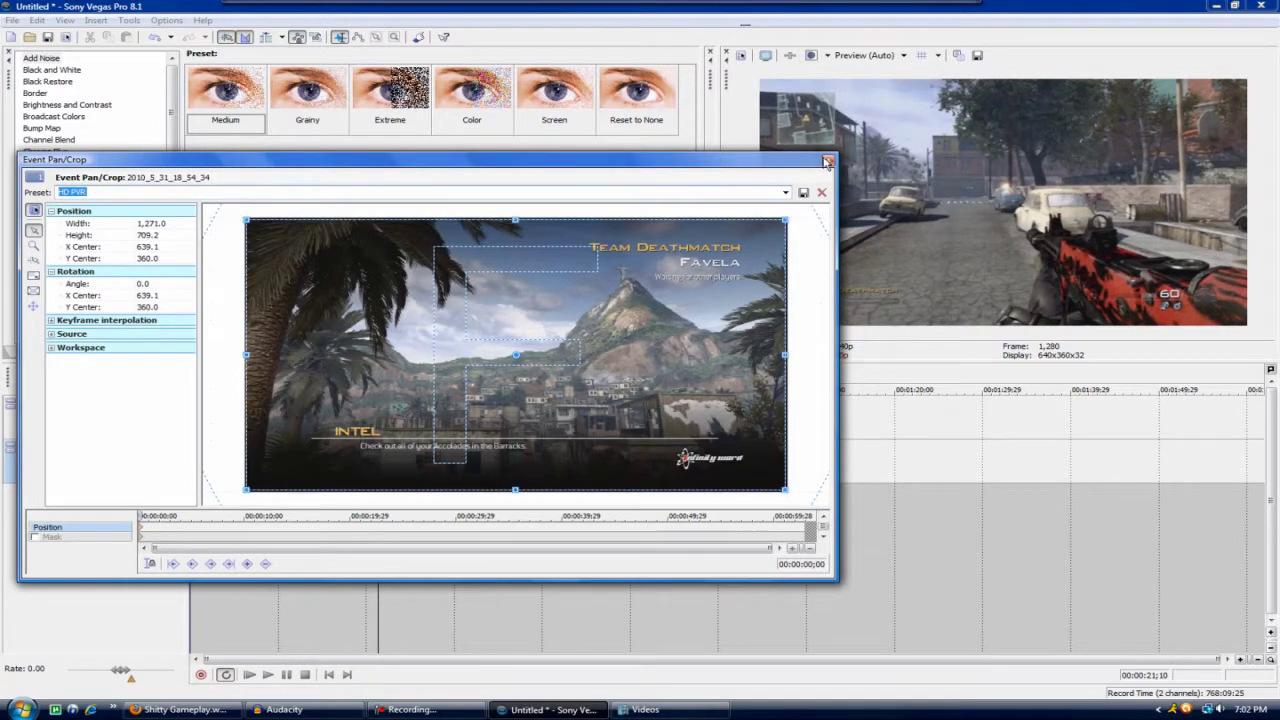
{"action": "left_click", "coordinate": [827, 161]}
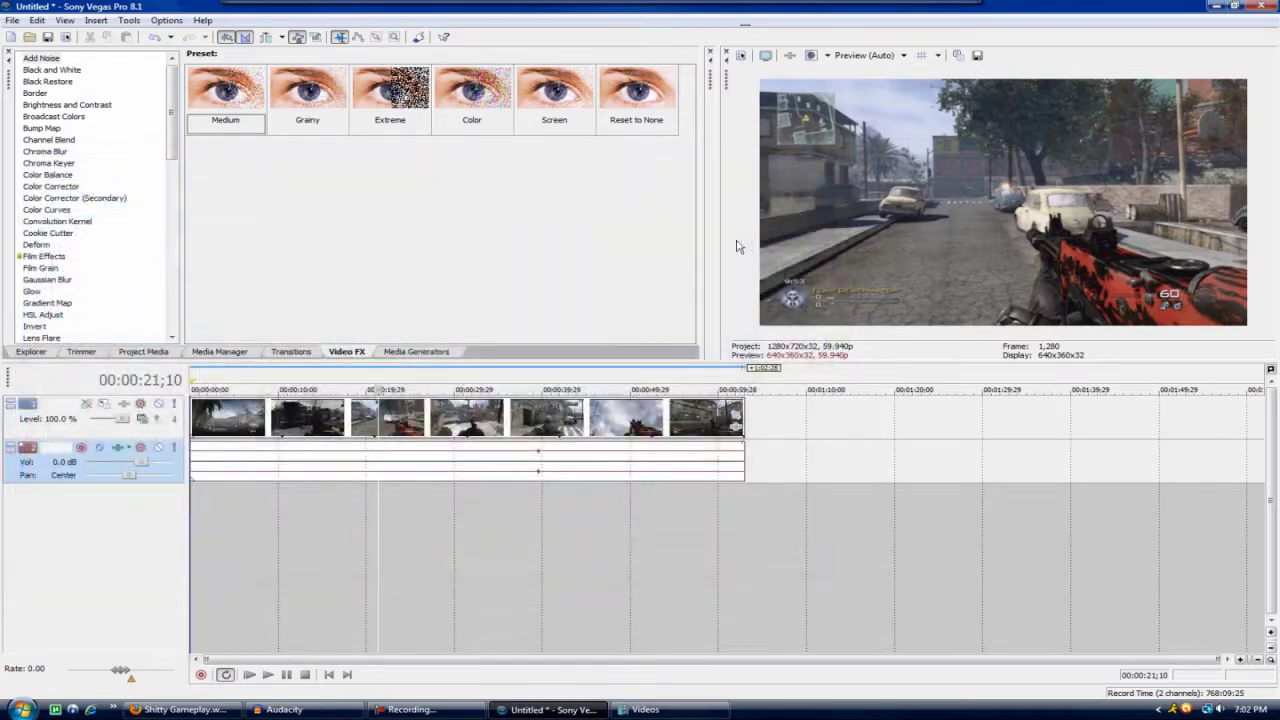
{"action": "left_click", "coordinate": [740, 56]}
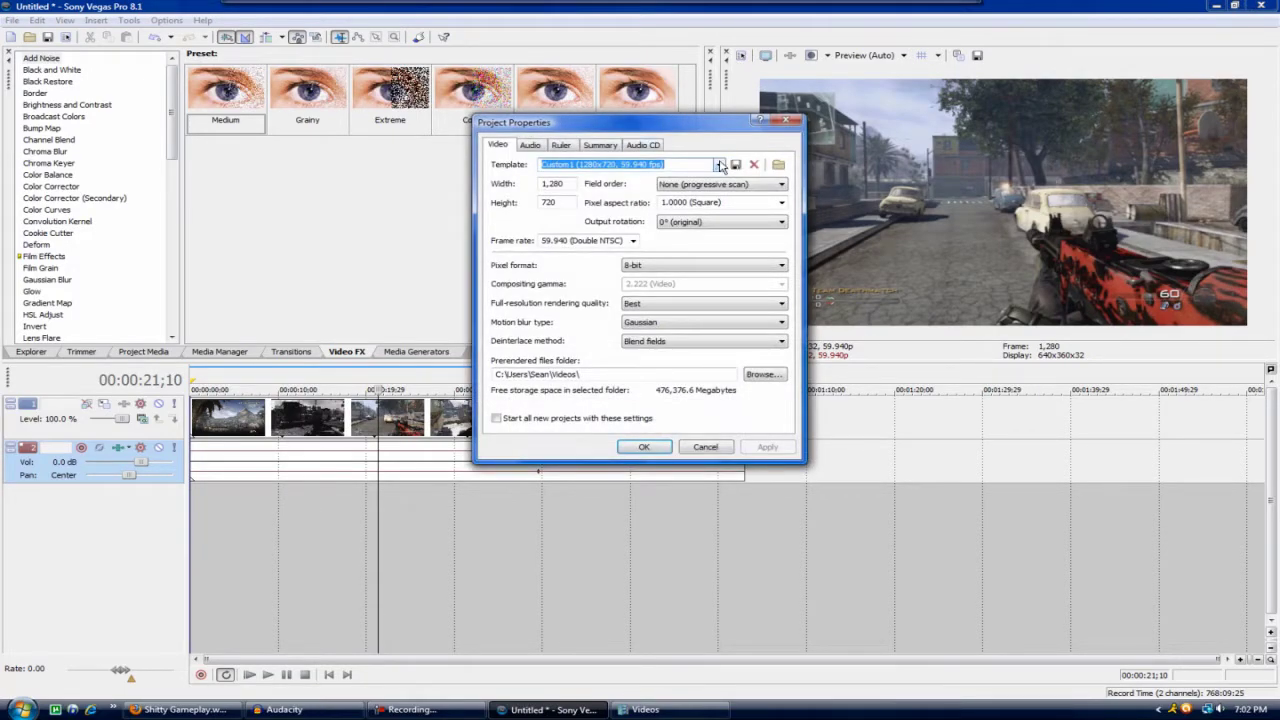
Select the HD PVR project template and check its 1280x720 frame size
{"action": "left_click", "coordinate": [720, 165]}
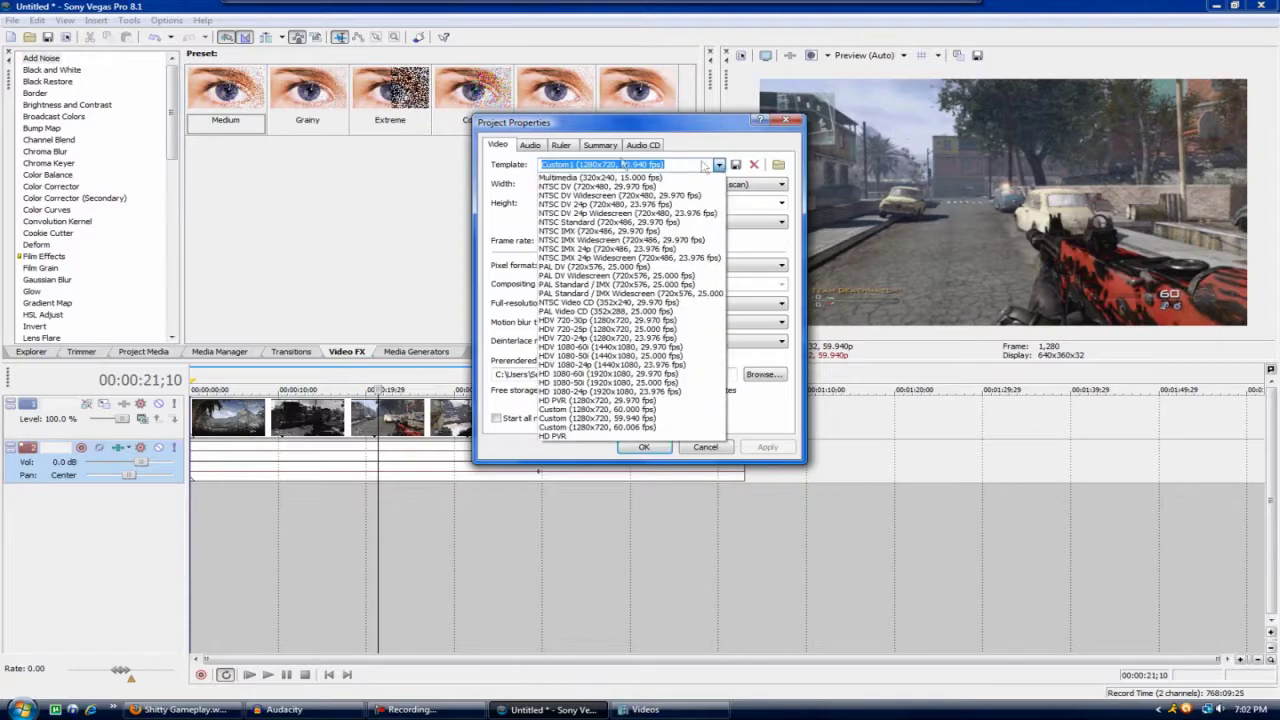
{"action": "left_click", "coordinate": [574, 438]}
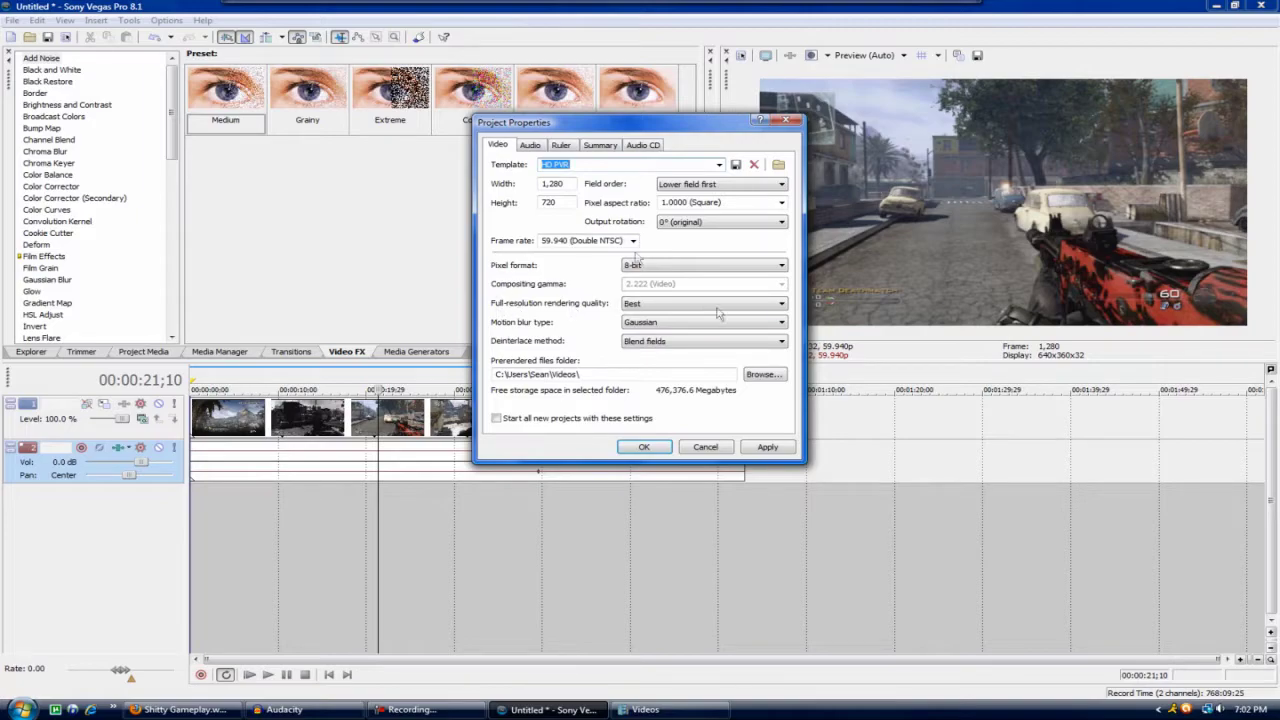
{"action": "left_click_drag", "start_coordinate": [597, 130], "coordinate": [415, 118]}
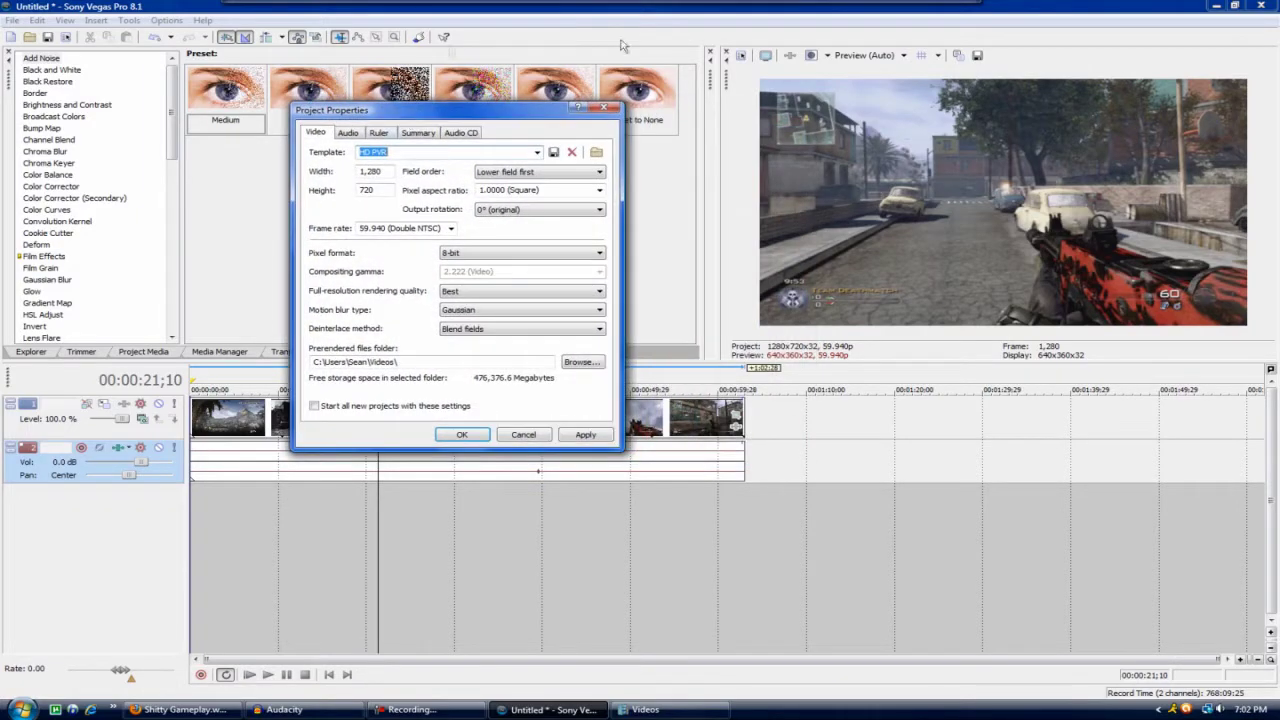
{"action": "double_click", "coordinate": [383, 173]}
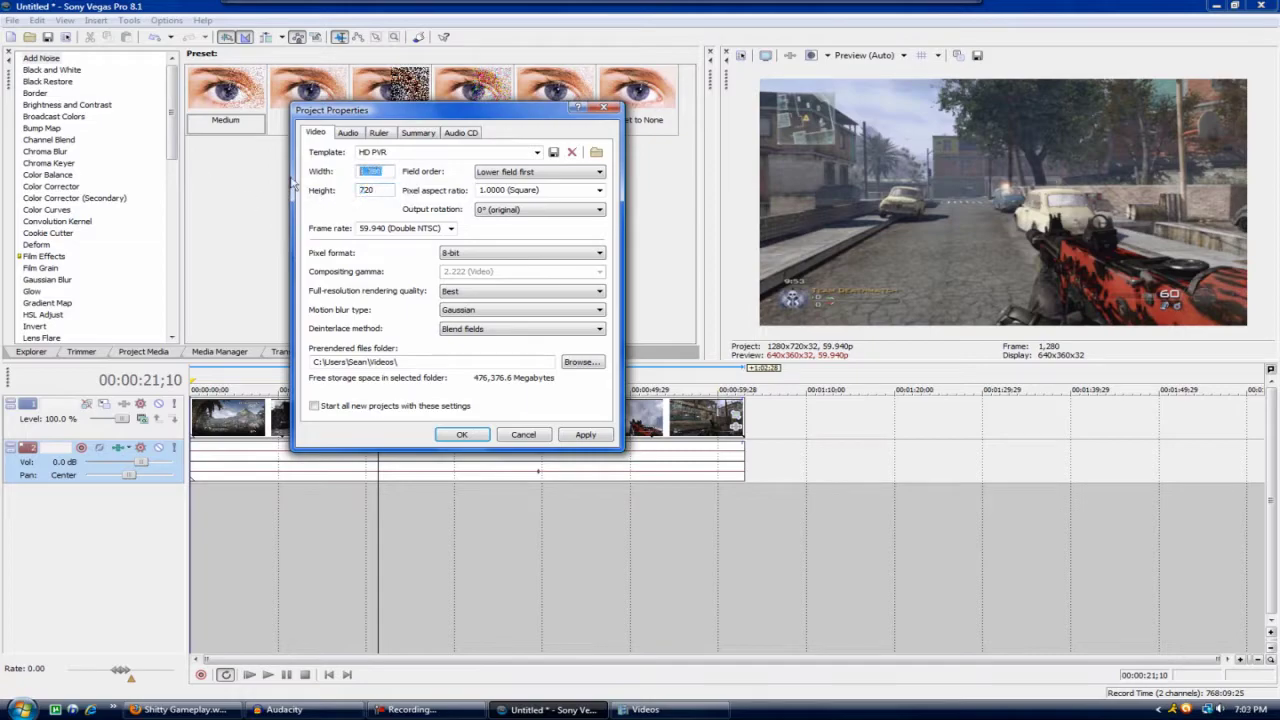
{"action": "double_click", "coordinate": [362, 190]}
Try progressive scan field order, then return it to lower field first
{"action": "left_click", "coordinate": [503, 175]}
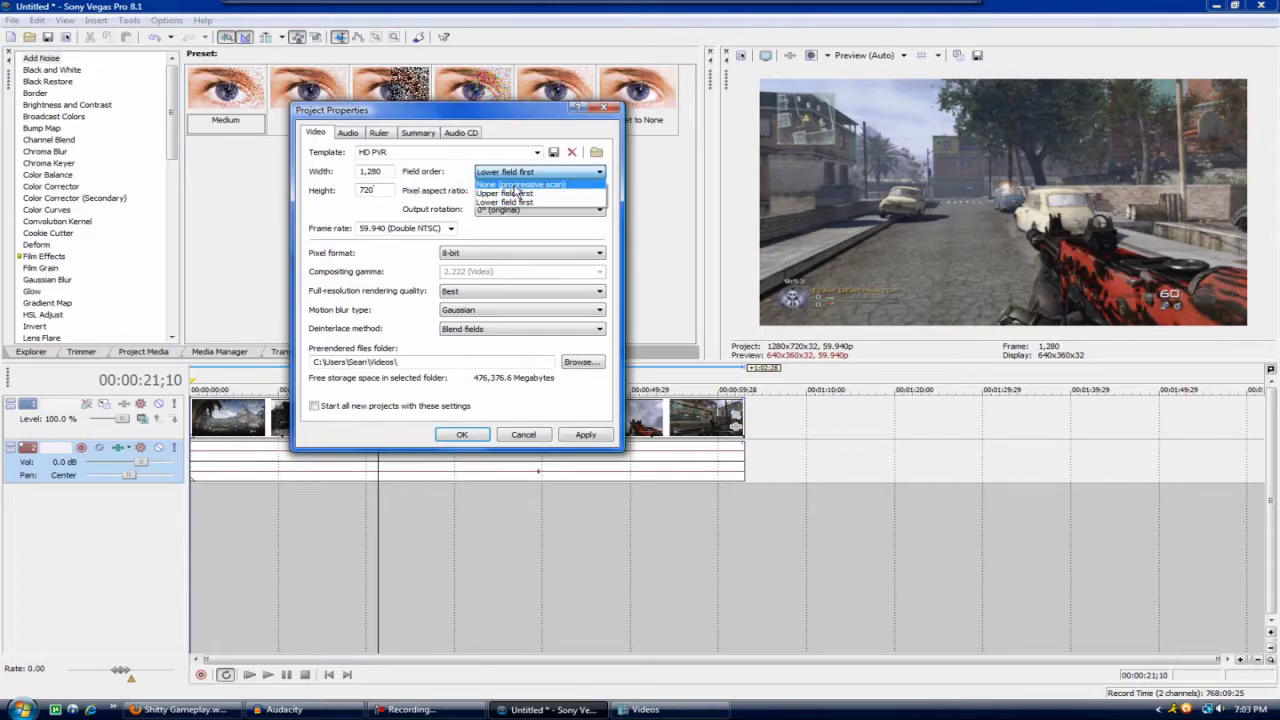
{"action": "left_click", "coordinate": [517, 185]}
{"action": "left_click", "coordinate": [585, 435]}
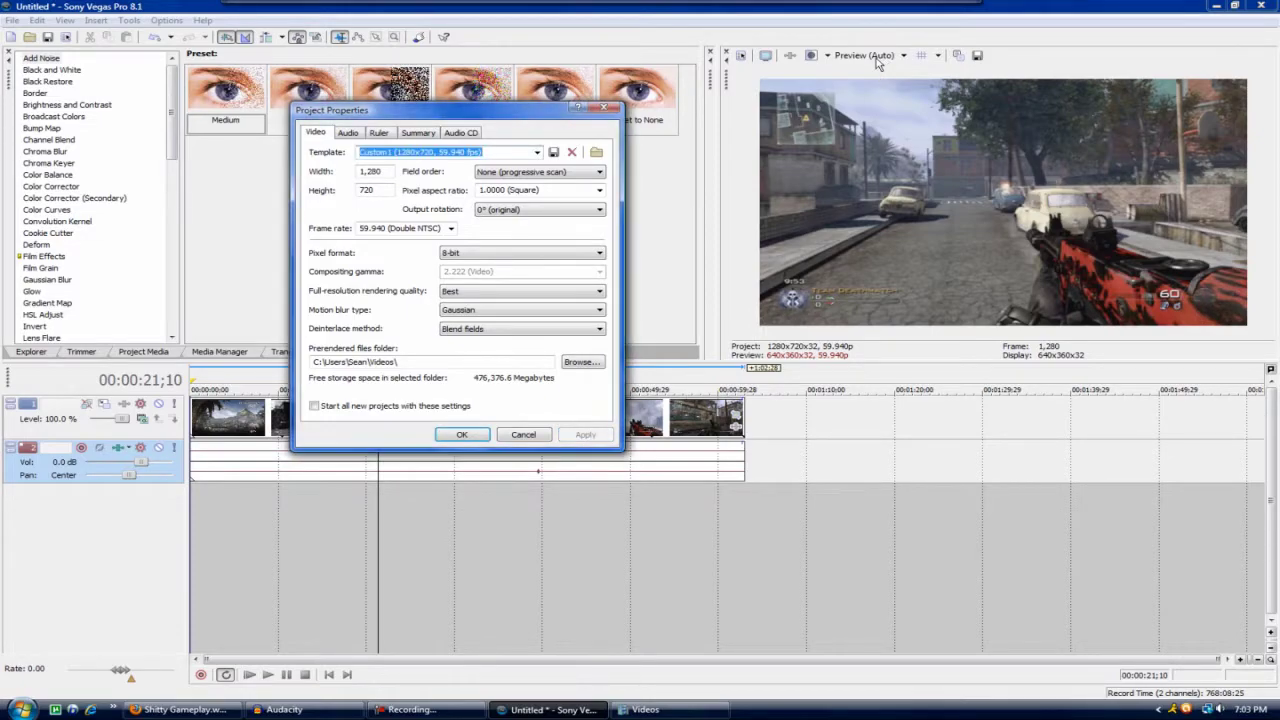
{"action": "left_click", "coordinate": [523, 178]}
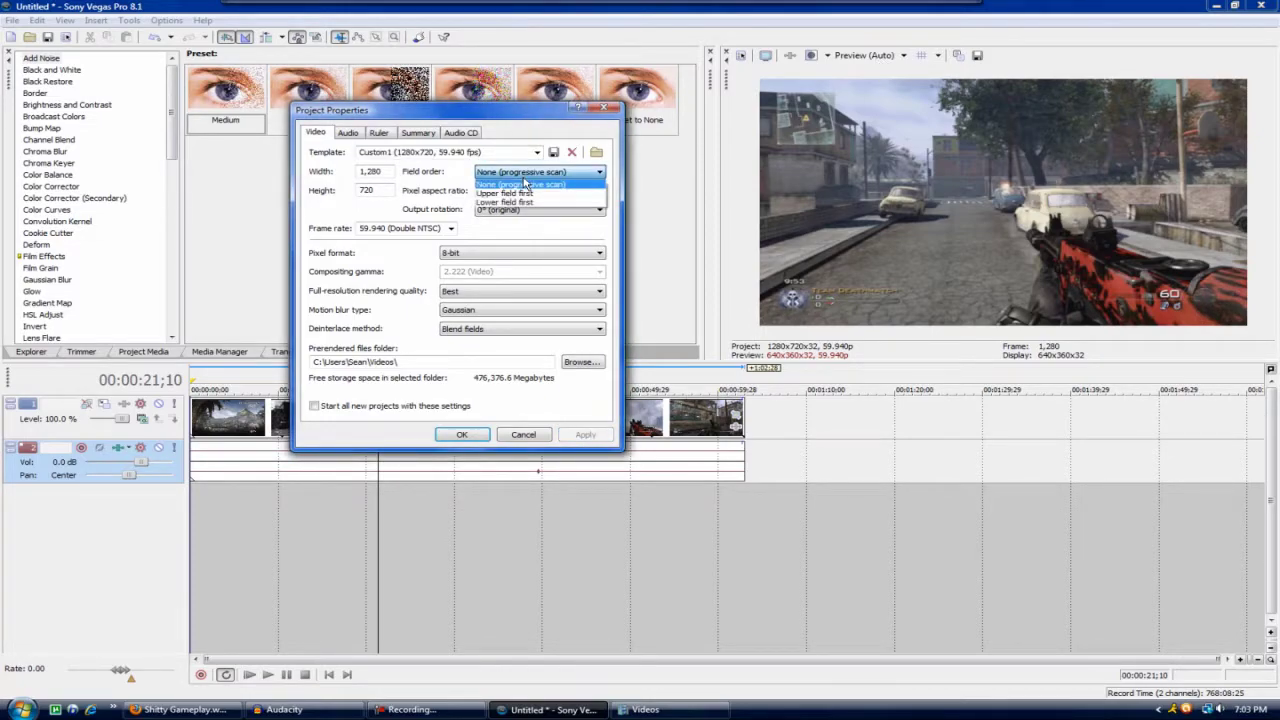
{"action": "left_click", "coordinate": [520, 205]}
{"action": "left_click", "coordinate": [585, 435]}
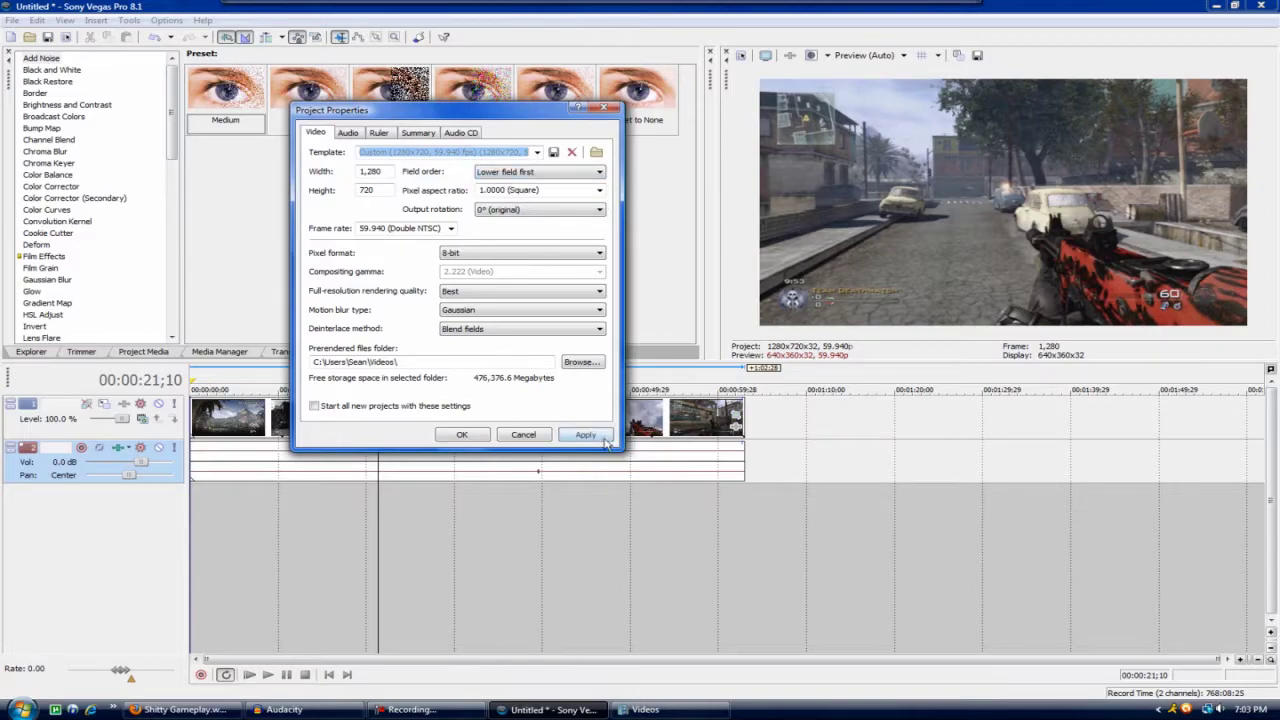
Reapply the HD PVR template and confirm the Project Properties
{"action": "left_click", "coordinate": [537, 152]}
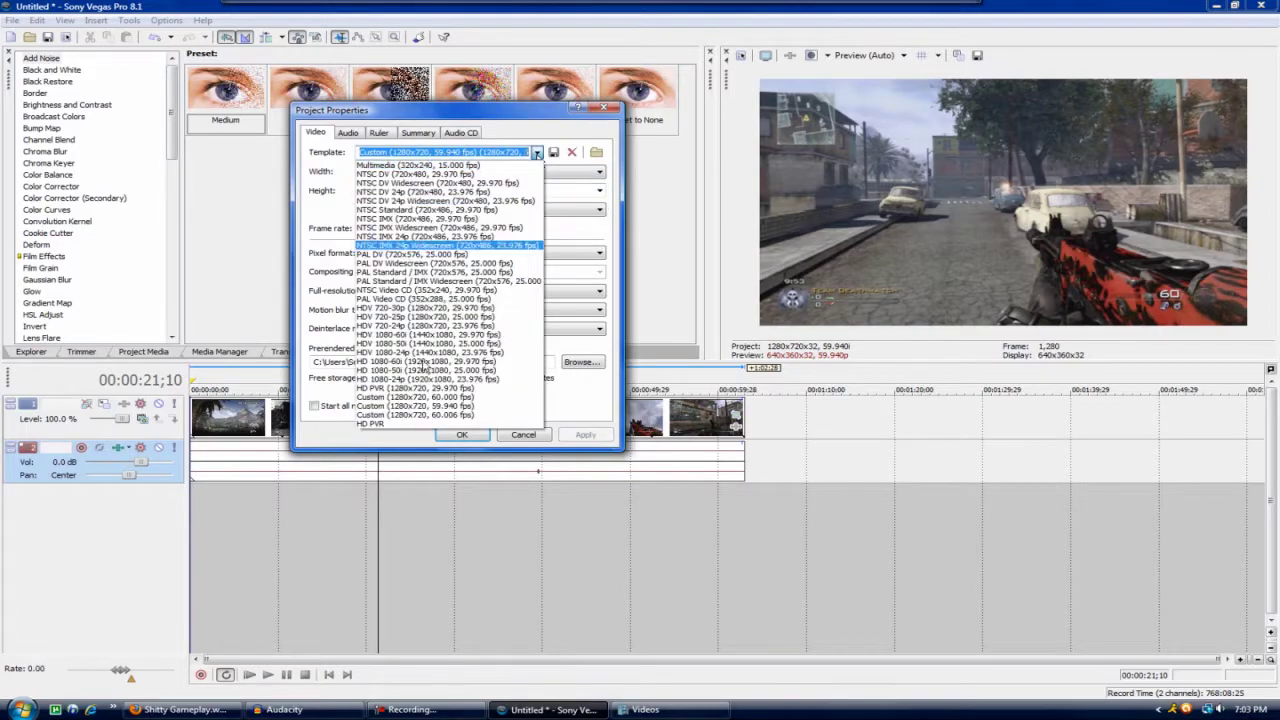
{"action": "left_click", "coordinate": [420, 424]}
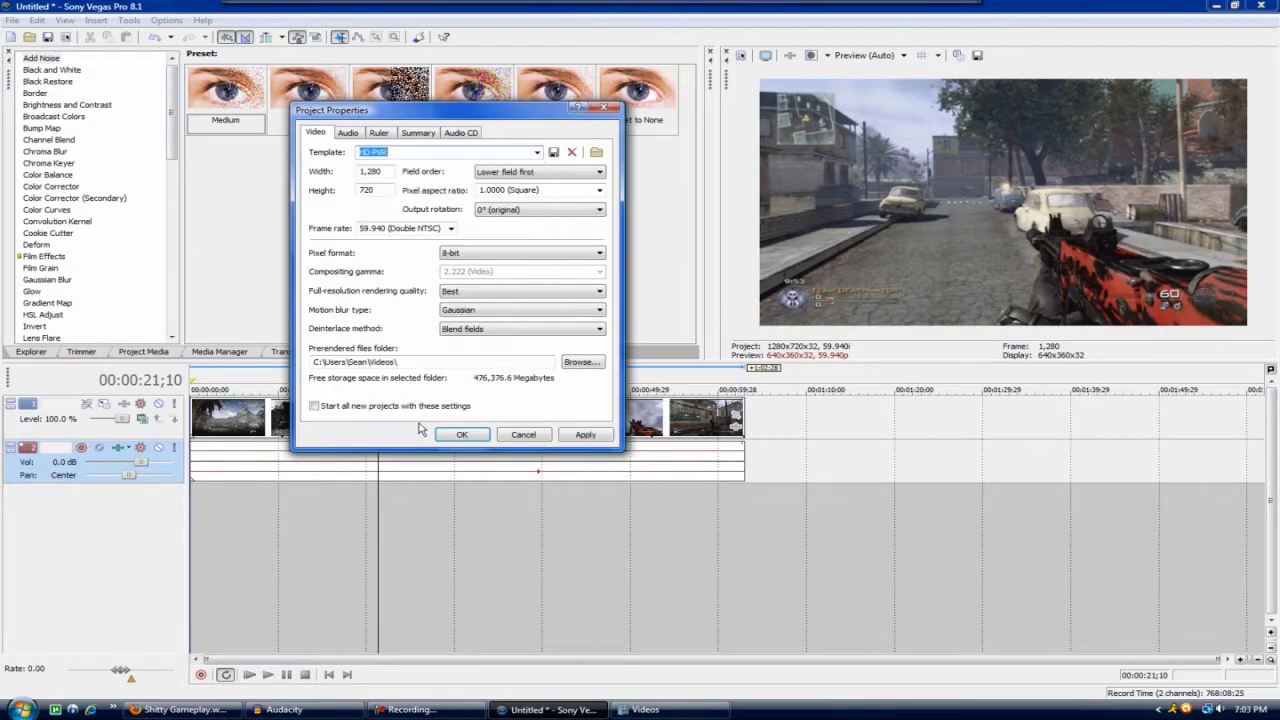
{"action": "left_click", "coordinate": [585, 434]}
{"action": "left_click_drag", "start_coordinate": [459, 112], "coordinate": [499, 149]}
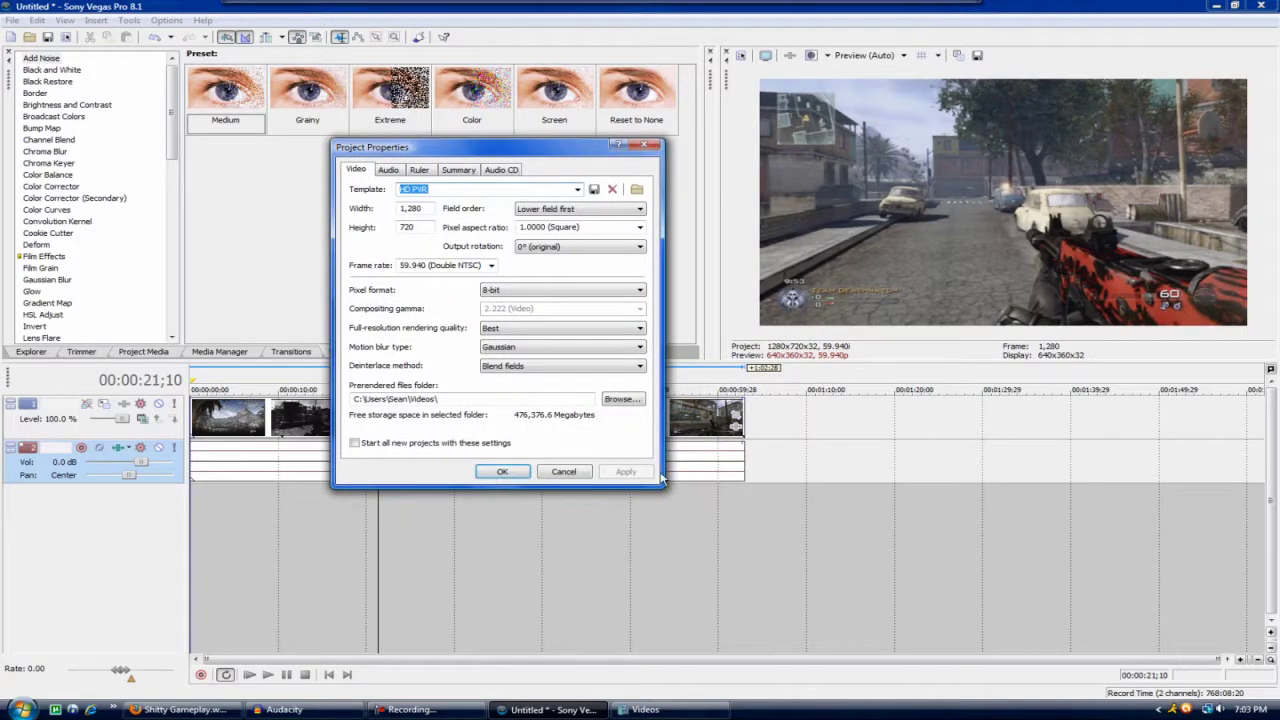
{"action": "left_click", "coordinate": [499, 473]}
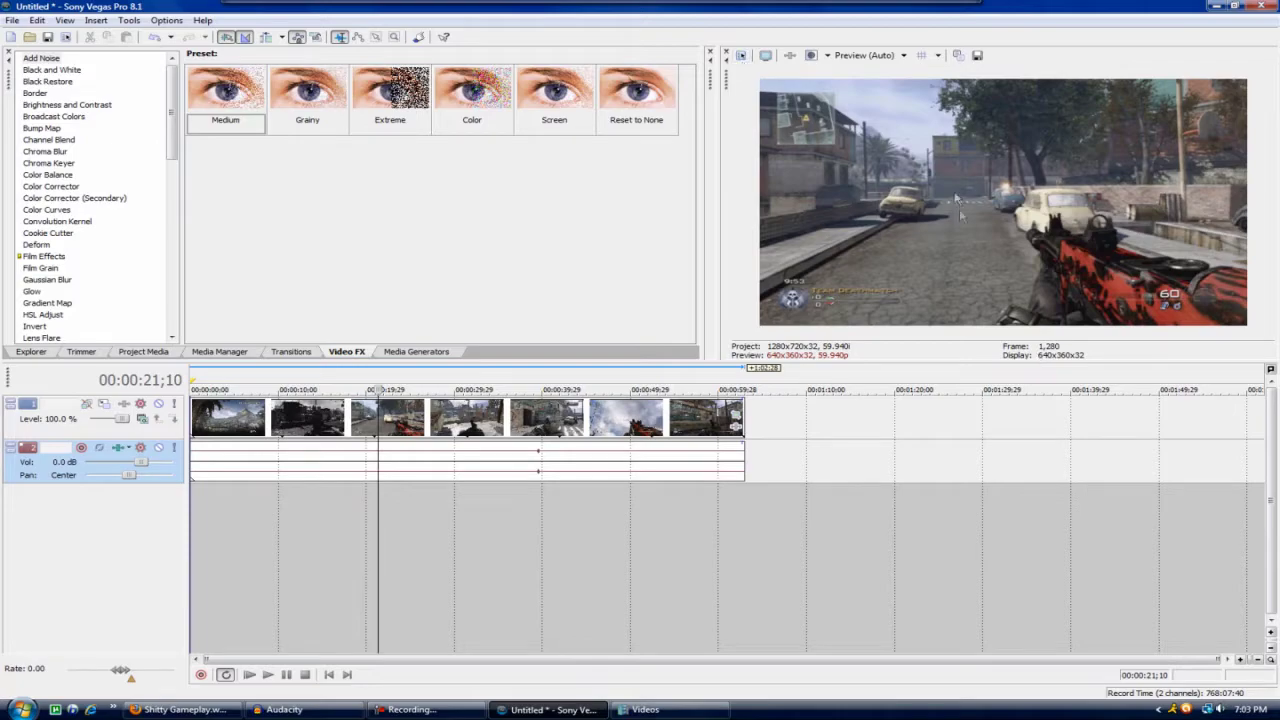
Set the preview quality to Preview > Full
{"action": "left_click", "coordinate": [898, 56]}
{"action": "mouse_move", "coordinate": [897, 88]}
{"action": "left_click", "coordinate": [938, 99]}
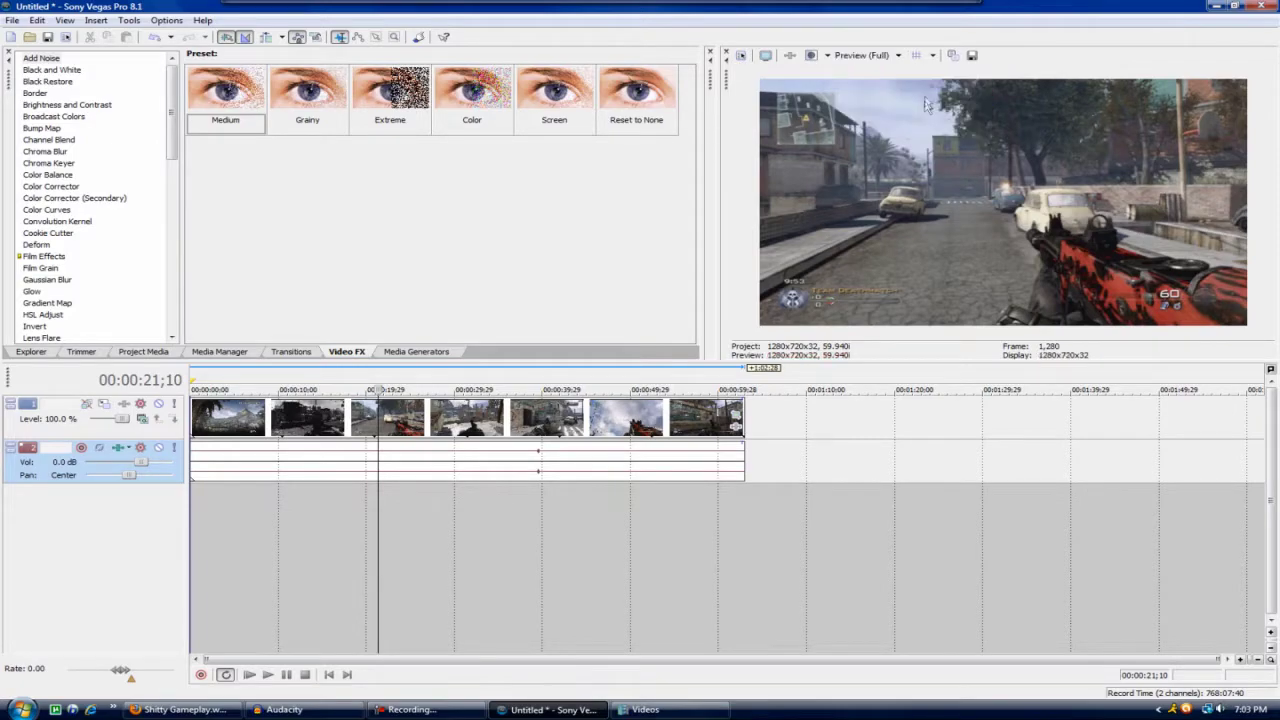
Enable Scale Video to Fit Preview Window on the preview
{"action": "right_click", "coordinate": [888, 198]}
{"action": "left_click", "coordinate": [978, 252]}
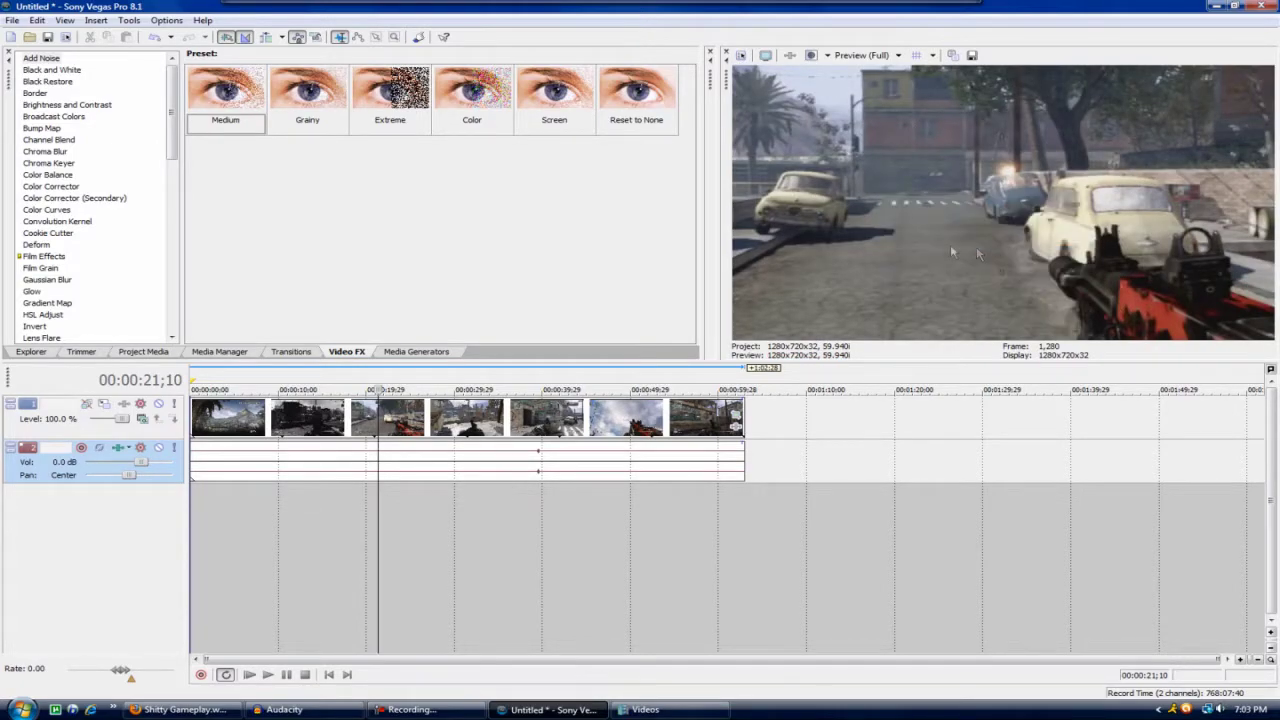
{"action": "right_click", "coordinate": [947, 243]}
{"action": "left_click", "coordinate": [990, 316]}
{"action": "right_click", "coordinate": [885, 263]}
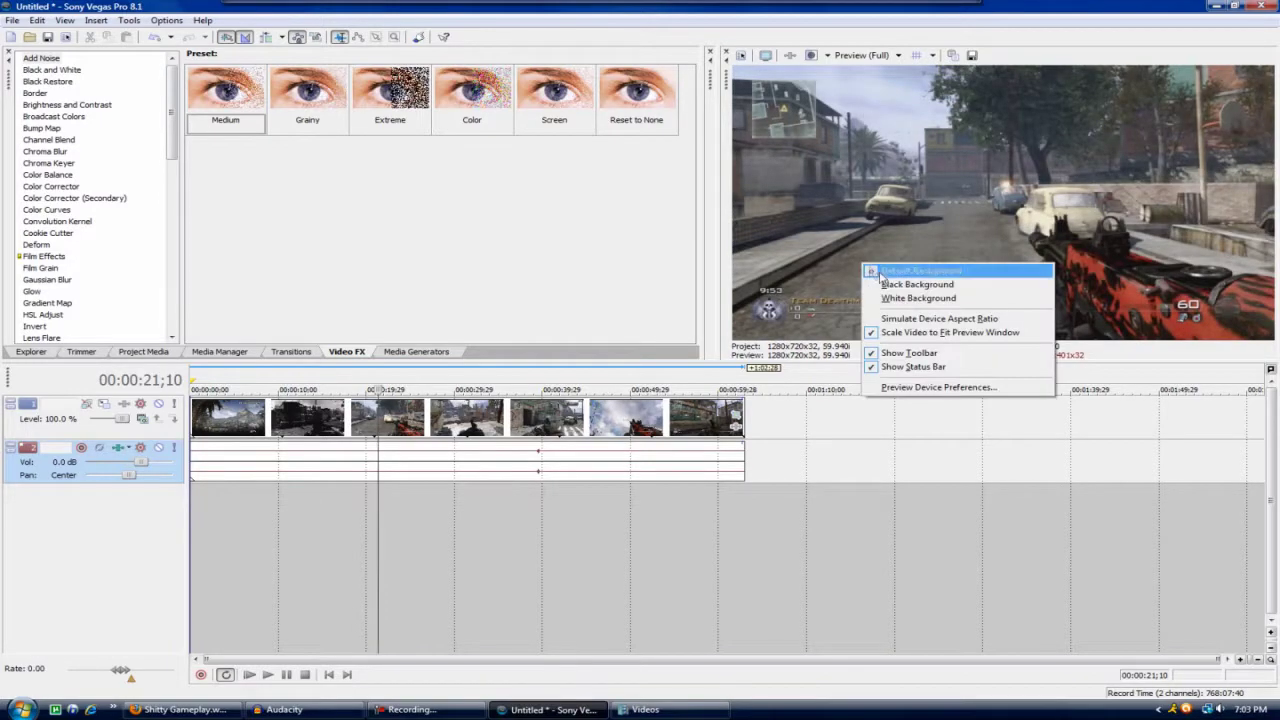
{"action": "left_click", "coordinate": [960, 317]}
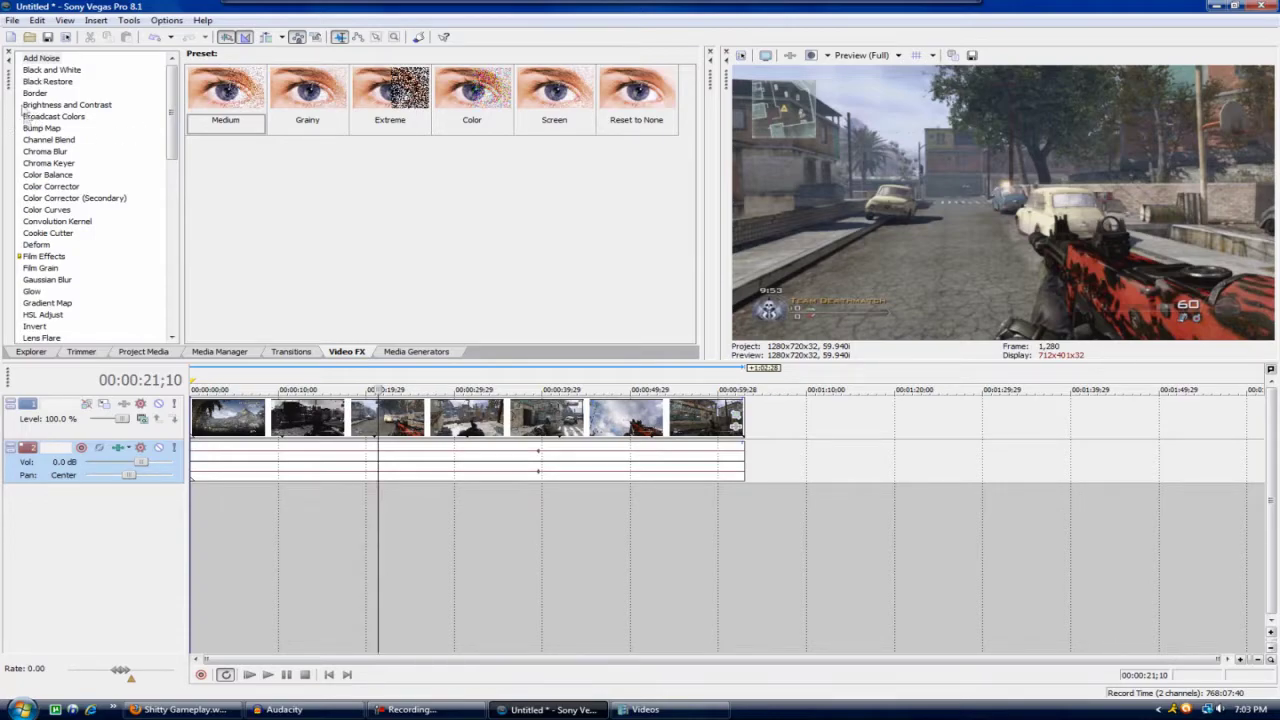
{"action": "left_click", "coordinate": [26, 106]}
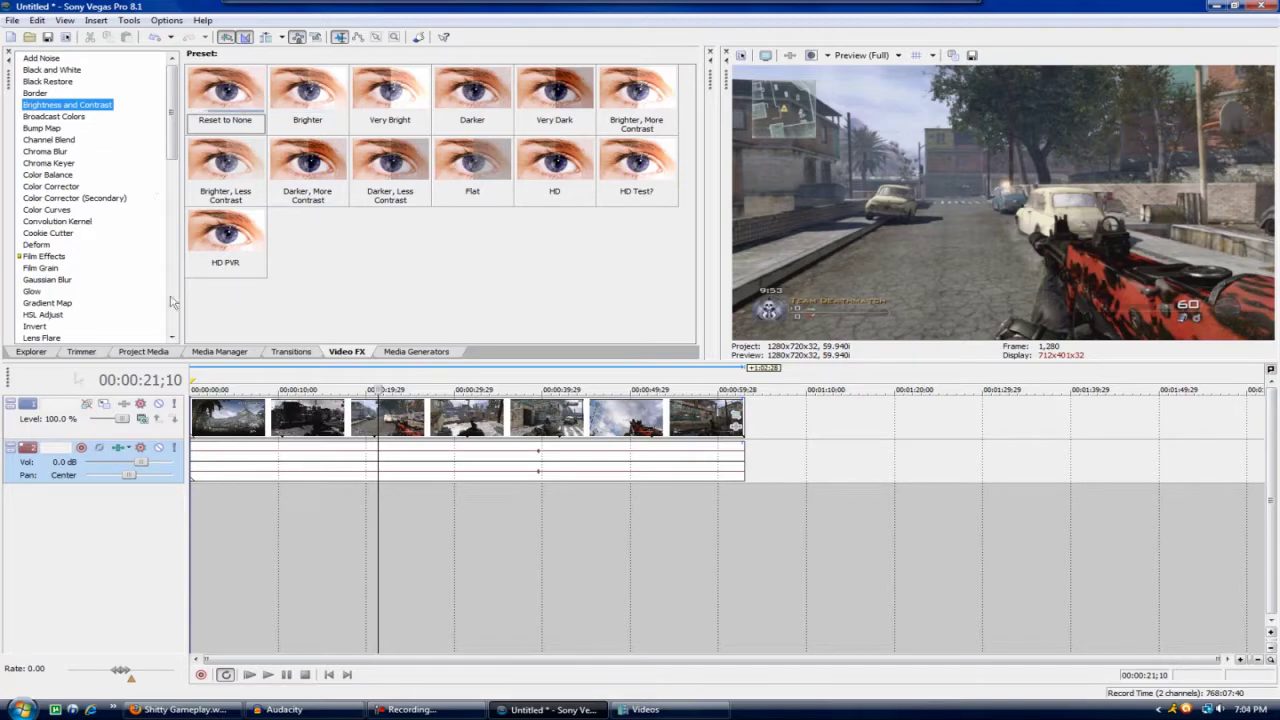
Drag the HD PVR Brightness and Contrast preset onto the video track, then check brightness 0.09 and contrast 0.17
{"action": "left_click_drag", "start_coordinate": [225, 240], "coordinate": [25, 425]}
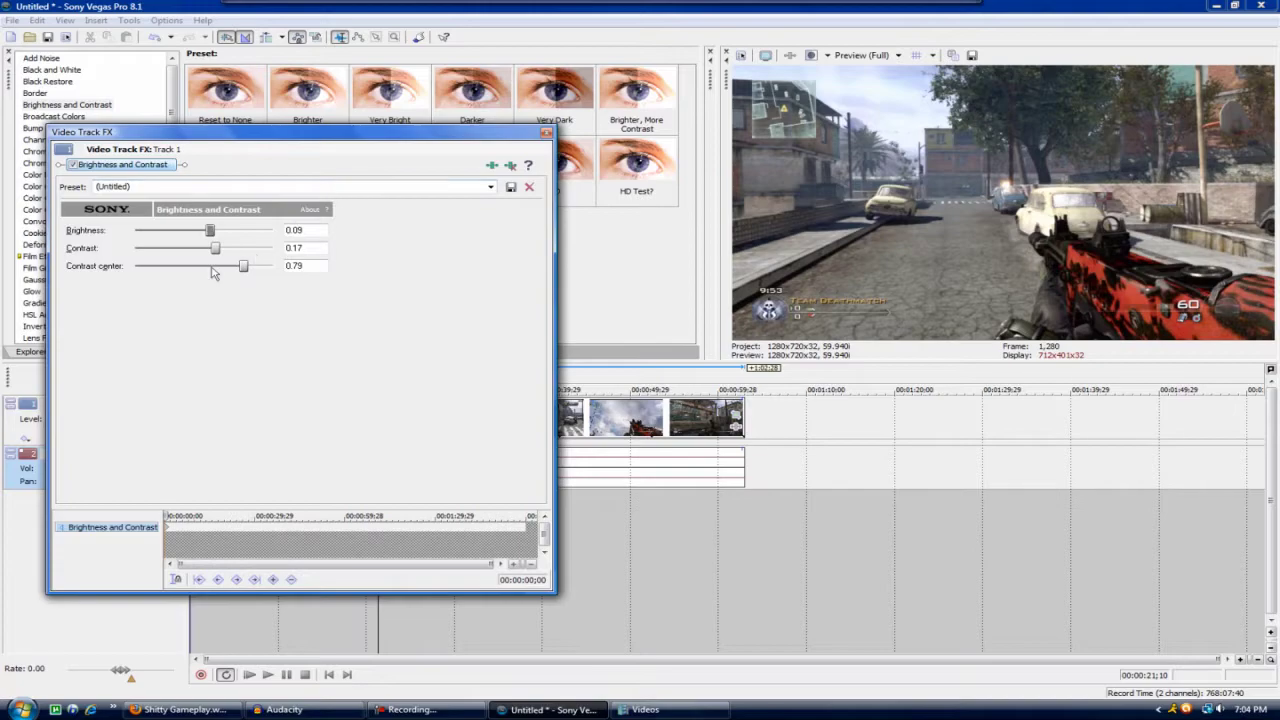
{"action": "left_click", "coordinate": [113, 231]}
{"action": "key", "text": "Tab"}
{"action": "key", "text": "Tab"}
{"action": "key", "text": "Tab"}
Drag the HD PVR Color Corrector (Secondary) preset onto the video track and check saturation 1.300
{"action": "left_click", "coordinate": [545, 134]}
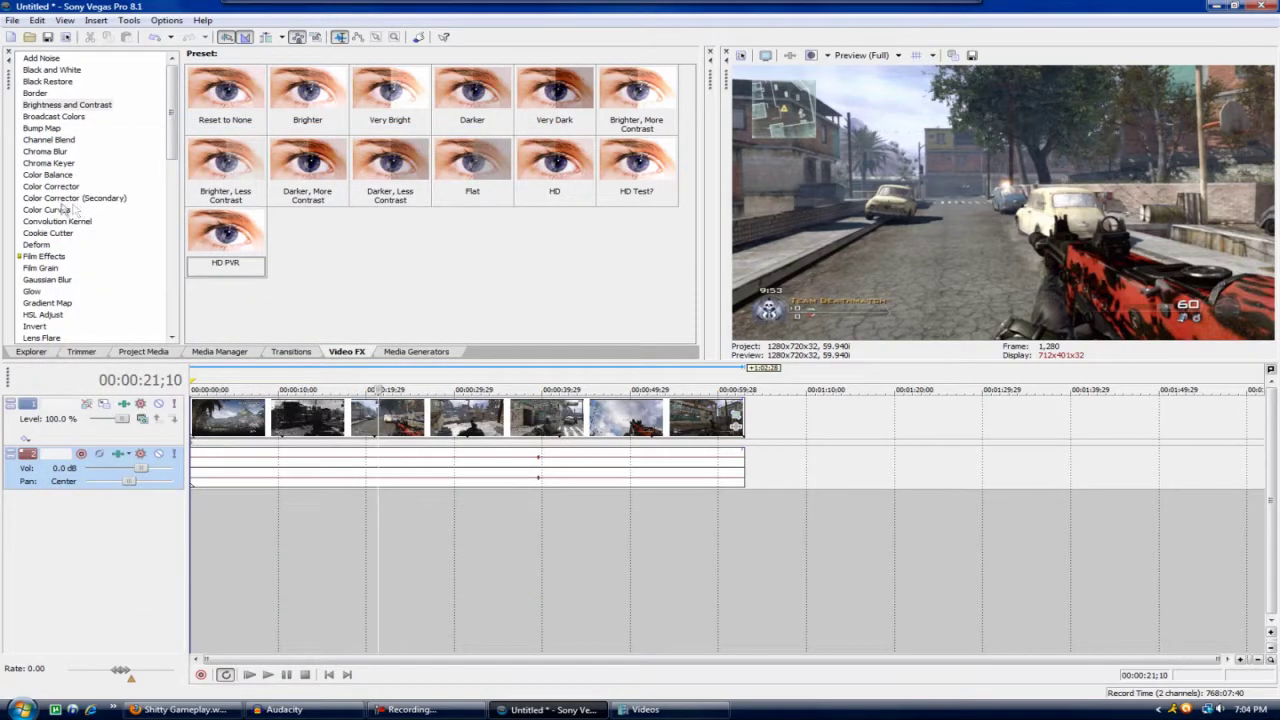
{"action": "left_click", "coordinate": [26, 199]}
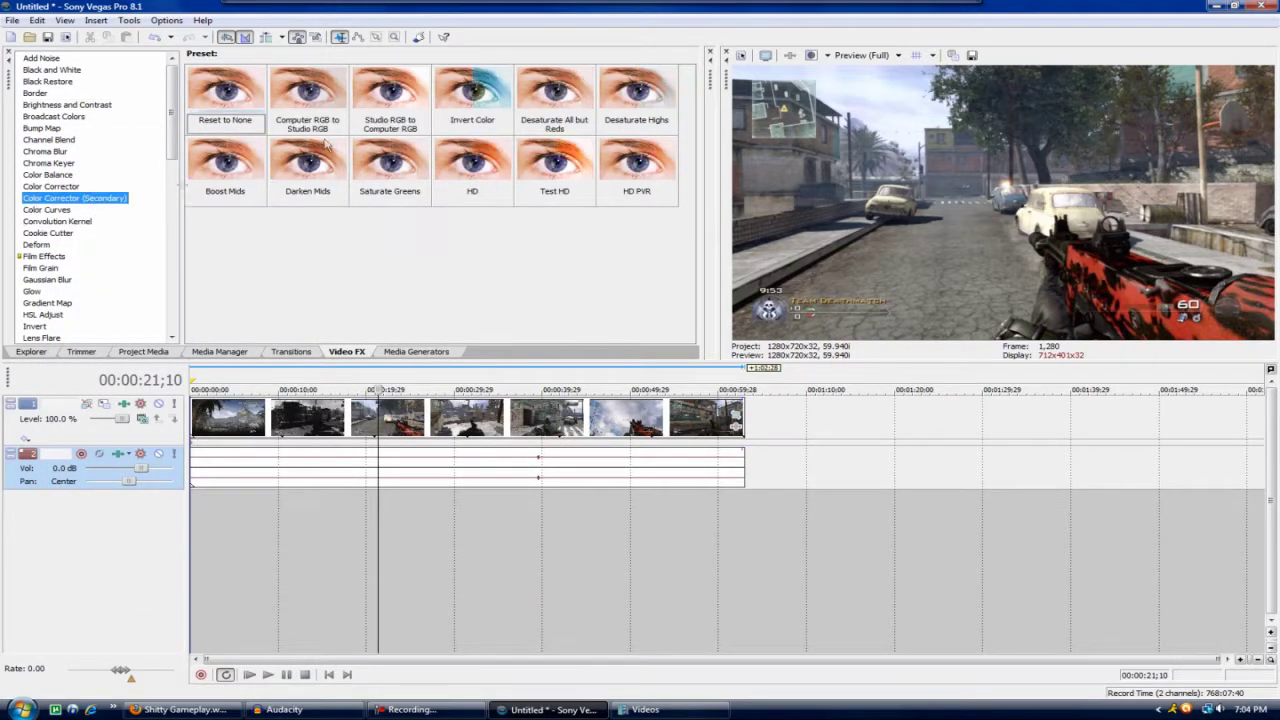
{"action": "left_click", "coordinate": [642, 164]}
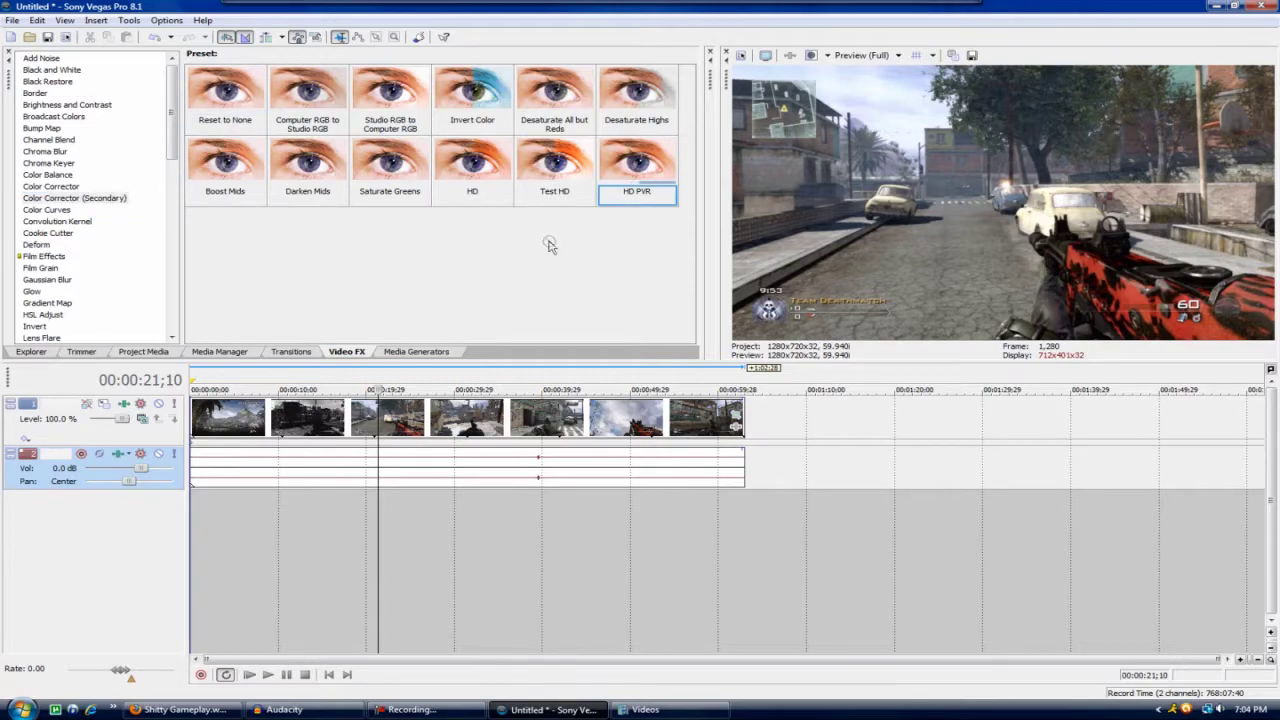
{"action": "left_click_drag", "start_coordinate": [655, 263], "coordinate": [160, 438]}
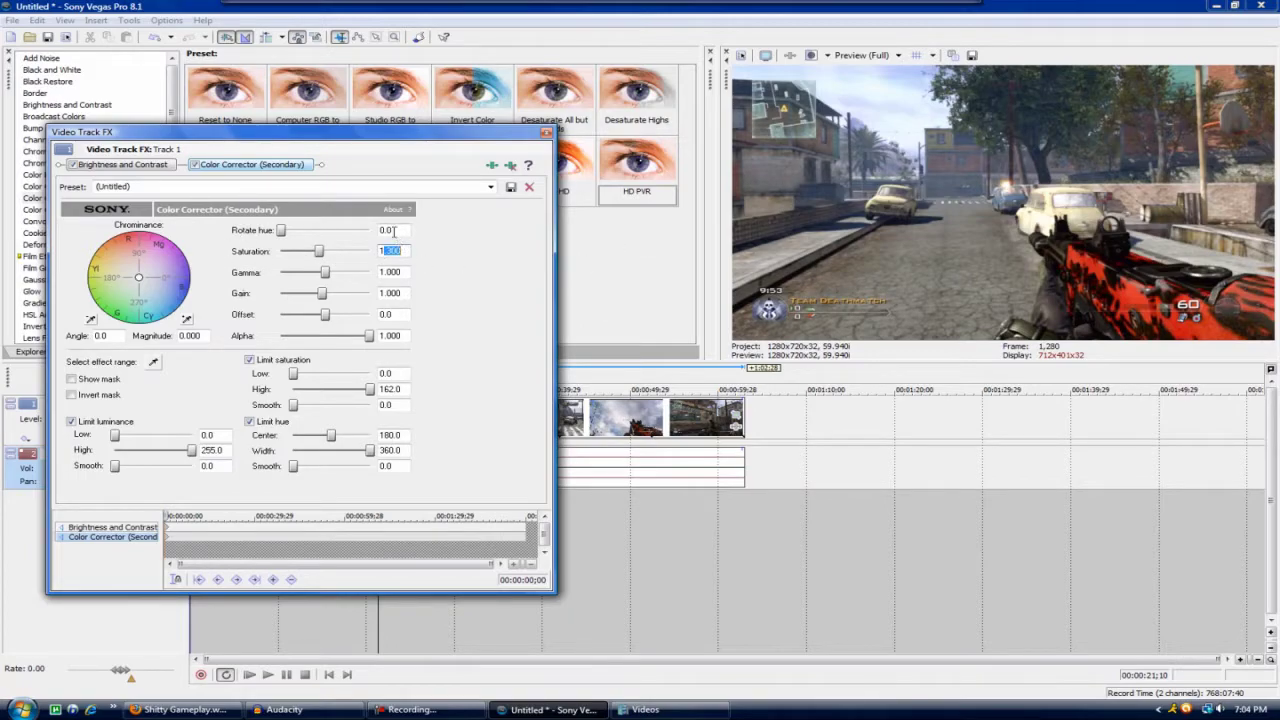
{"action": "left_click", "coordinate": [393, 231]}
{"action": "left_click", "coordinate": [546, 134]}
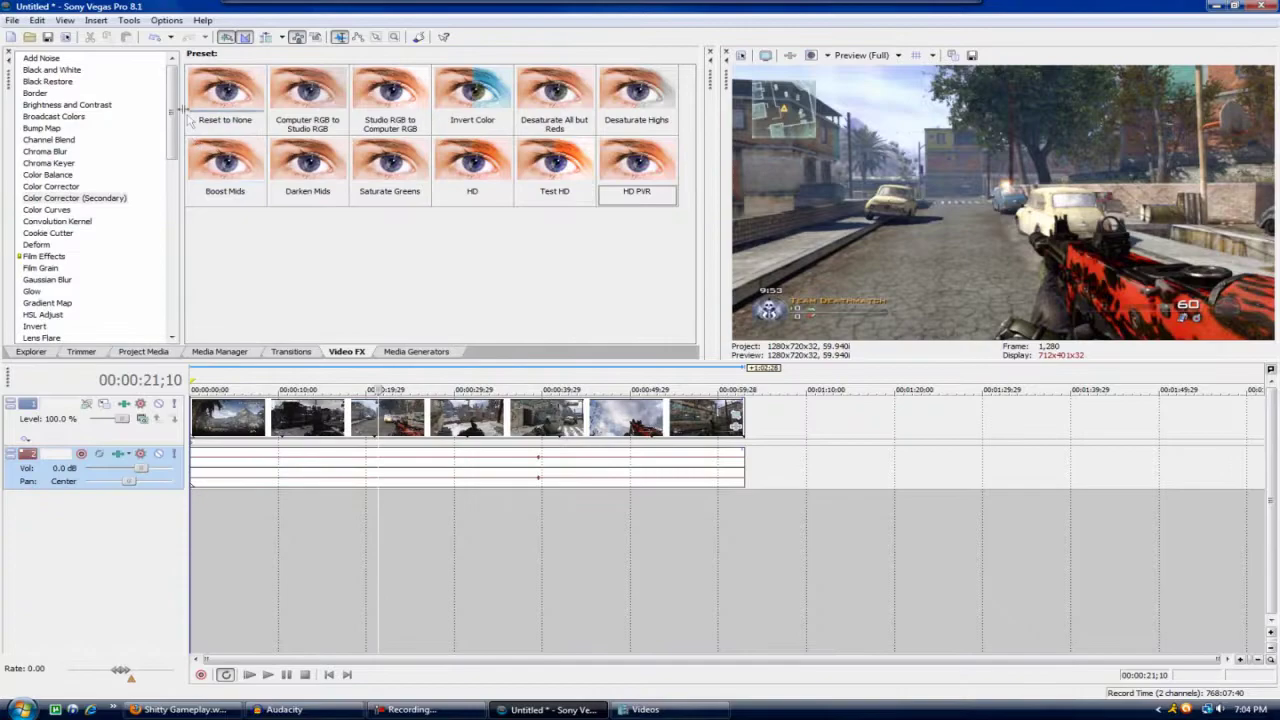
Add a Sharpen effect (amount 0.000) to the video track, then open the File menu
{"action": "left_click_drag", "start_coordinate": [175, 100], "coordinate": [173, 285]}
{"action": "left_click", "coordinate": [38, 241]}
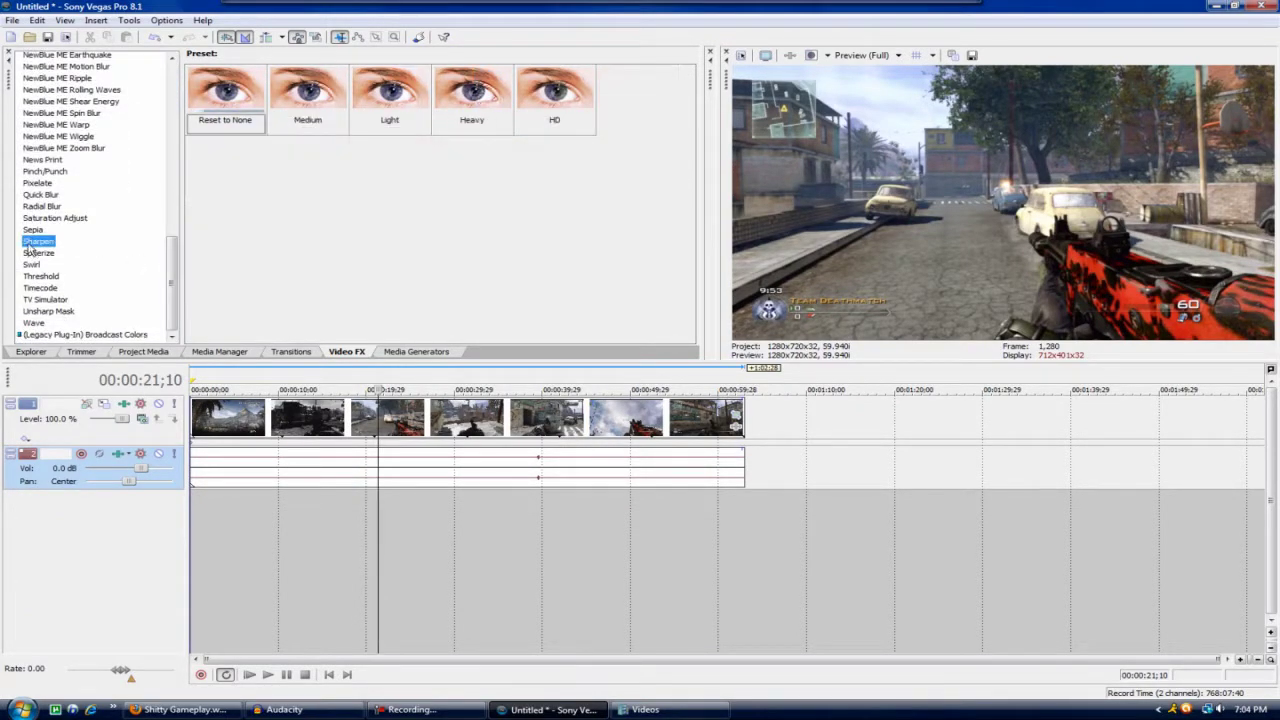
{"action": "left_click_drag", "start_coordinate": [225, 95], "coordinate": [60, 420]}
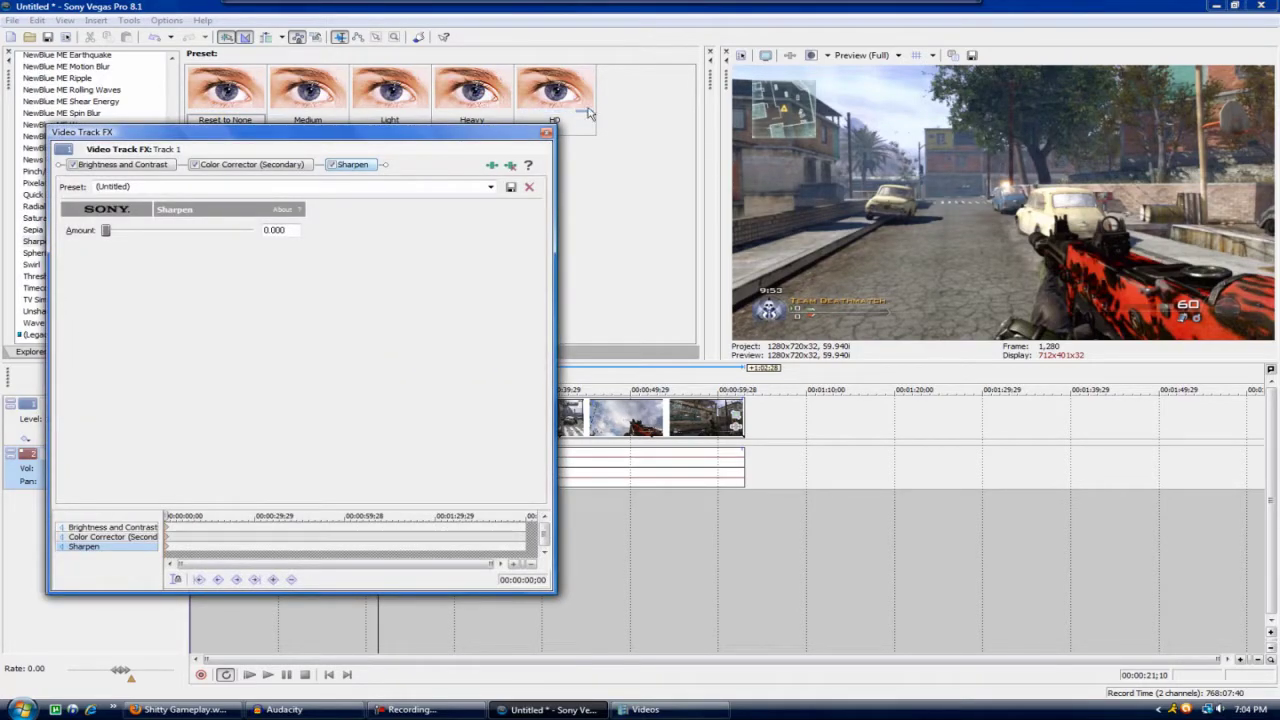
{"action": "left_click", "coordinate": [546, 133]}
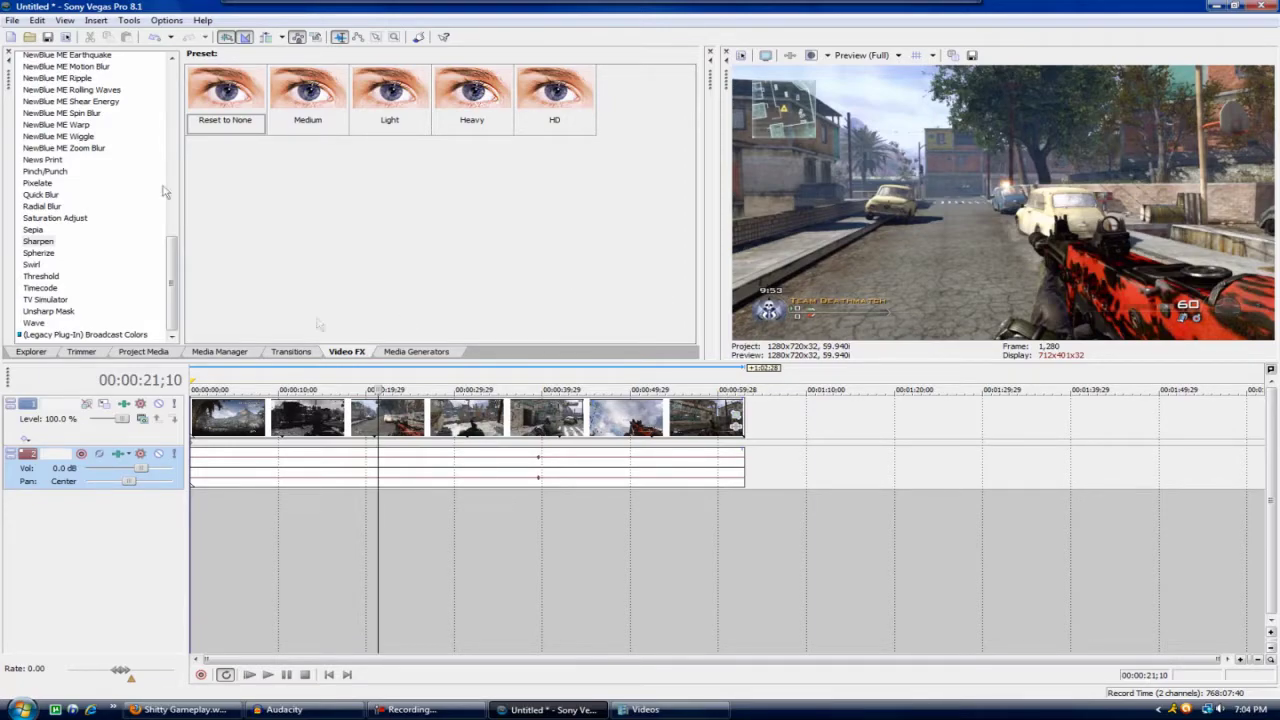
{"action": "left_click", "coordinate": [13, 20]}
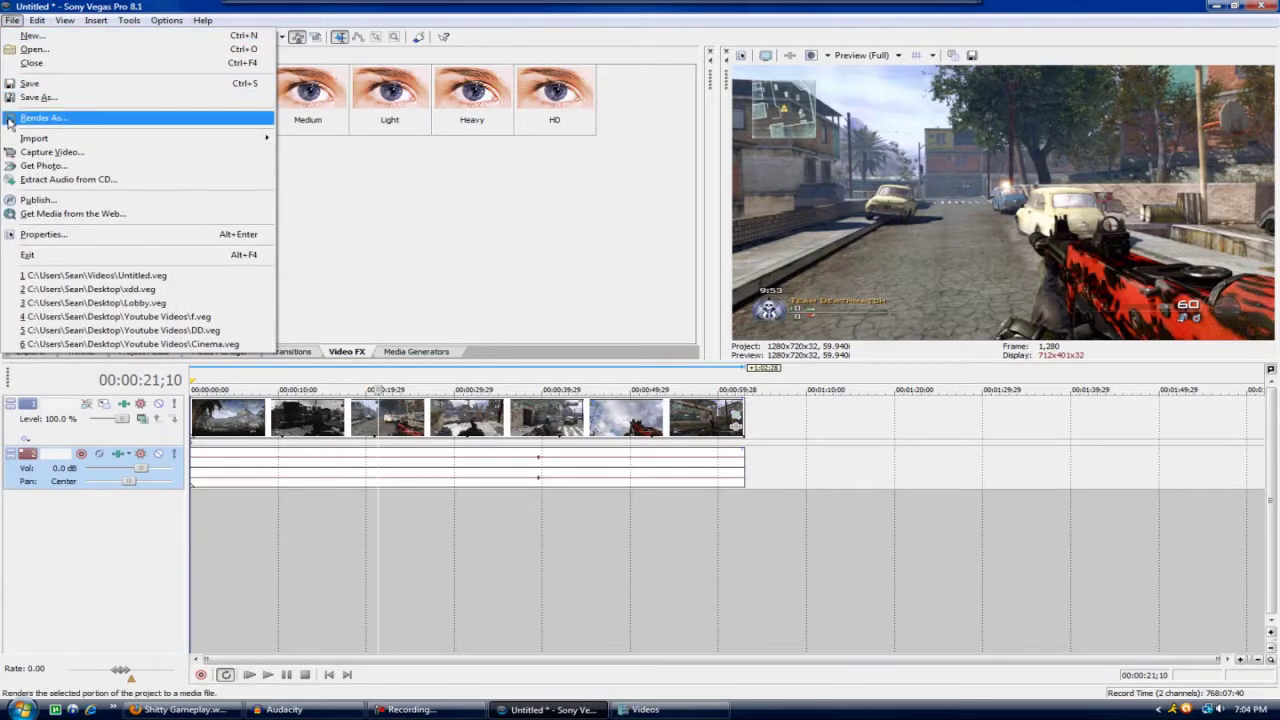
Start a render as Windows Media Video V11 (*.wmv) using the HD Settings template
{"action": "left_click", "coordinate": [43, 117]}
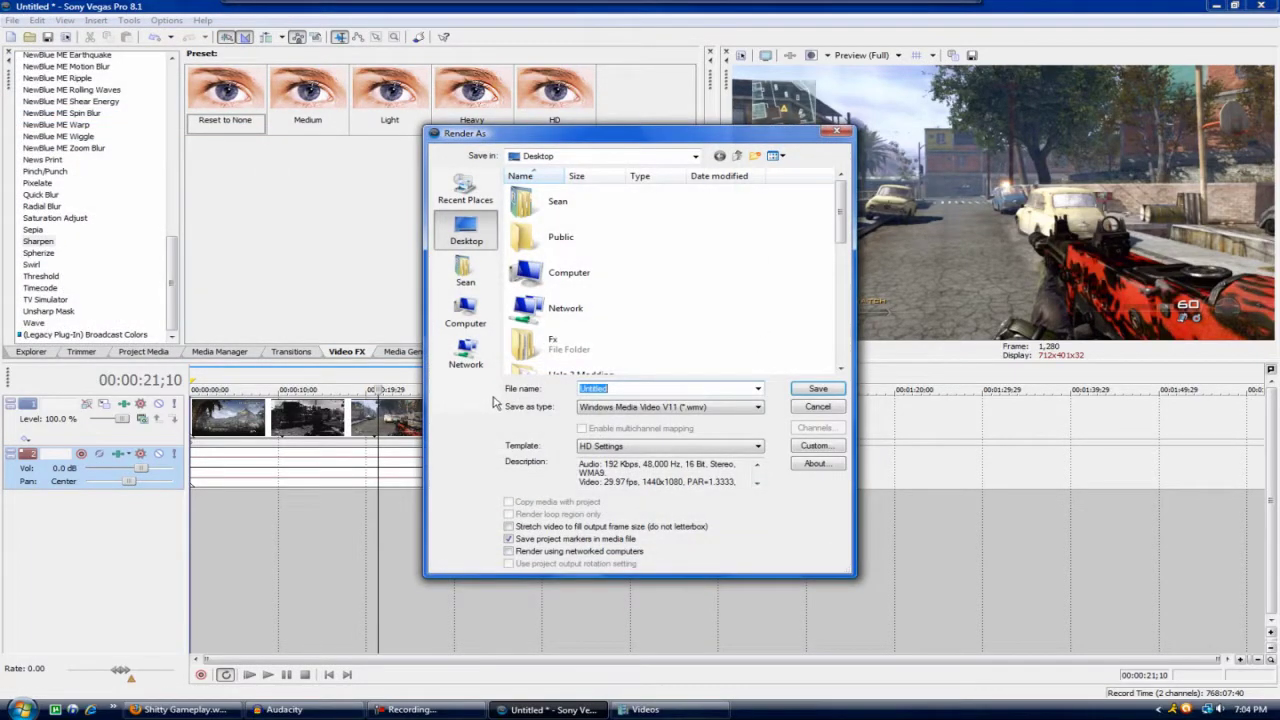
{"action": "left_click", "coordinate": [651, 407]}
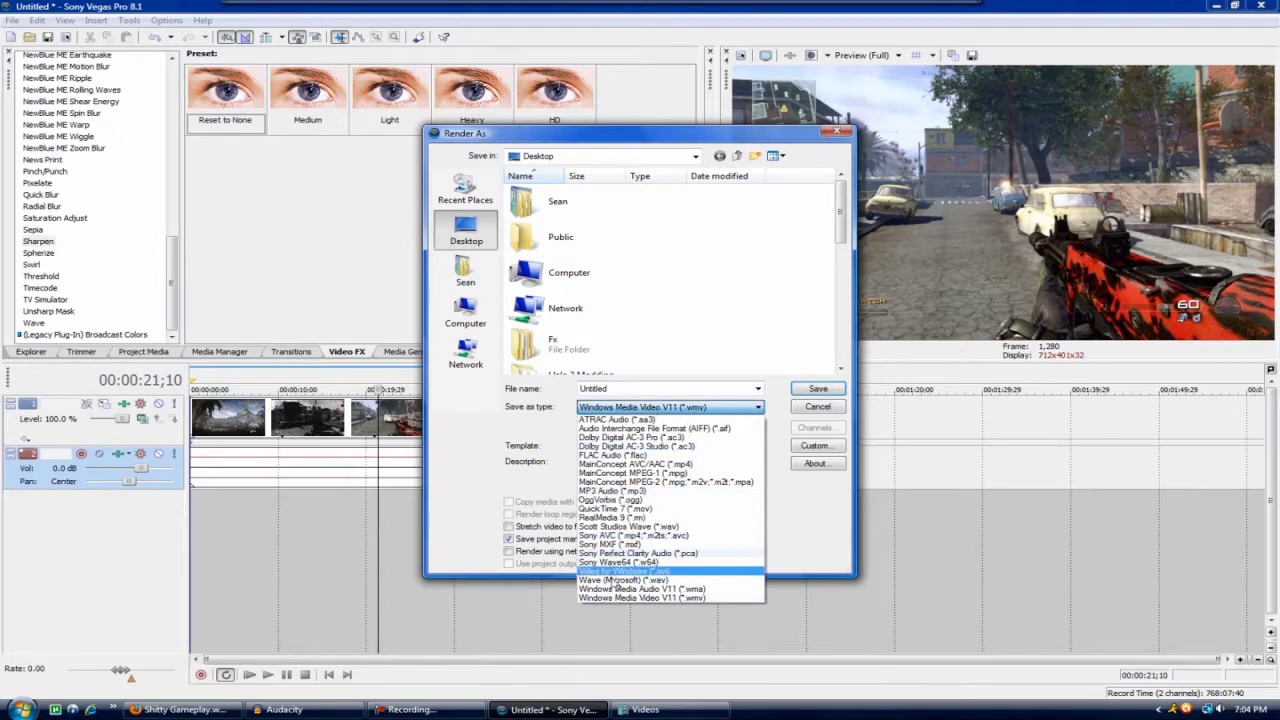
{"action": "left_click", "coordinate": [631, 598]}
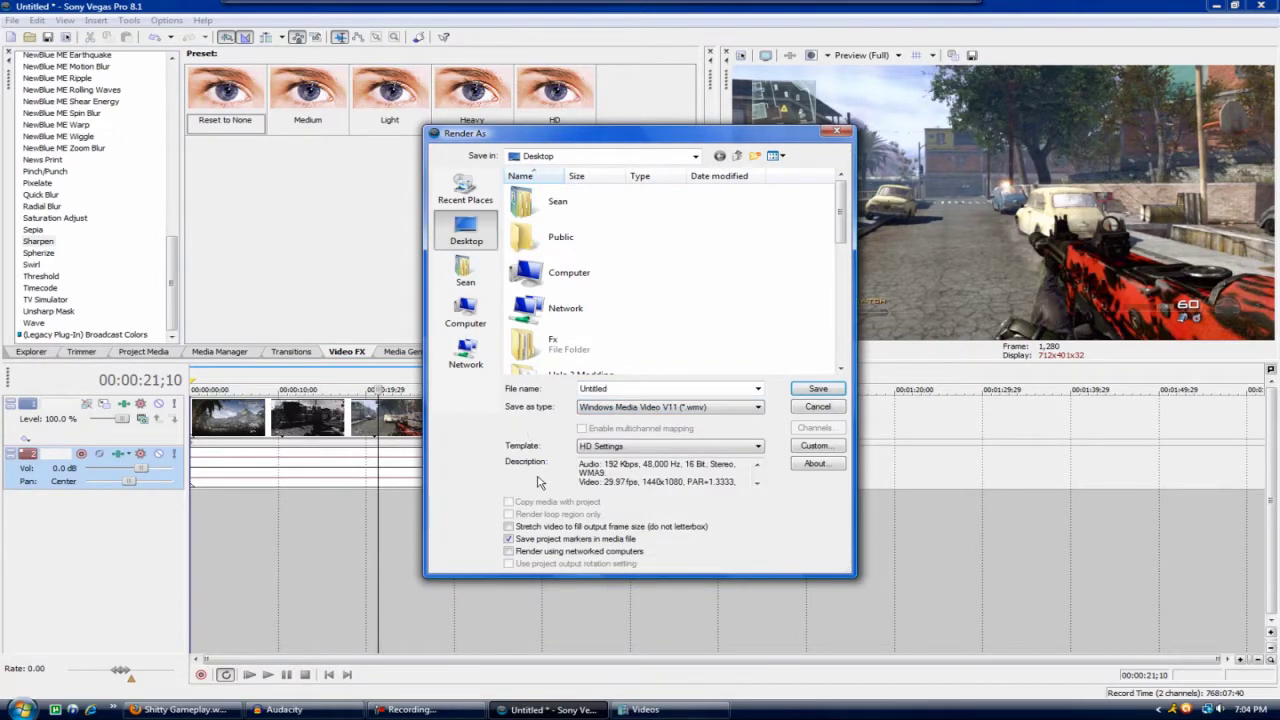
{"action": "left_click", "coordinate": [630, 388]}
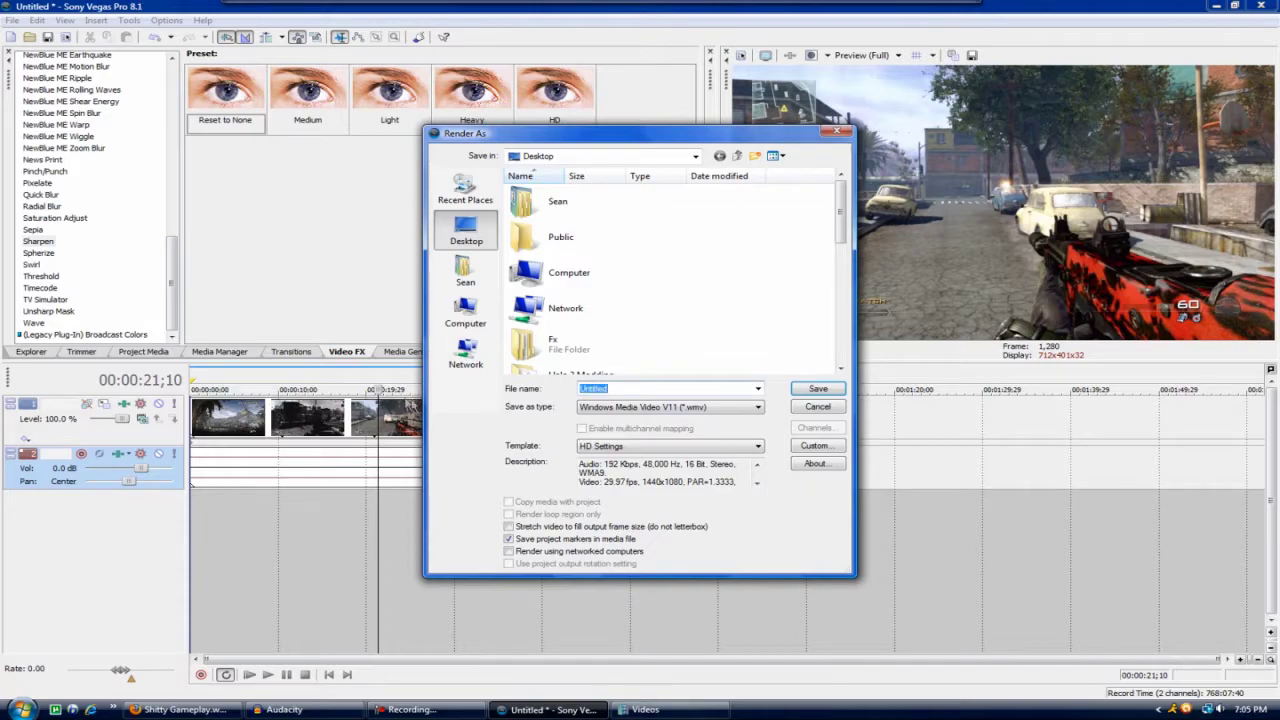
{"action": "left_click", "coordinate": [596, 447]}
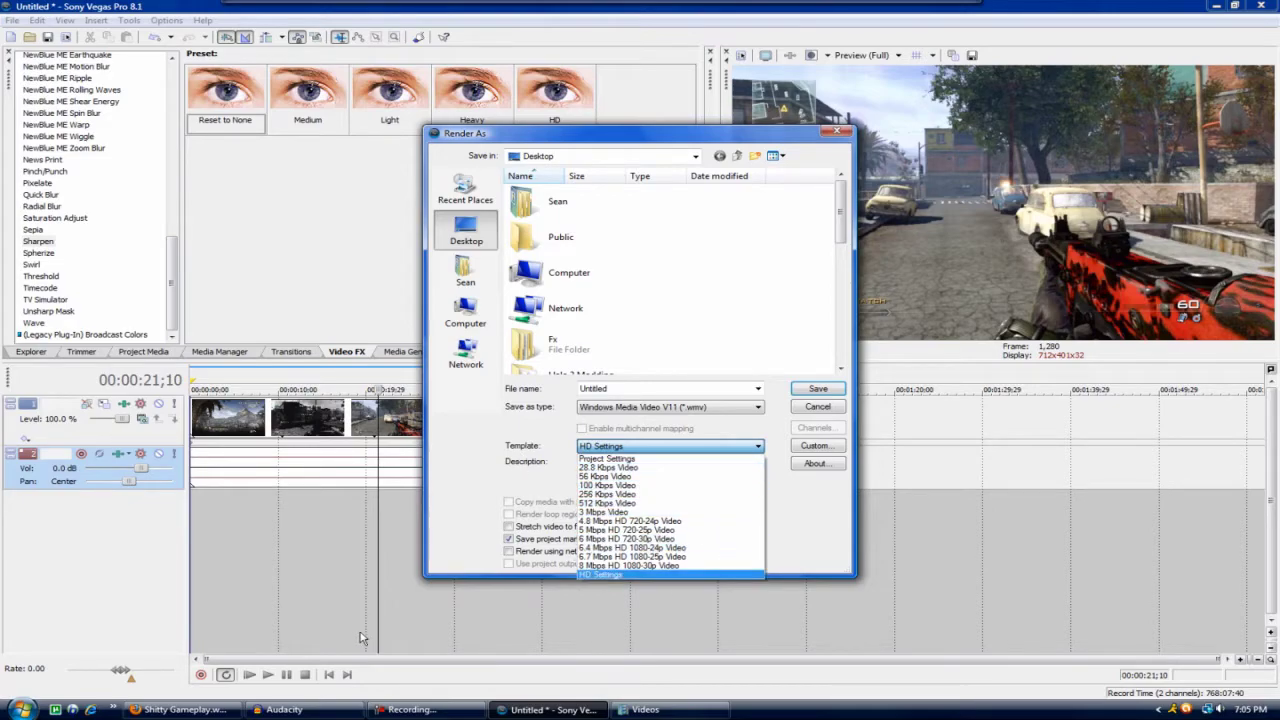
{"action": "left_click", "coordinate": [600, 575]}
{"action": "left_click", "coordinate": [815, 446]}
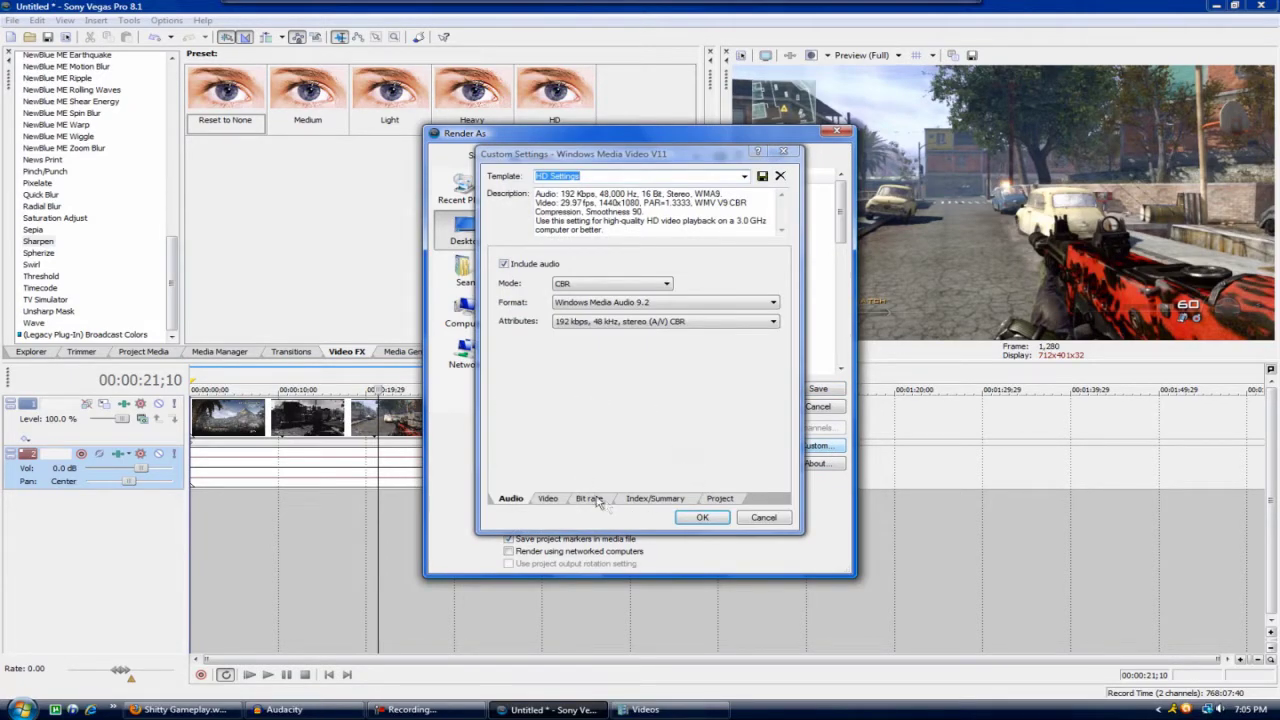
Confirm both the audio and video encoding modes are set to CBR
{"action": "left_click", "coordinate": [548, 499]}
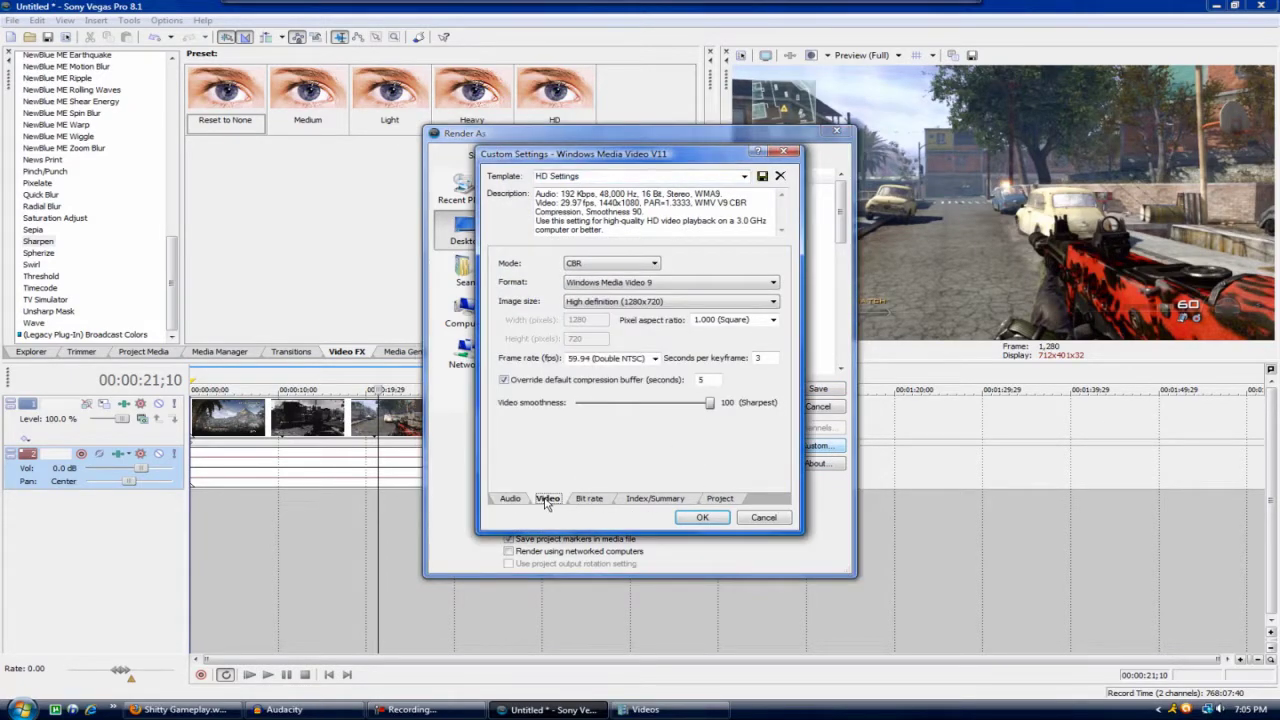
{"action": "left_click", "coordinate": [510, 499]}
{"action": "left_click", "coordinate": [628, 286]}
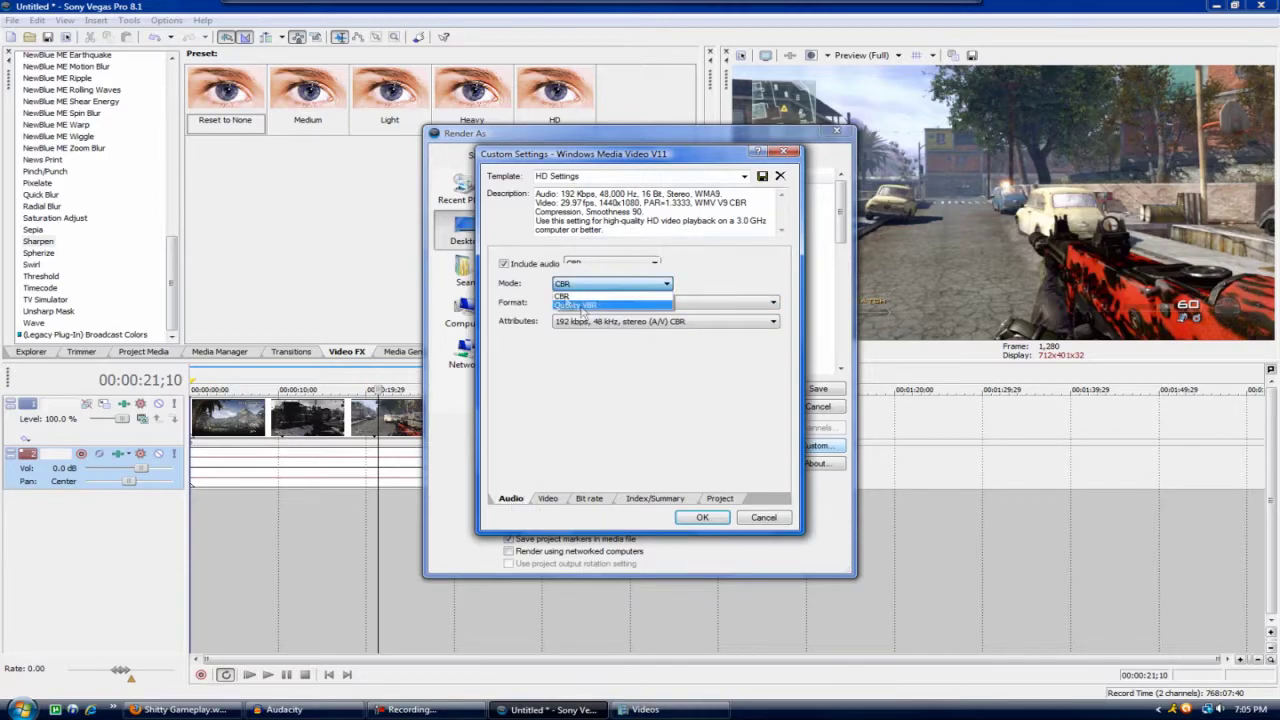
{"action": "left_click", "coordinate": [494, 292]}
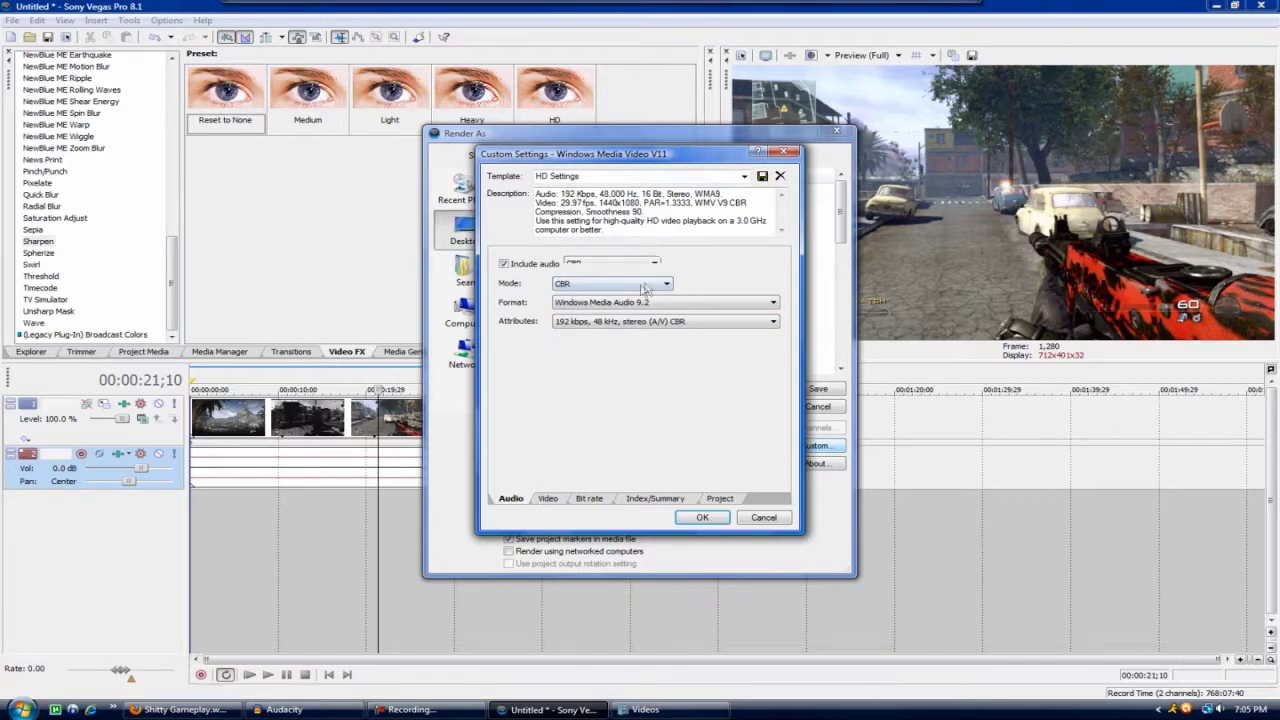
{"action": "left_click", "coordinate": [548, 499]}
{"action": "left_click", "coordinate": [577, 262]}
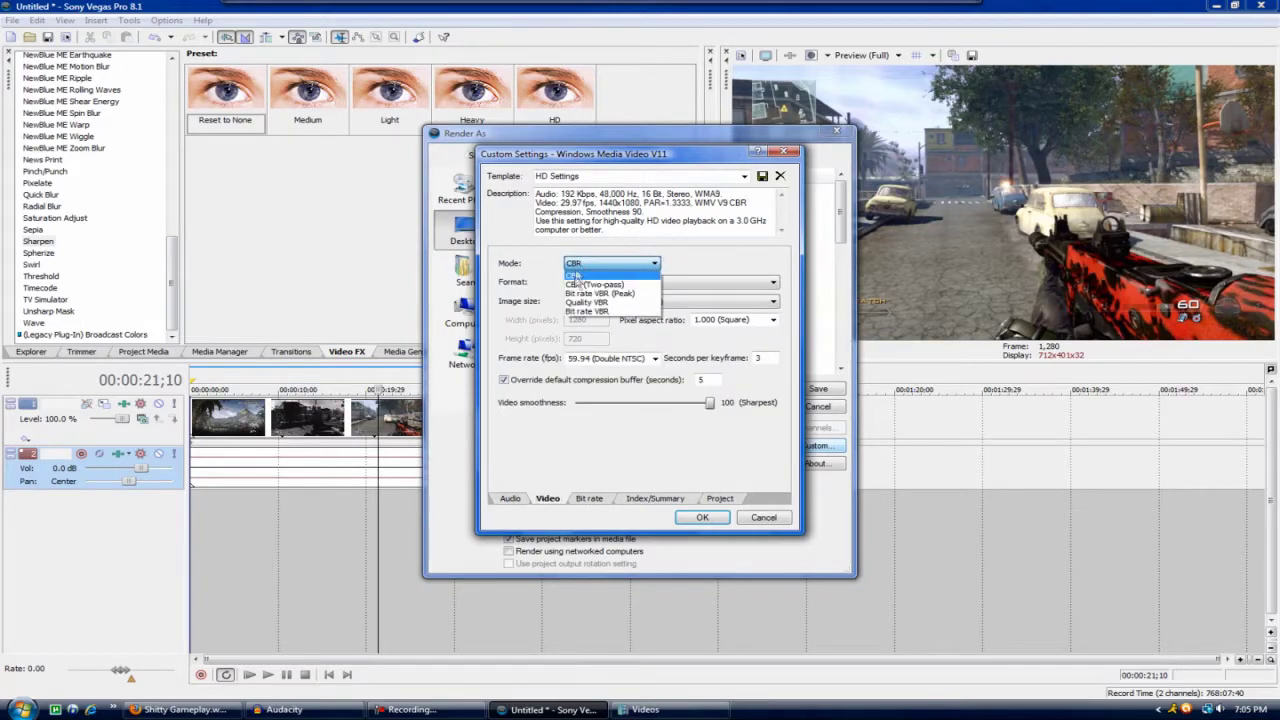
{"action": "left_click", "coordinate": [578, 273]}
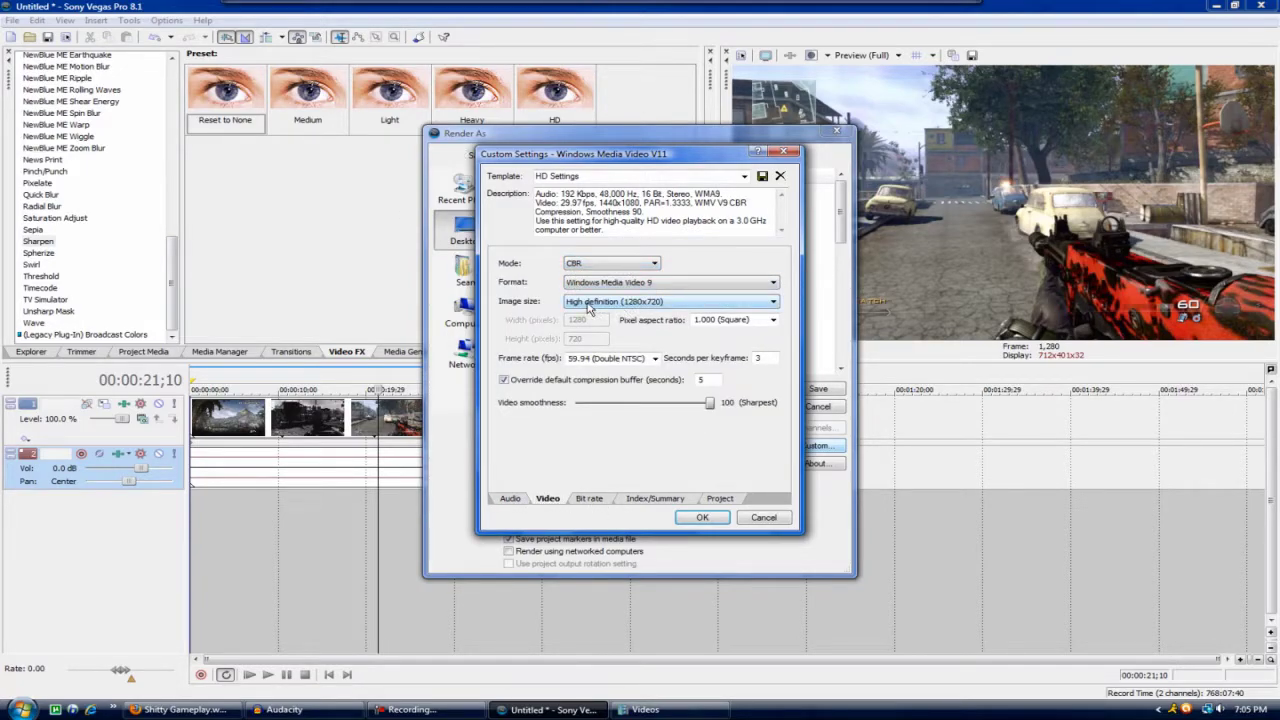
Keep the Windows Media Video 9 codec at High definition 1280x720 image size
{"action": "left_click", "coordinate": [612, 283]}
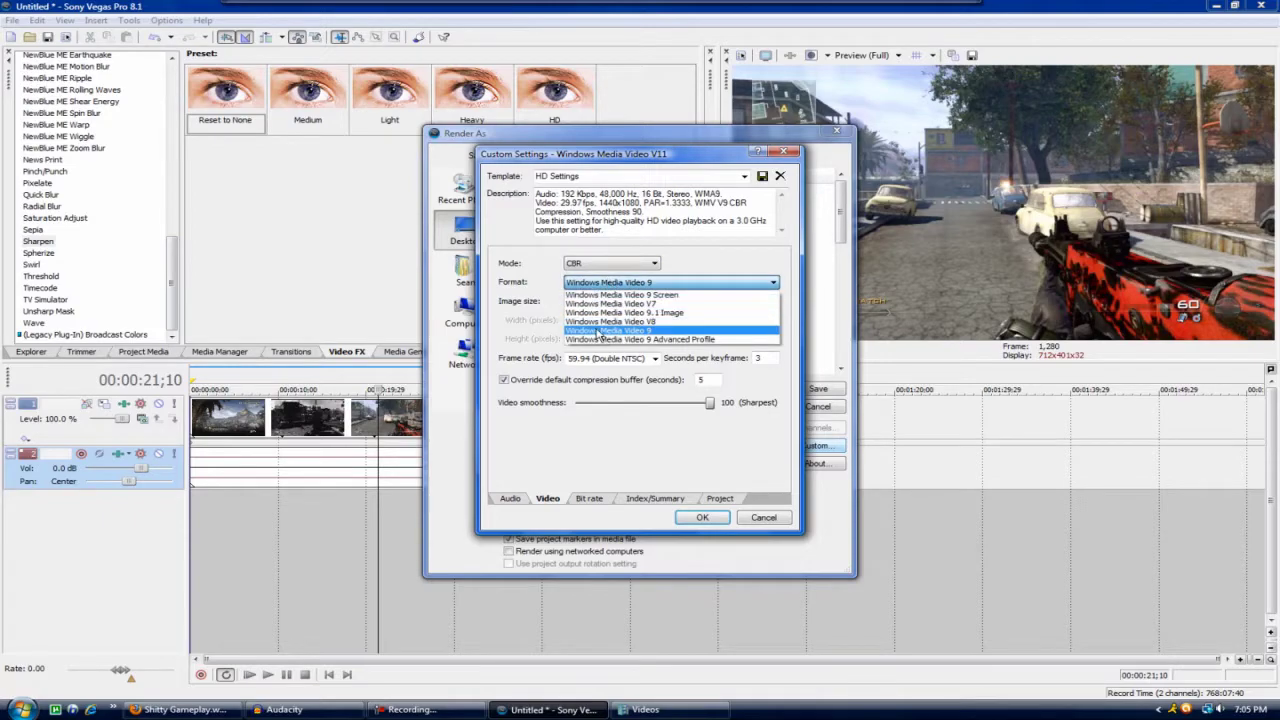
{"action": "left_click", "coordinate": [556, 336]}
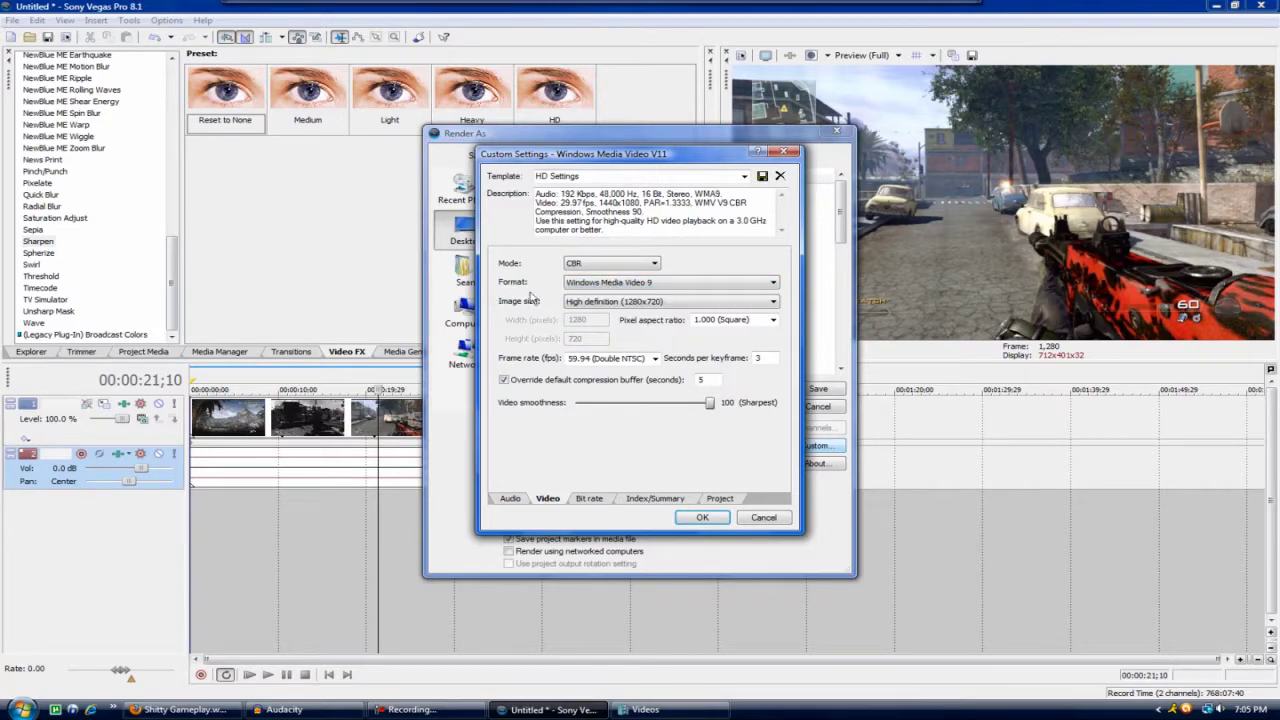
{"action": "left_click", "coordinate": [592, 303]}
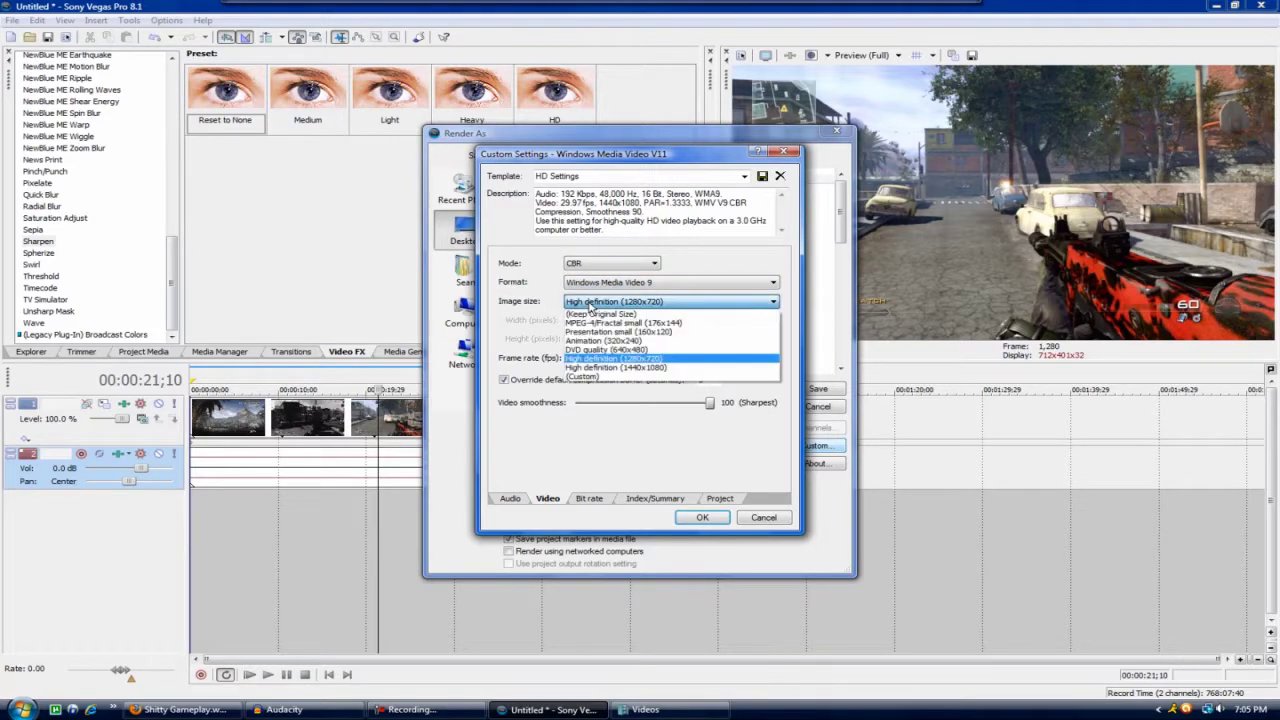
{"action": "left_click", "coordinate": [537, 356]}
{"action": "left_click", "coordinate": [614, 304]}
{"action": "left_click", "coordinate": [640, 312]}
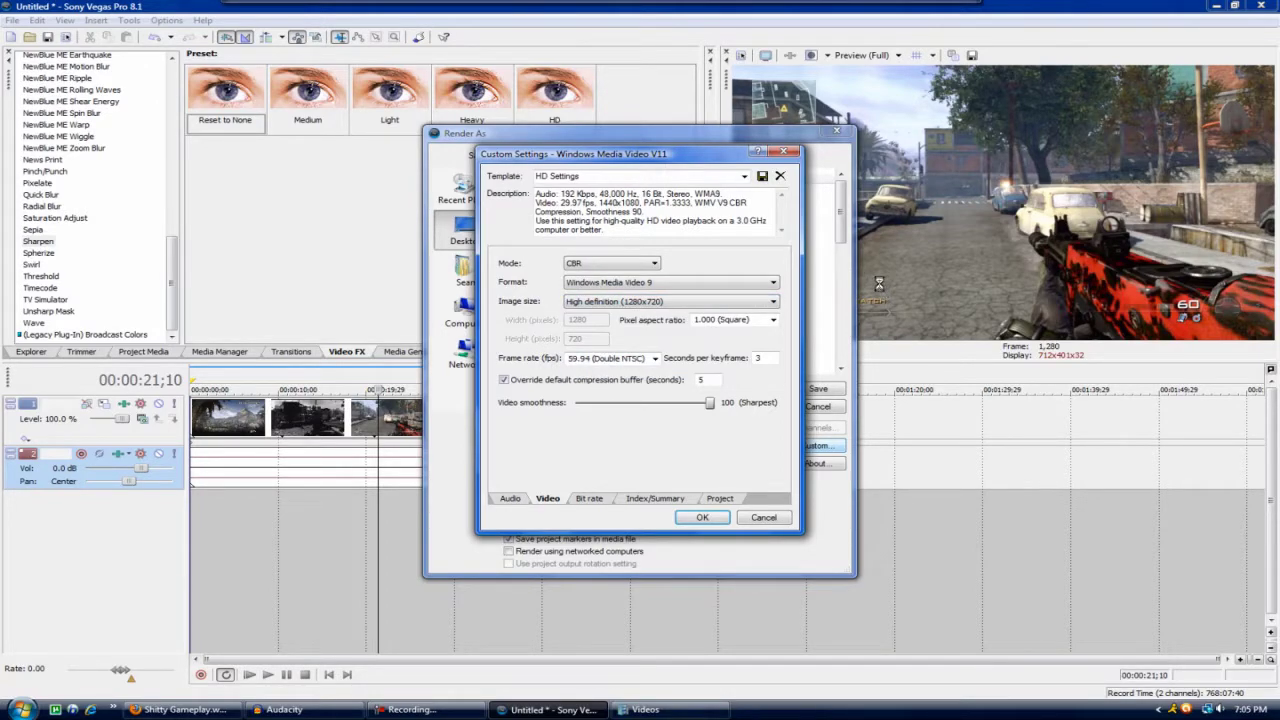
Keep 1.000 square pixels, a 3-second keyframe interval, buffer 5 and smoothness 100
{"action": "left_click", "coordinate": [772, 320]}
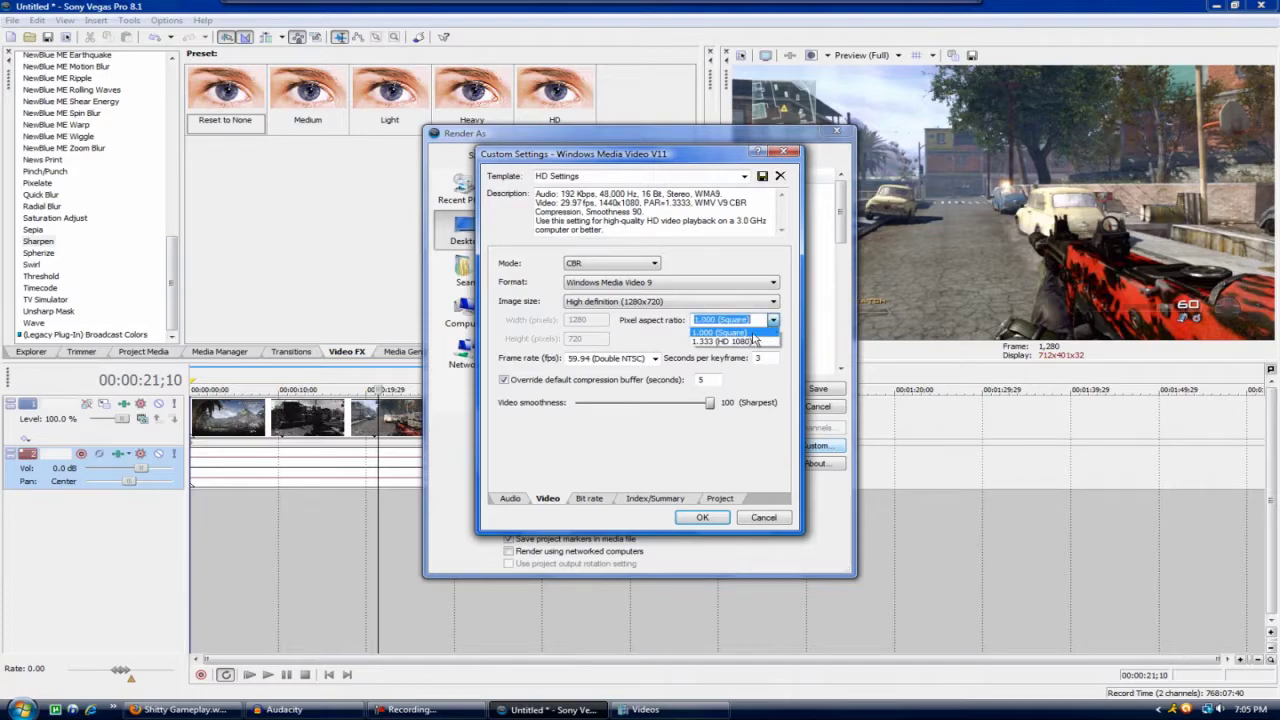
{"action": "left_click", "coordinate": [750, 332]}
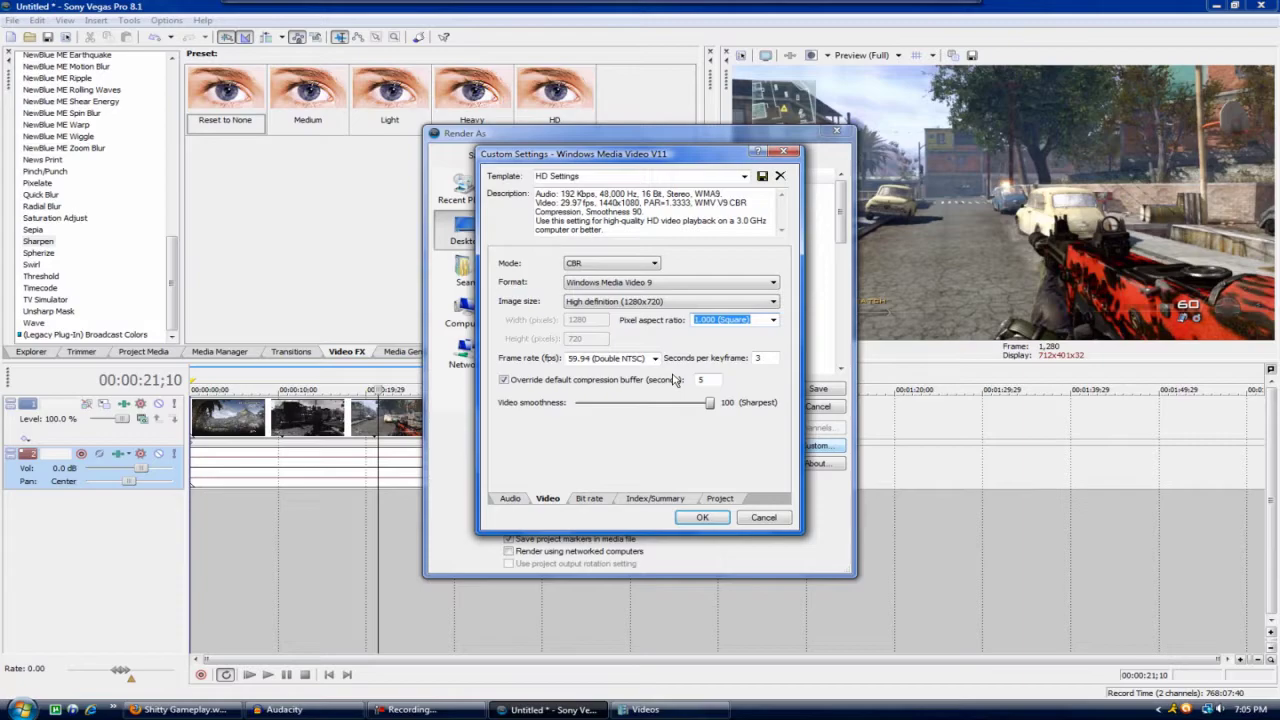
{"action": "double_click", "coordinate": [760, 358]}
{"action": "double_click", "coordinate": [704, 380]}
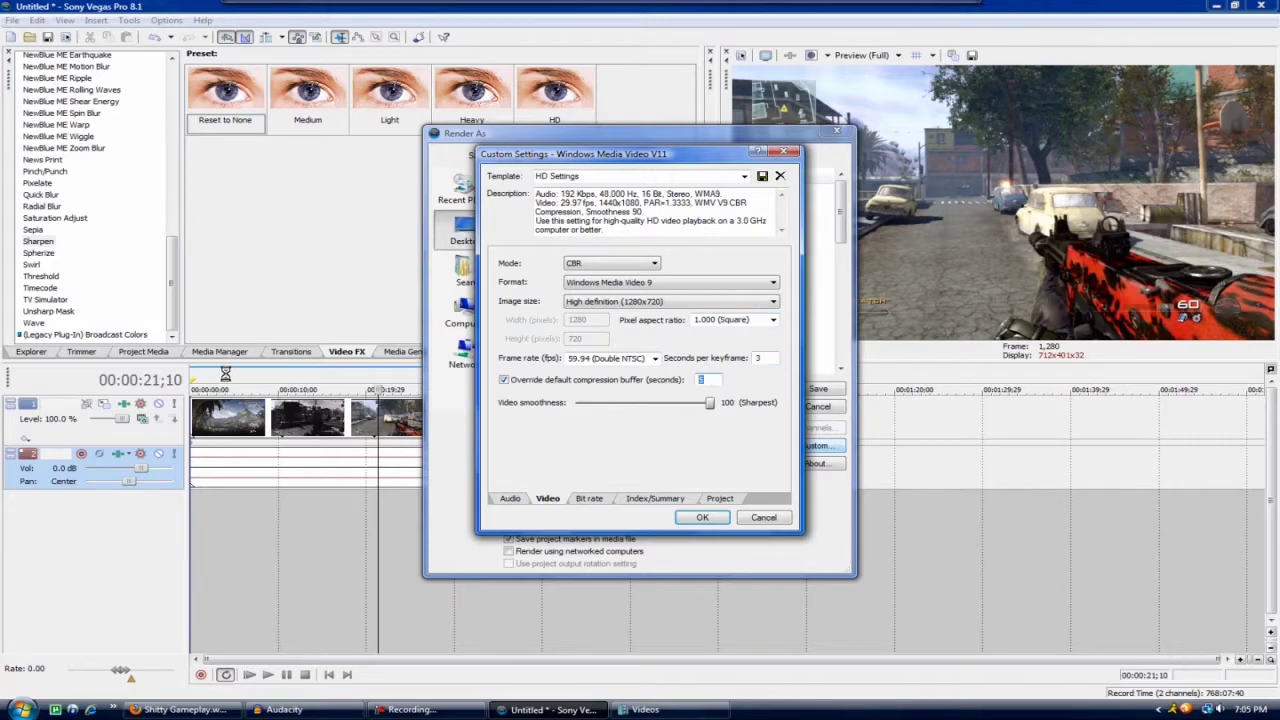
{"action": "left_click", "coordinate": [712, 403]}
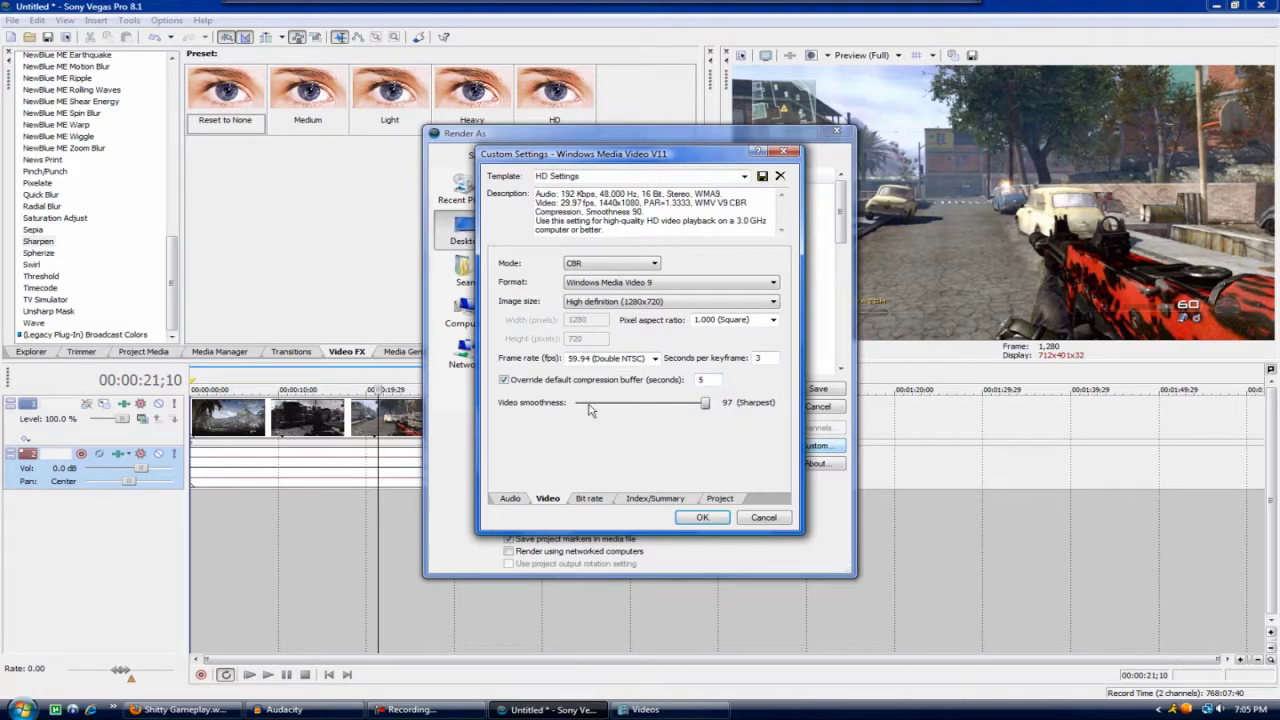
{"action": "left_click", "coordinate": [590, 498]}
Keep the Internet/LAN target bit rate at 13.50M
{"action": "double_click", "coordinate": [652, 342]}
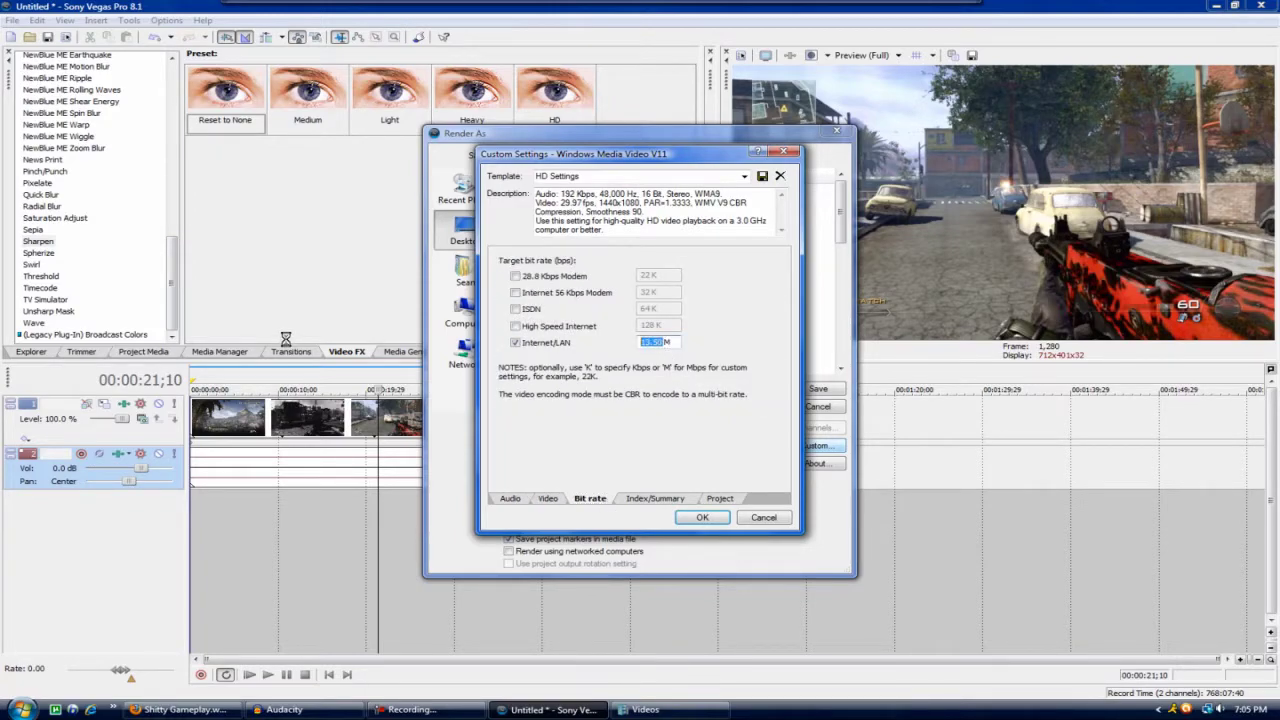
{"action": "left_click", "coordinate": [652, 342]}
{"action": "double_click", "coordinate": [658, 343]}
Set video rendering quality to Best and apply the custom settings
{"action": "left_click", "coordinate": [655, 499]}
{"action": "left_click", "coordinate": [721, 499]}
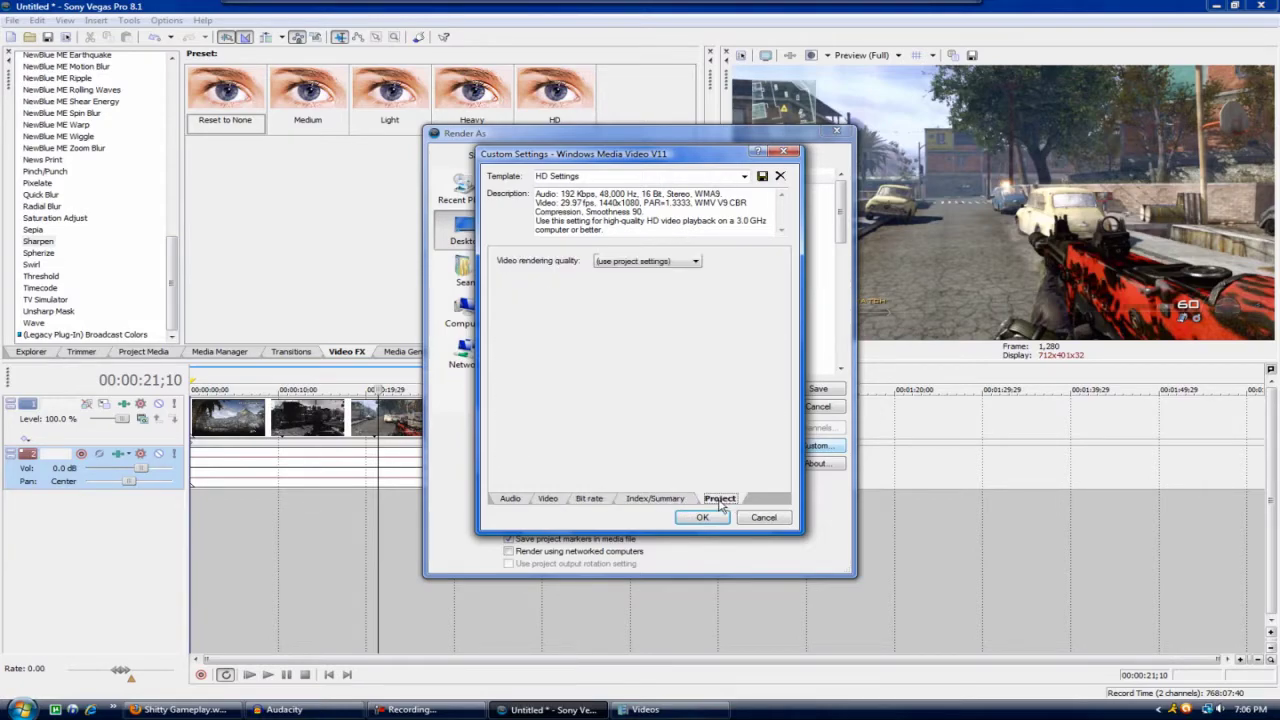
{"action": "left_click", "coordinate": [640, 262]}
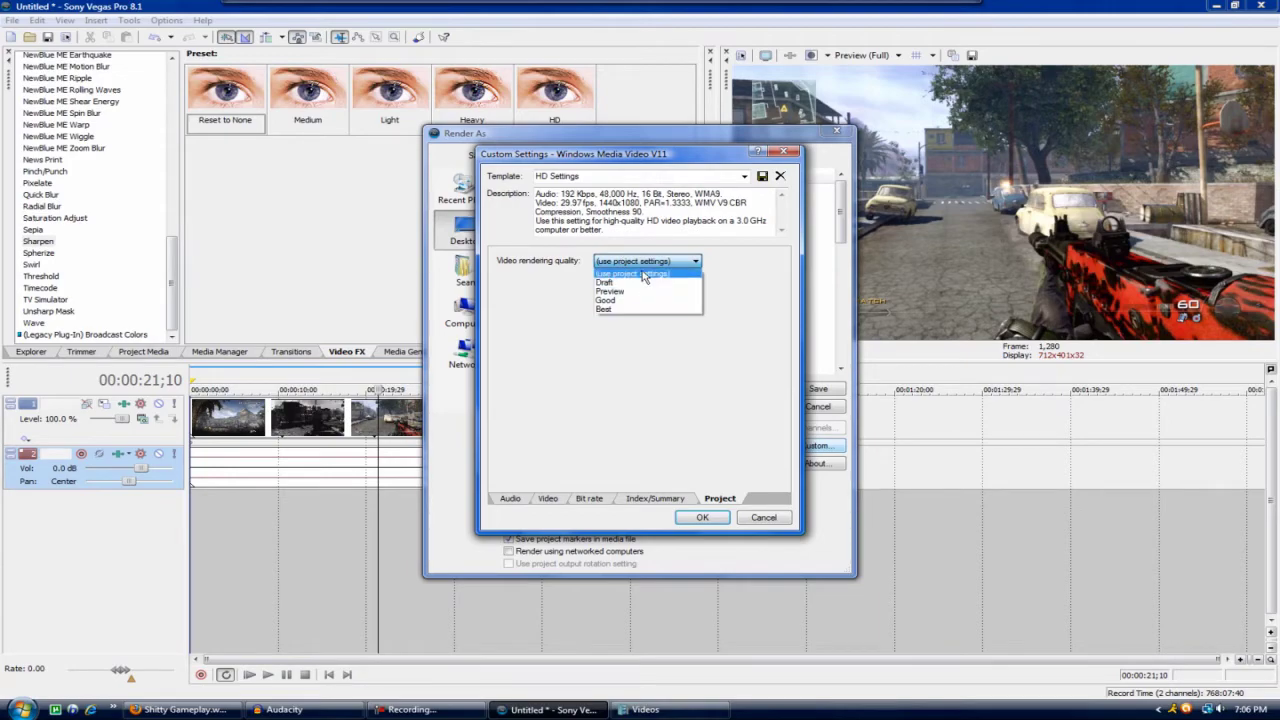
{"action": "left_click", "coordinate": [639, 309]}
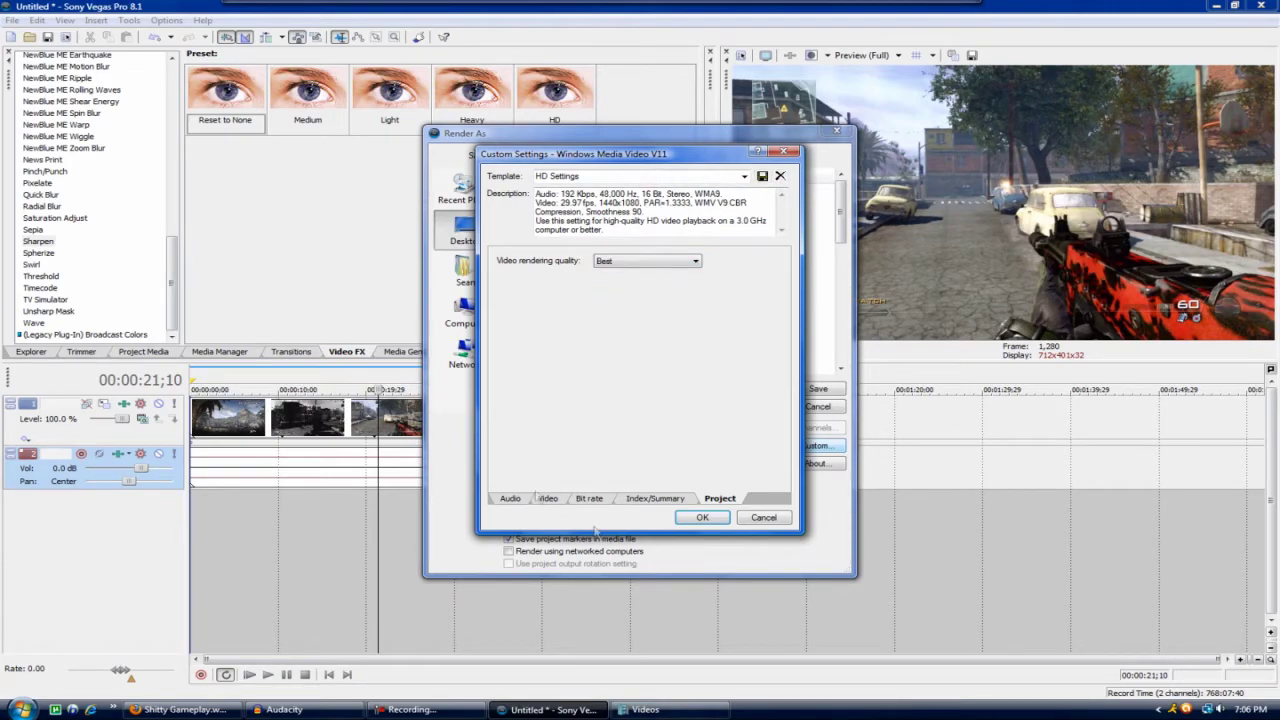
{"action": "left_click", "coordinate": [702, 518]}
{"action": "left_click", "coordinate": [651, 390]}
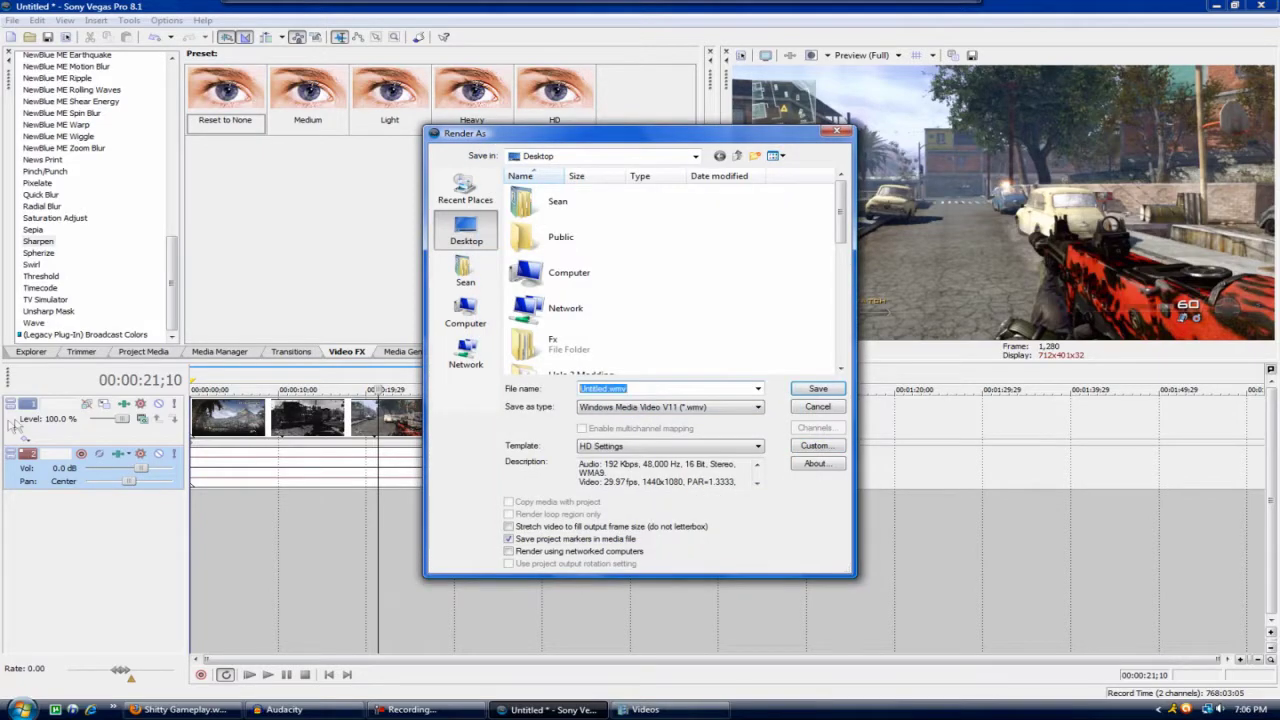